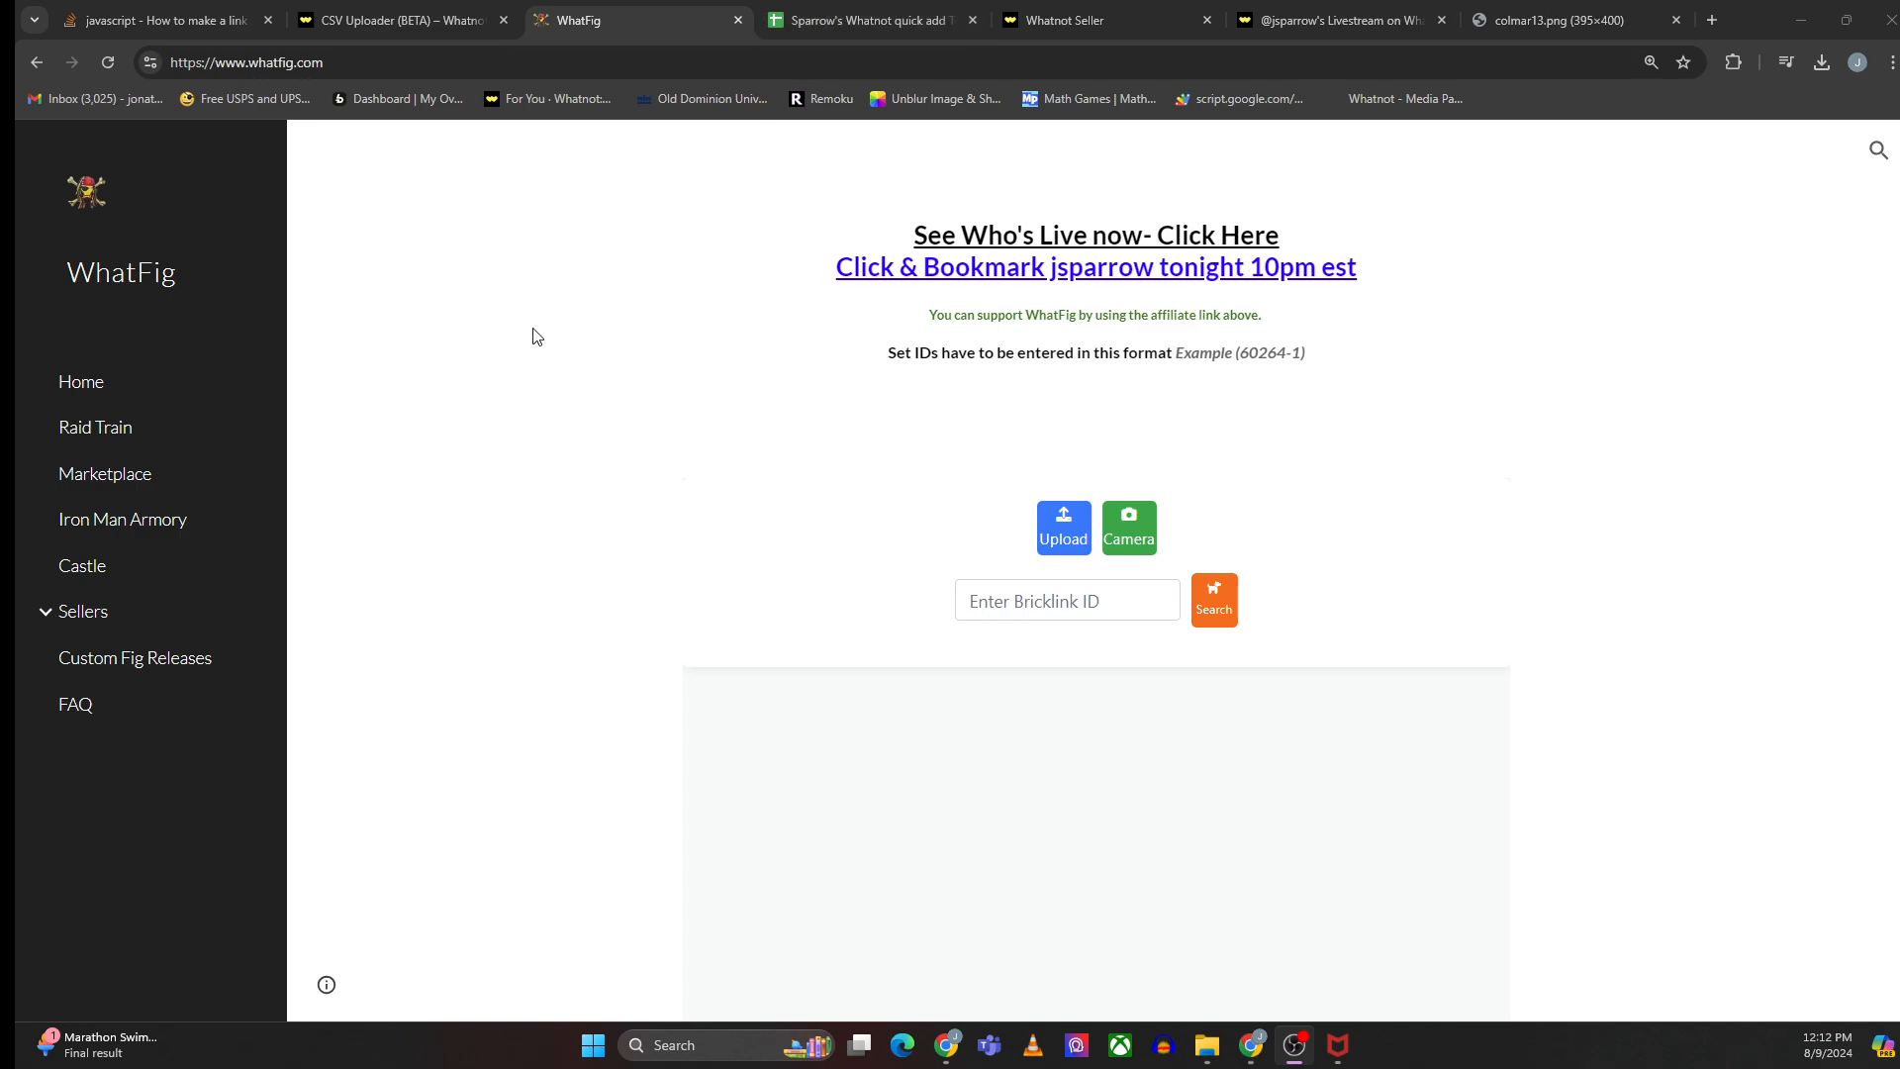
# - Review the Whatnot CSV Uploader help article and open its linked CSV template
pyautogui.click(1079, 20)
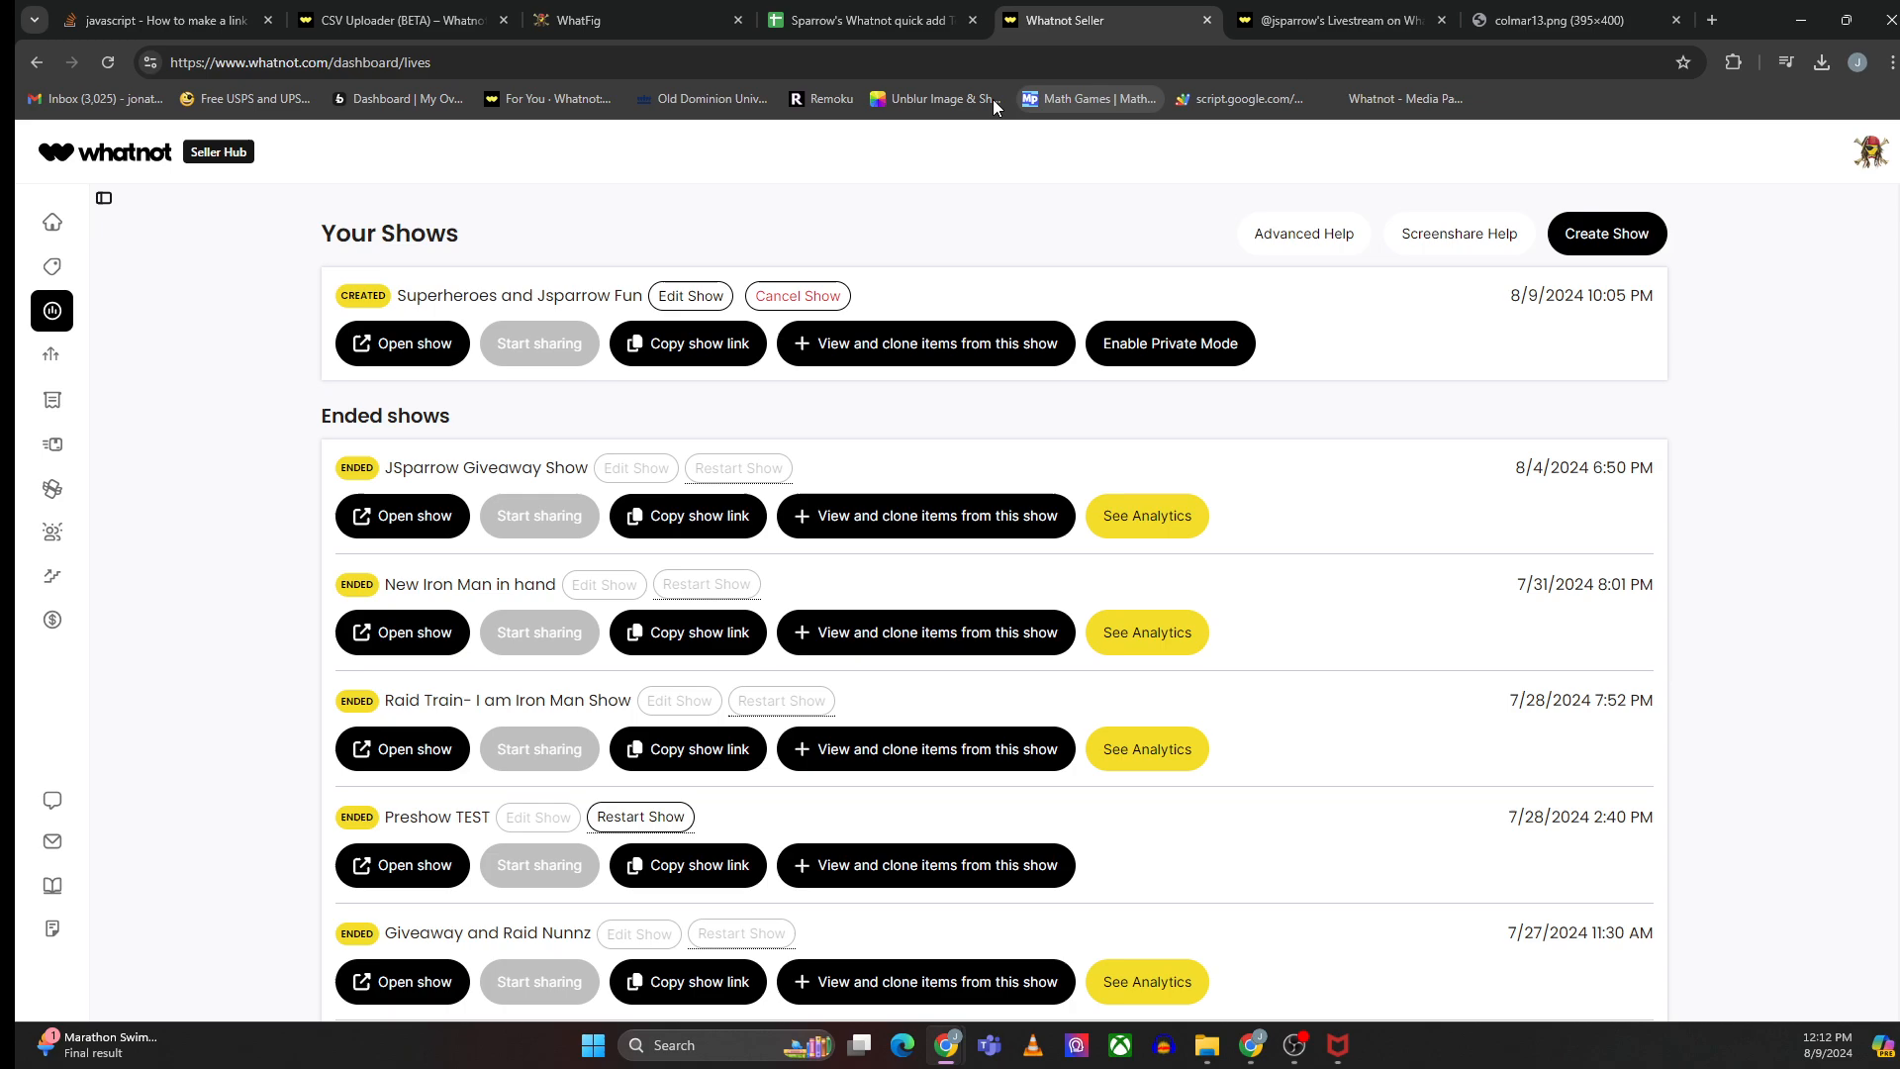
pyautogui.click(1339, 20)
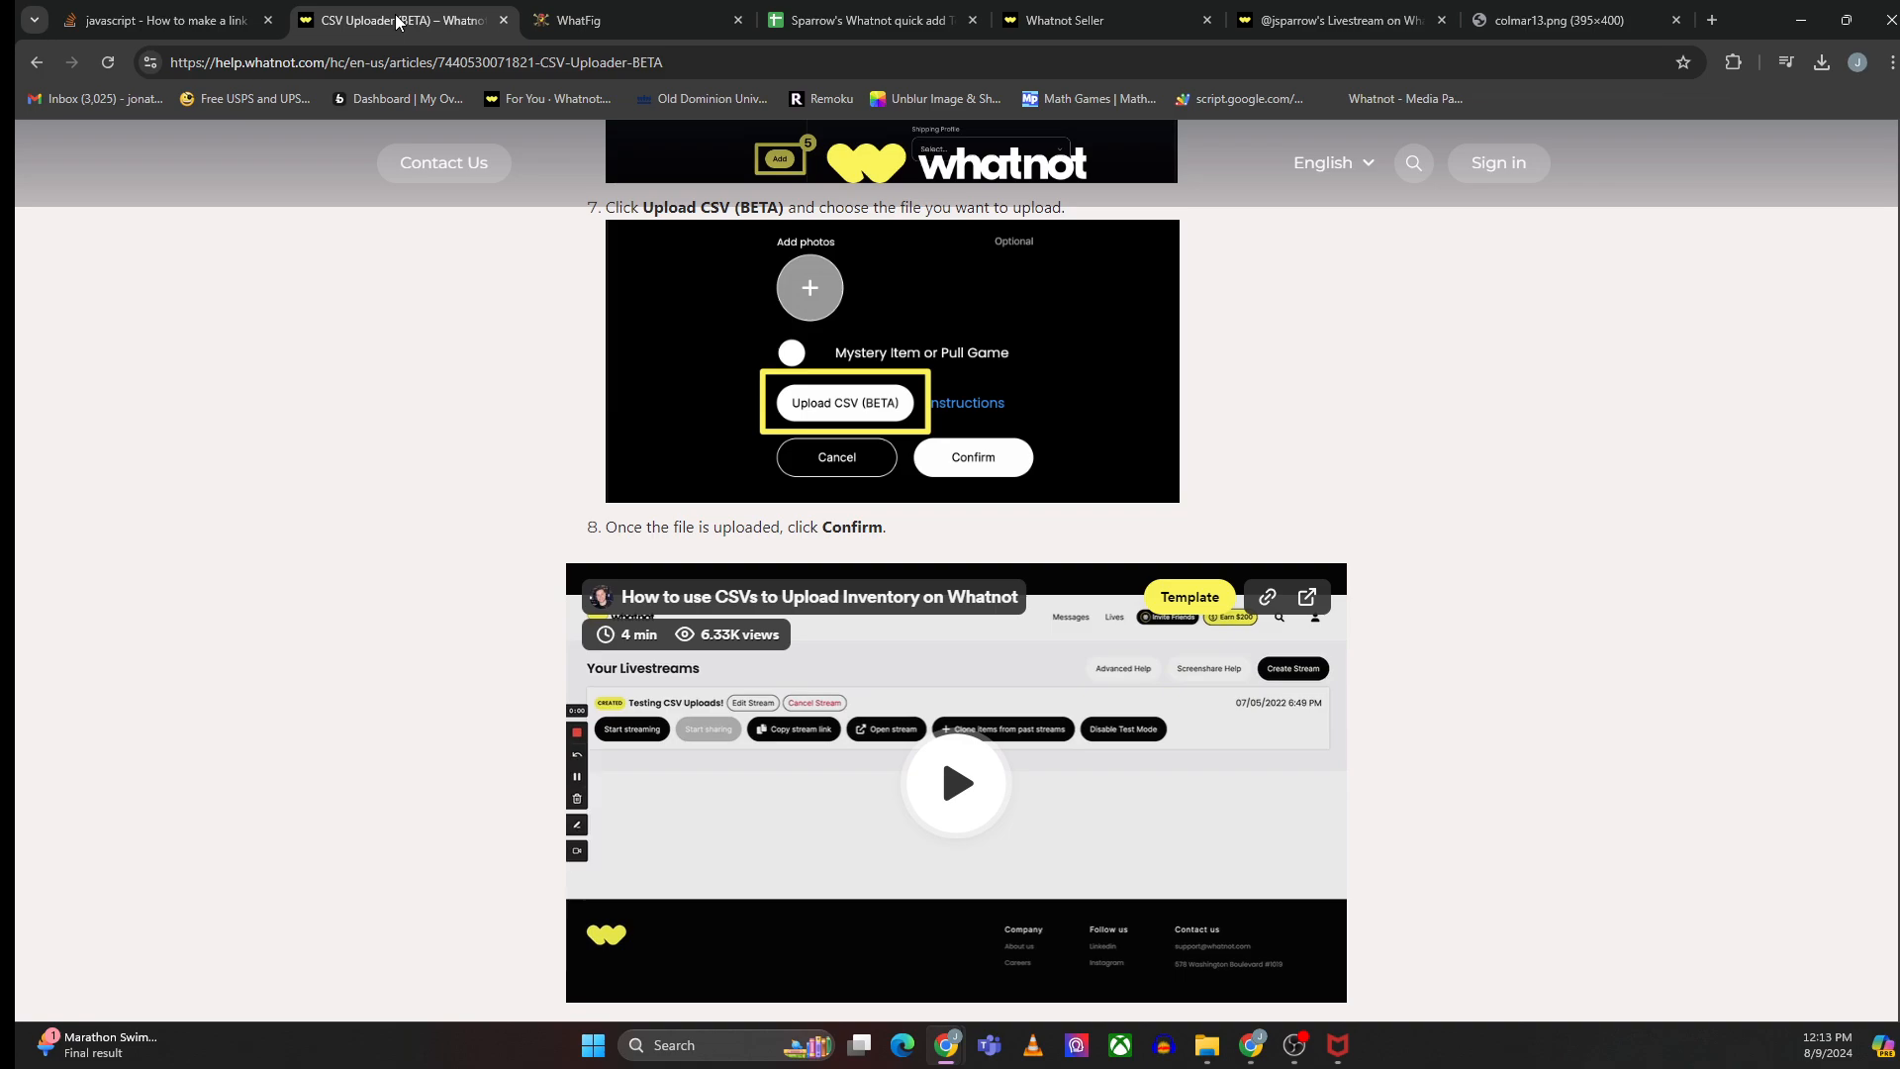
pyautogui.scroll(15, 473, 459)
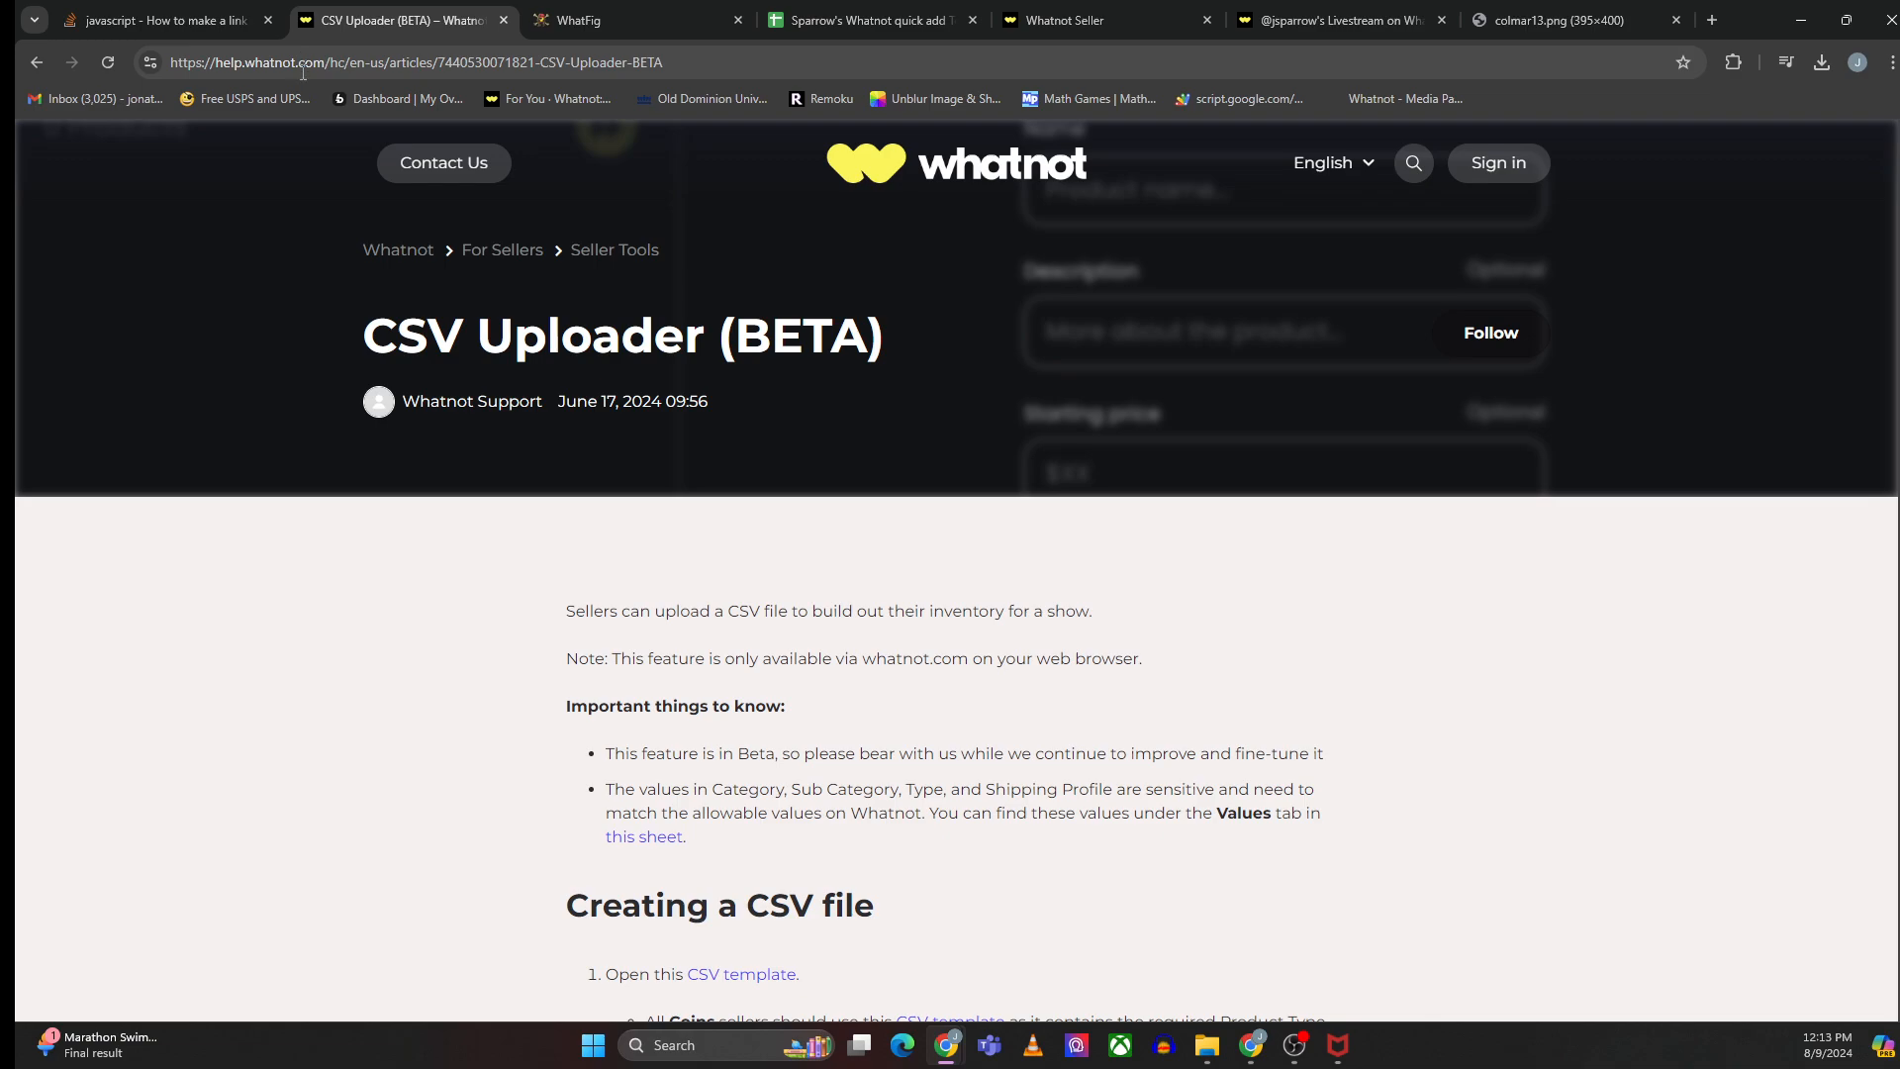
pyautogui.scroll(-9, 591, 428)
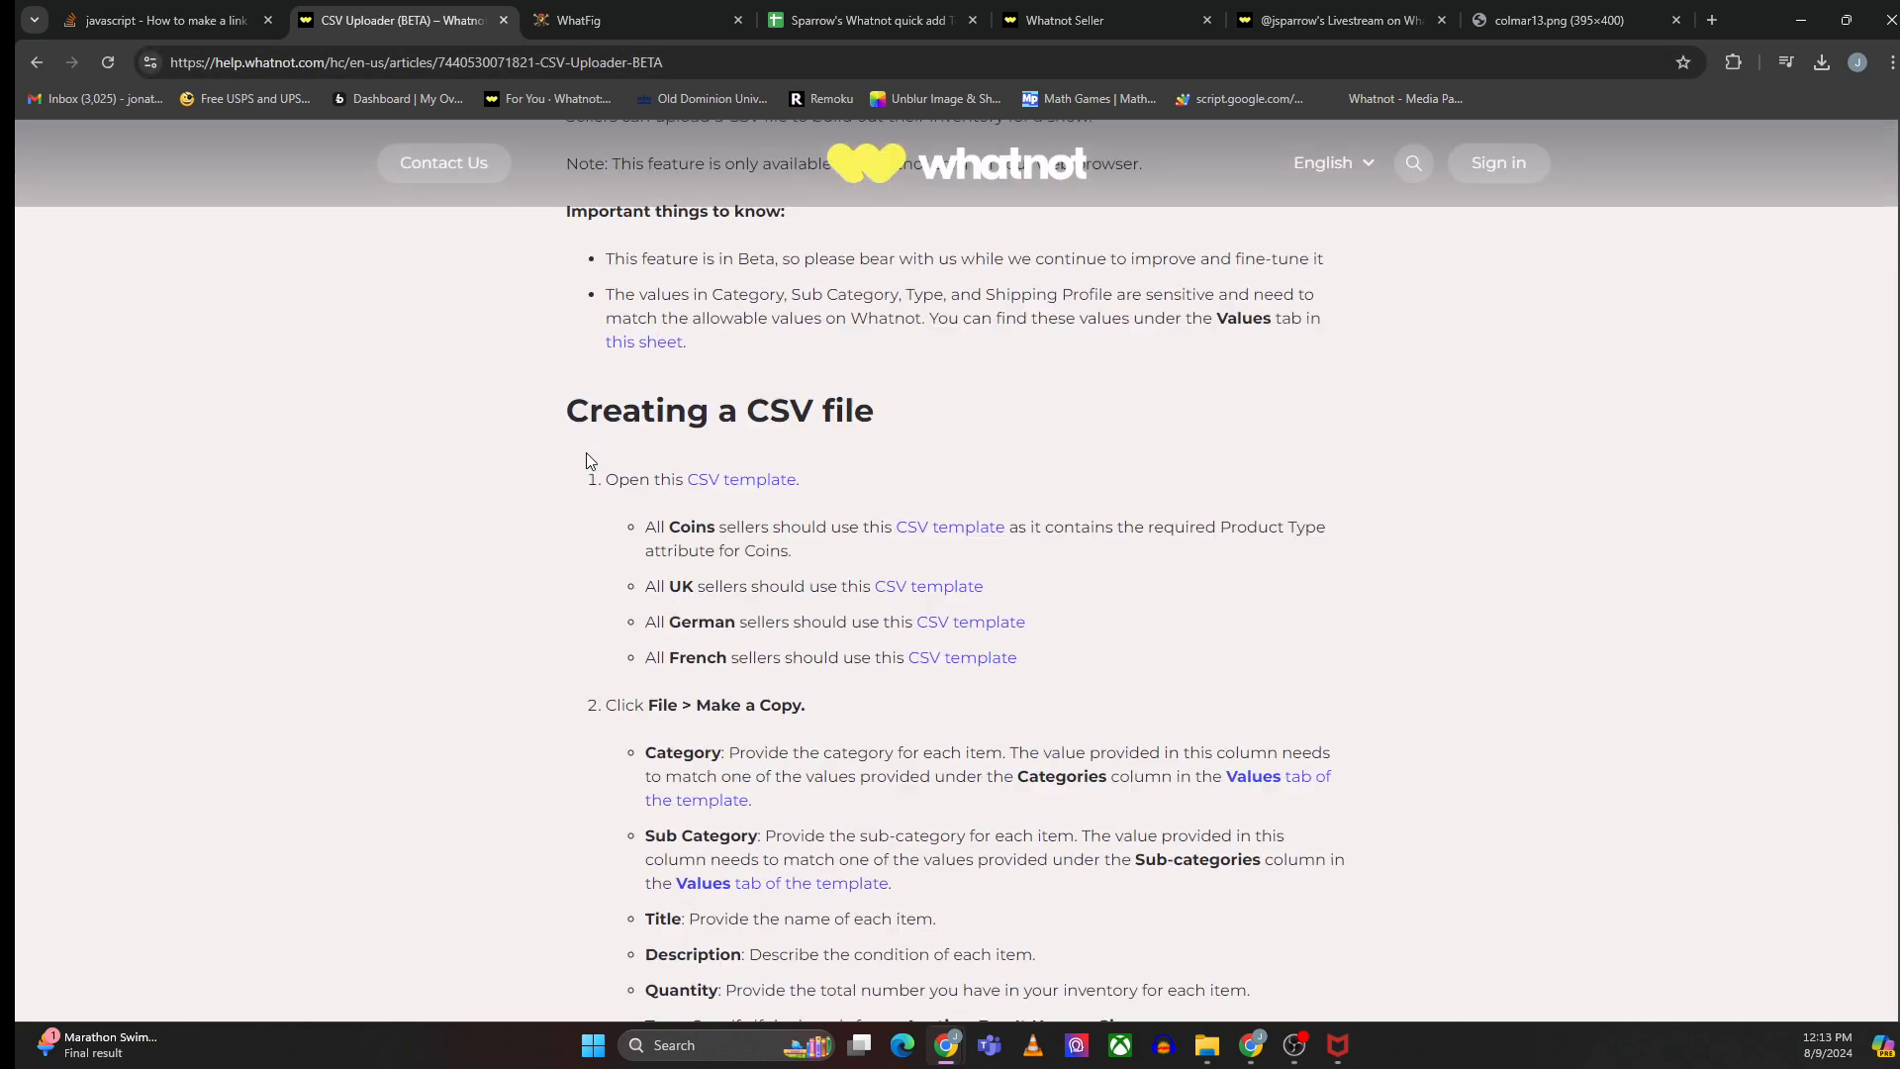
pyautogui.scroll(3, 625, 401)
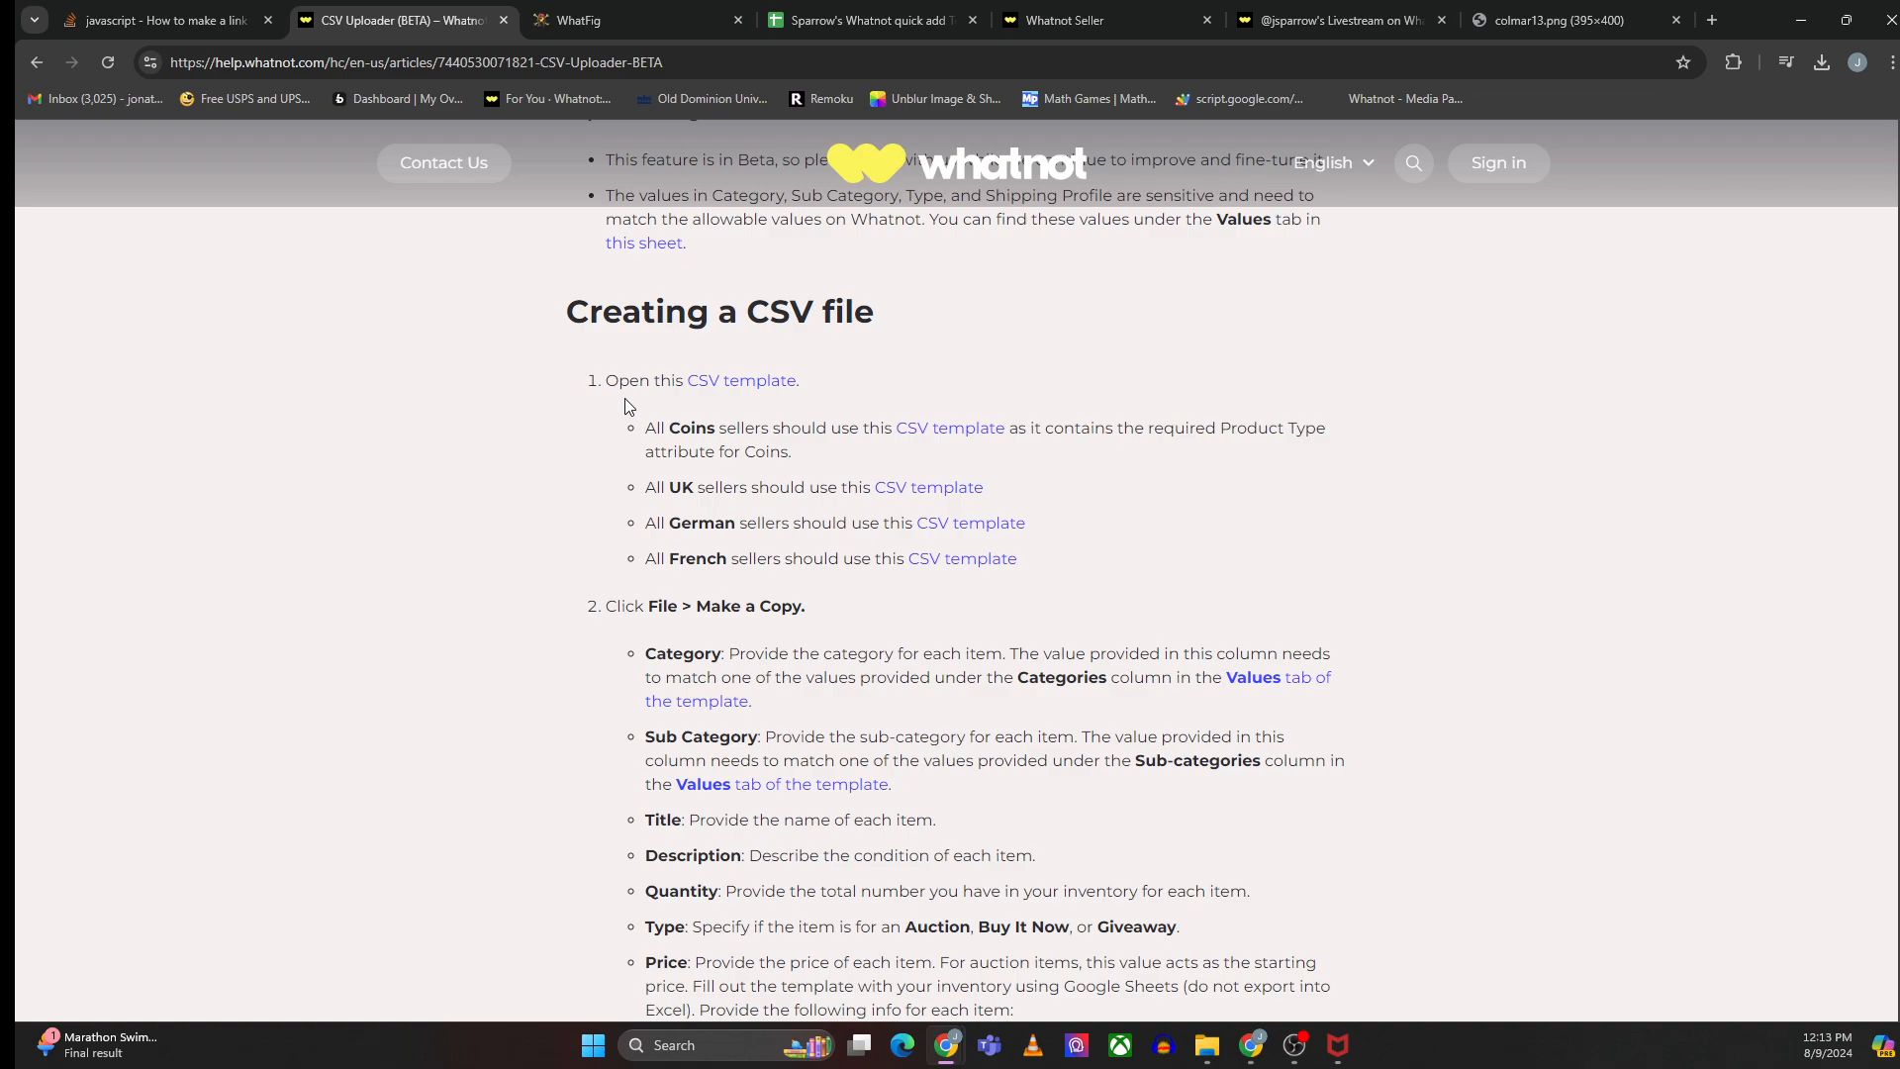
pyautogui.click(727, 382)
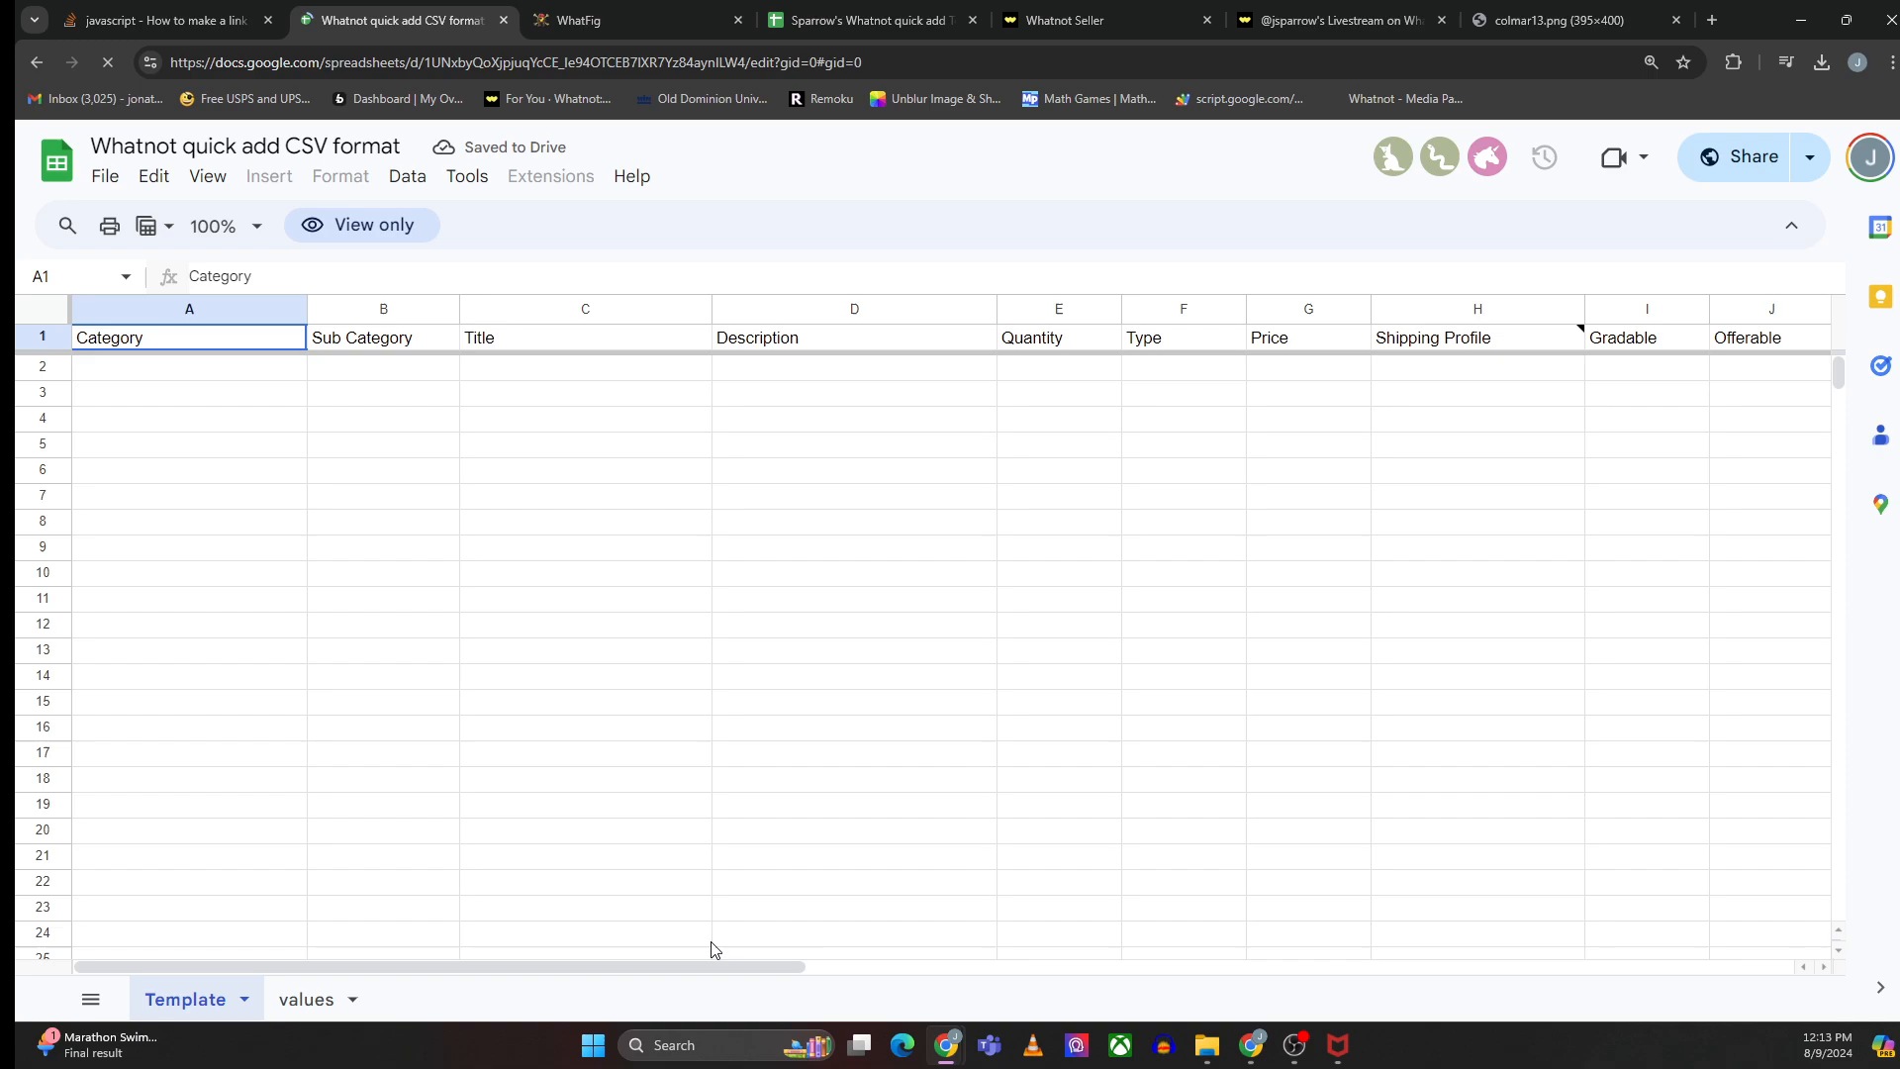
pyautogui.moveTo(695, 964)
pyautogui.mouseDown()
pyautogui.moveTo(1145, 958)
pyautogui.moveTo(692, 956)
pyautogui.mouseUp()
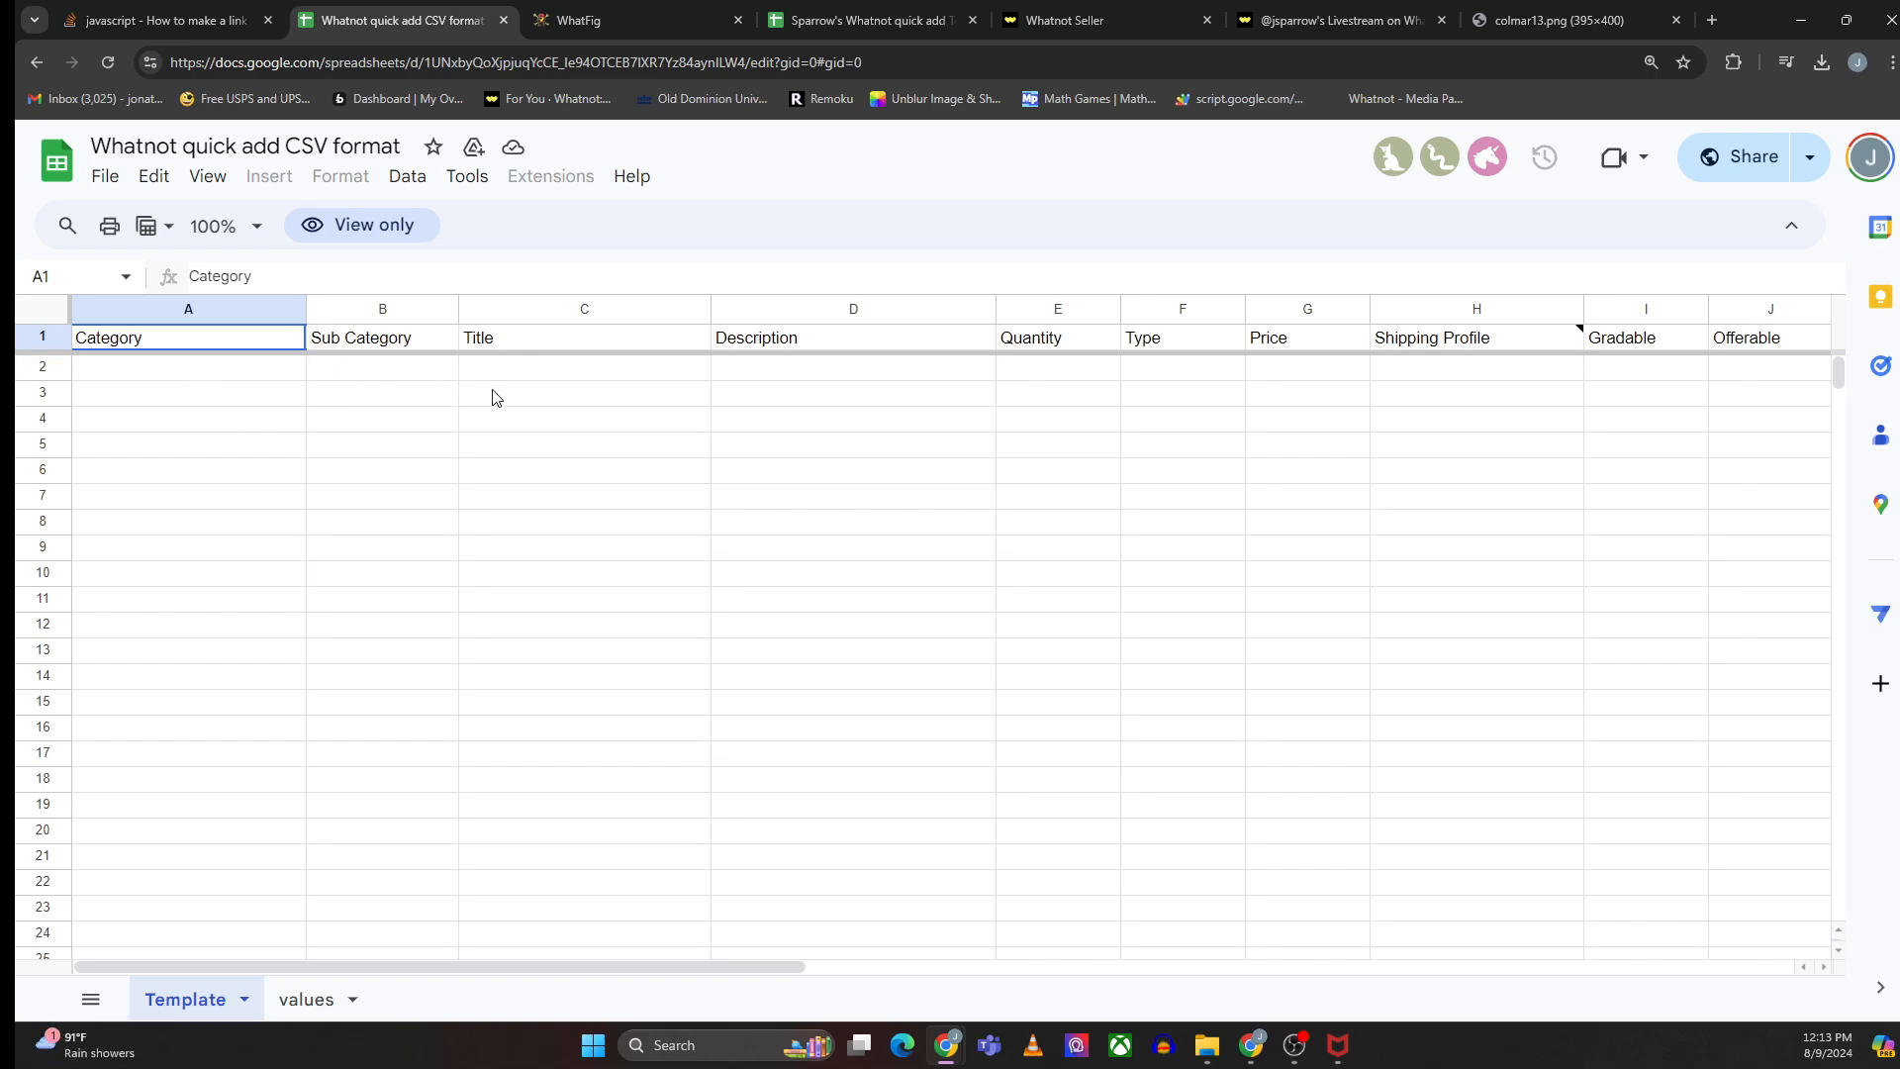
# - Fill in the listings for the six Bricklink IDs in the Title column by running Update Auction List from Sparrow Automation
pyautogui.click(837, 20)
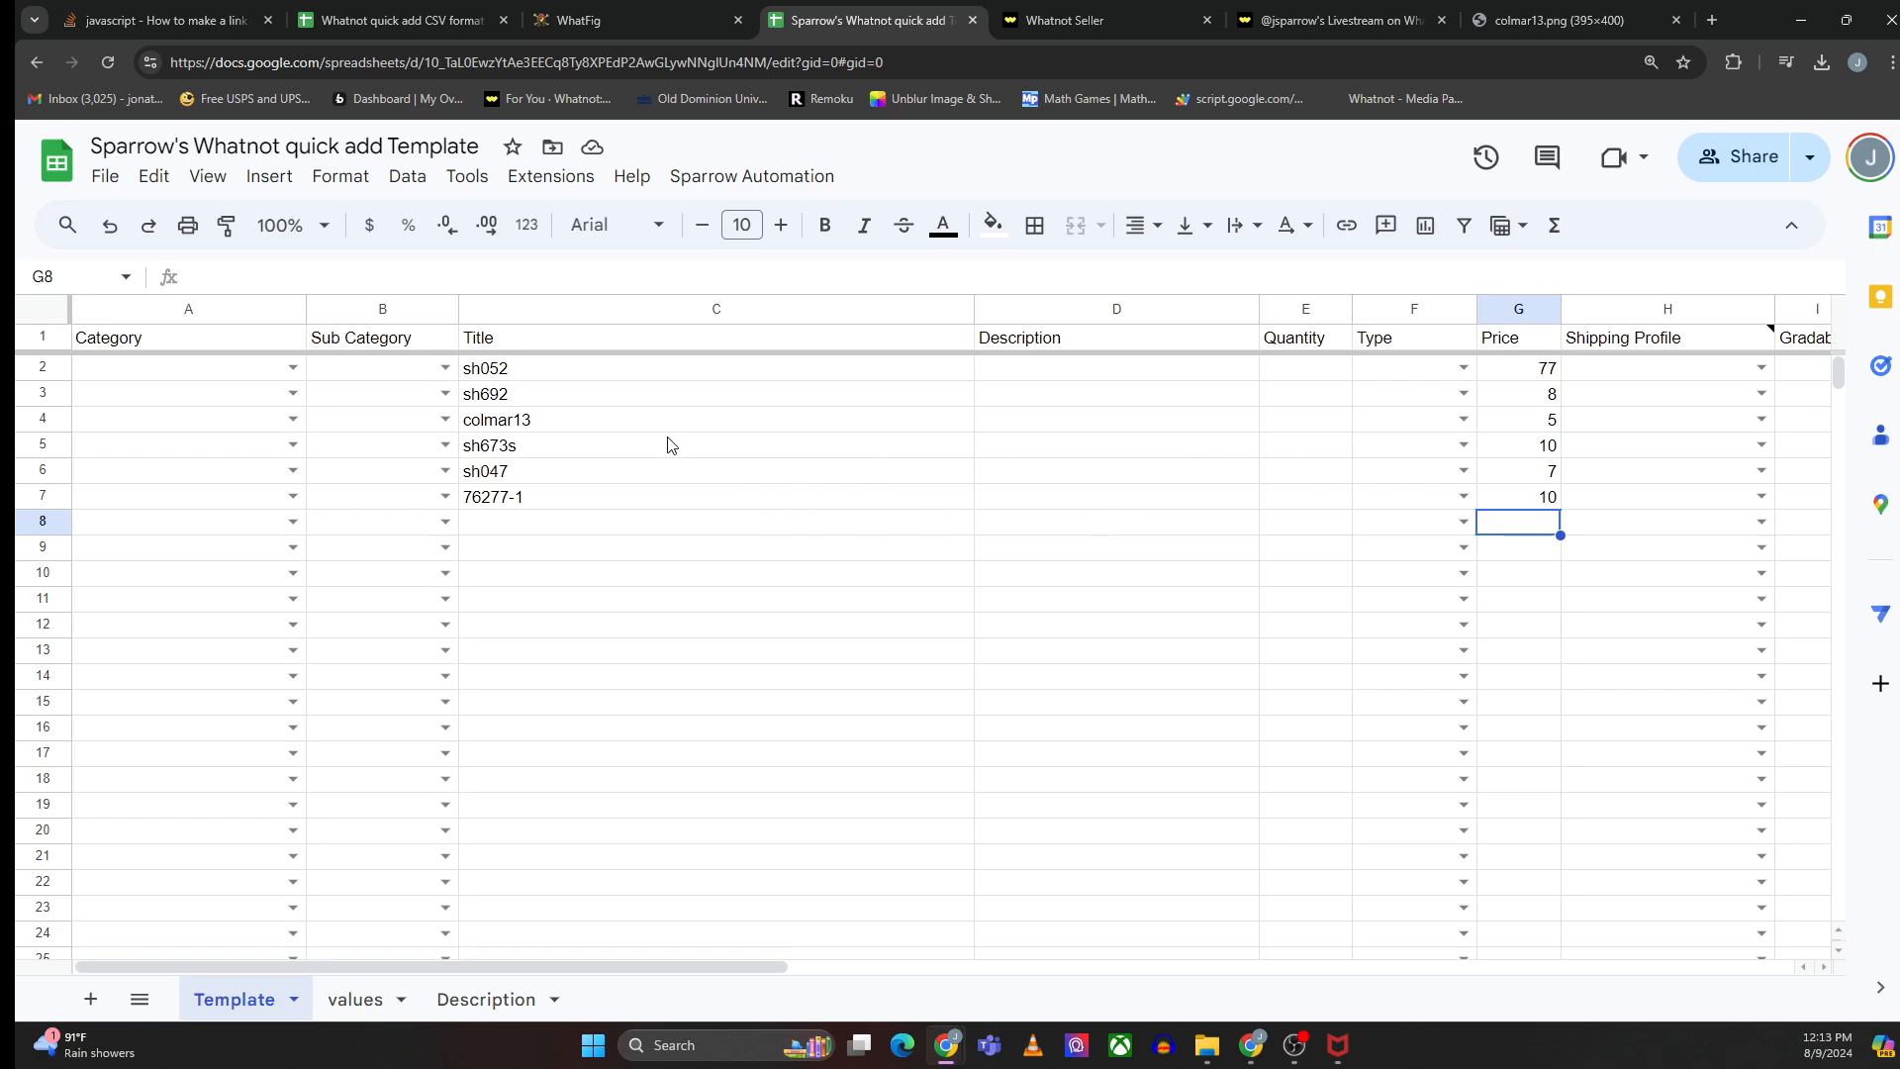
pyautogui.moveTo(554, 381); pyautogui.dragTo(560, 500)
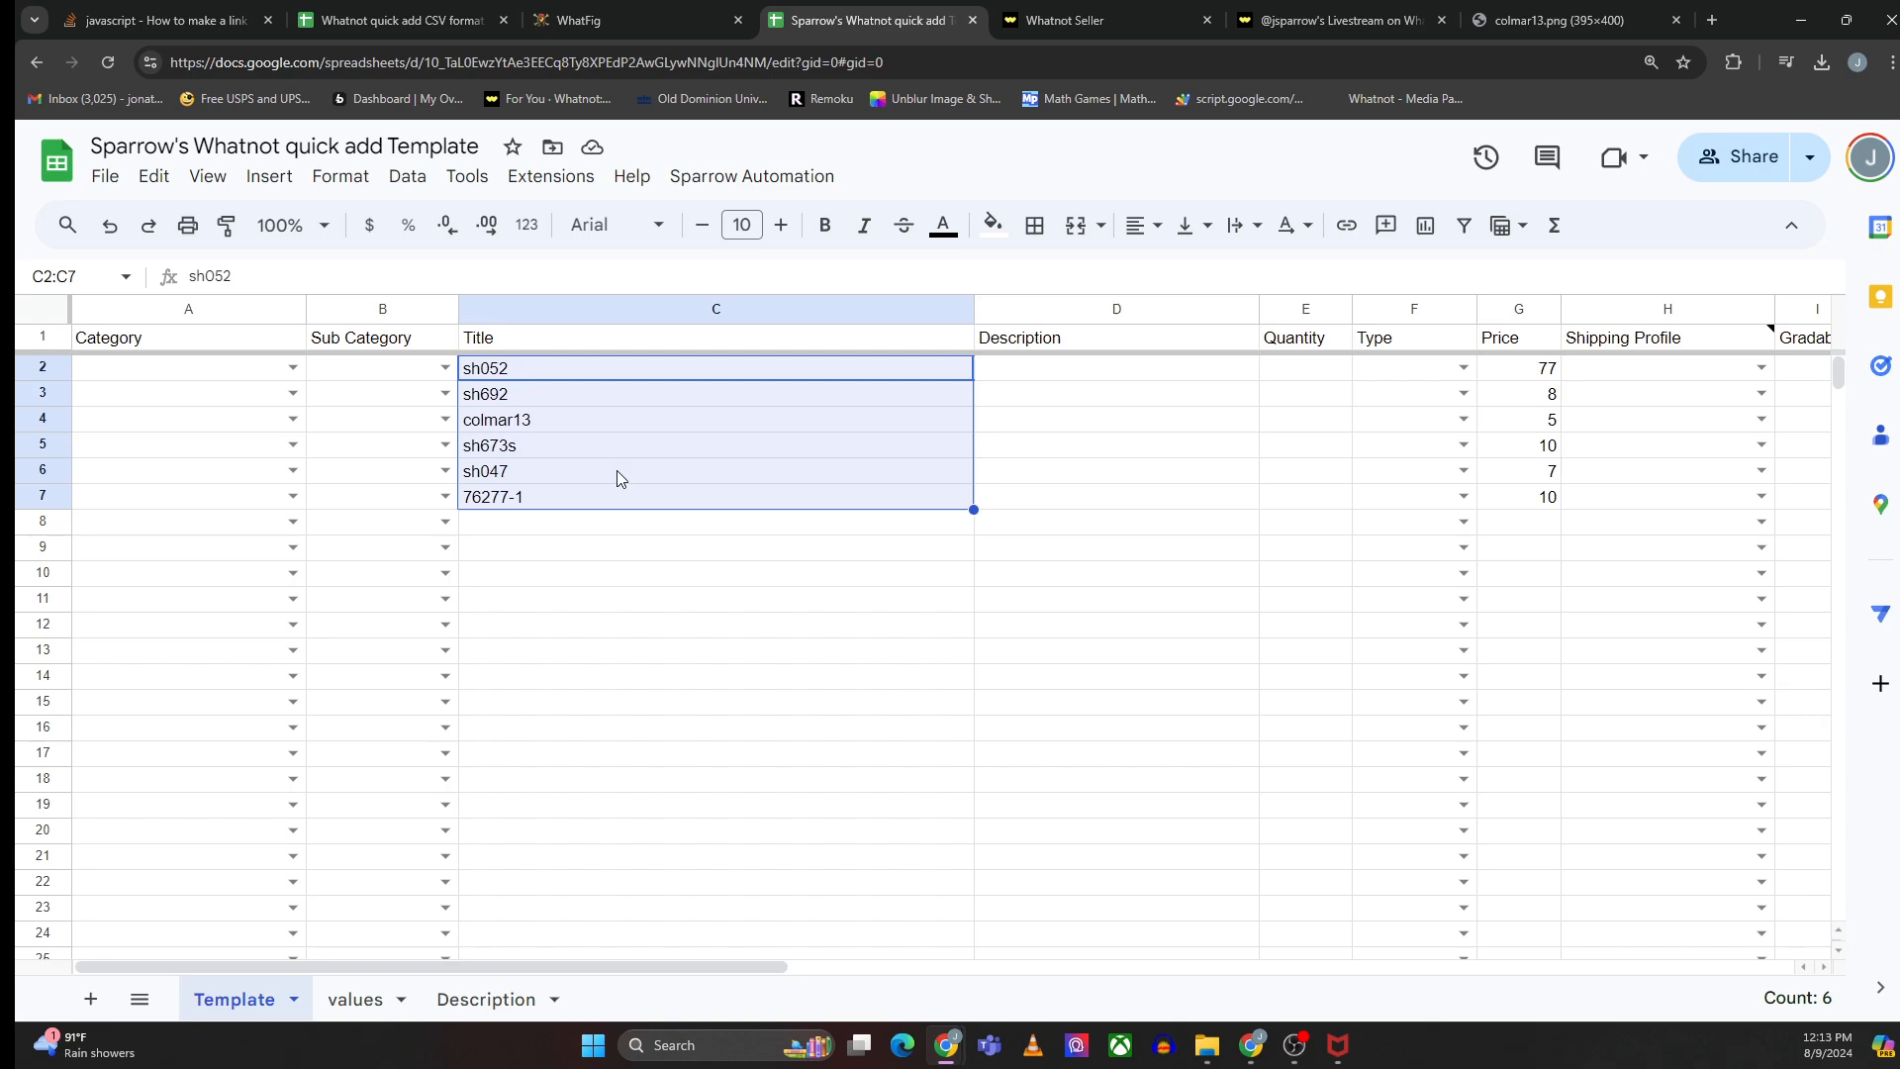
pyautogui.click(480, 401)
pyautogui.click(507, 497)
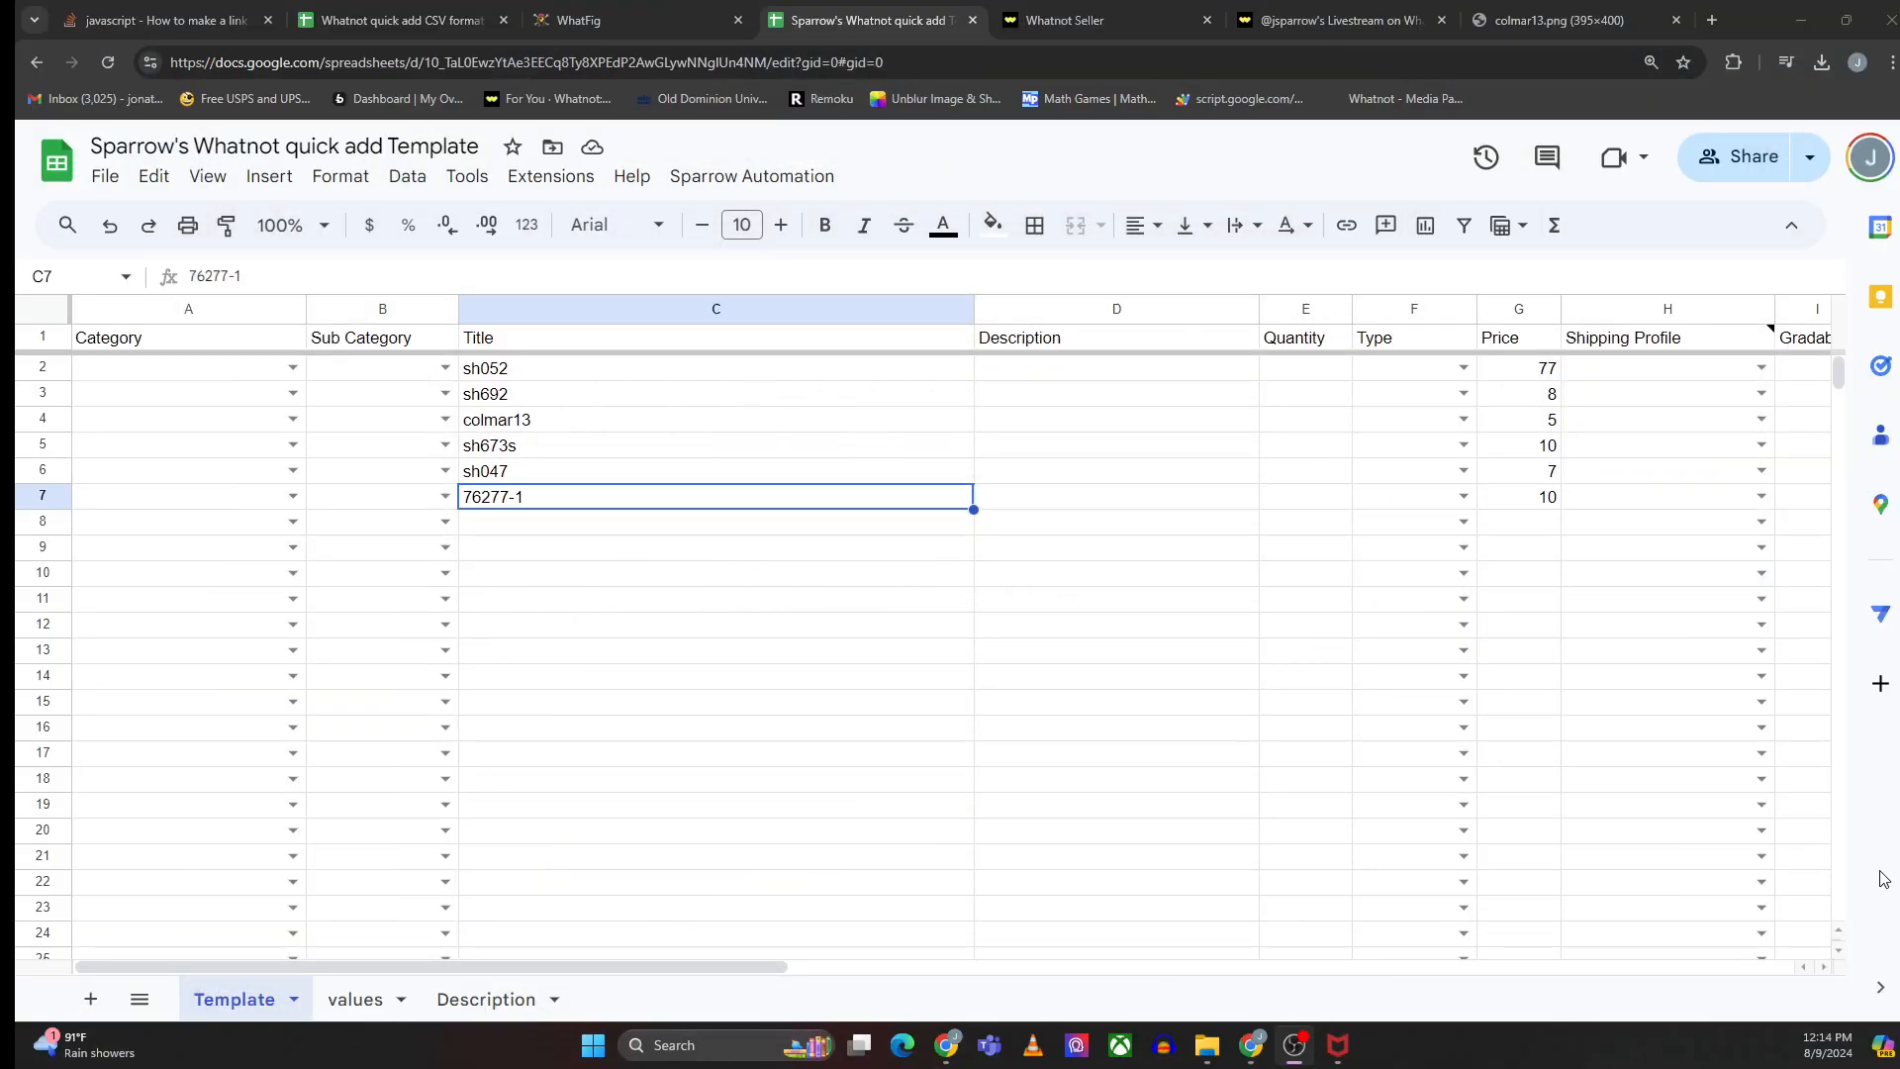
pyautogui.click(749, 180)
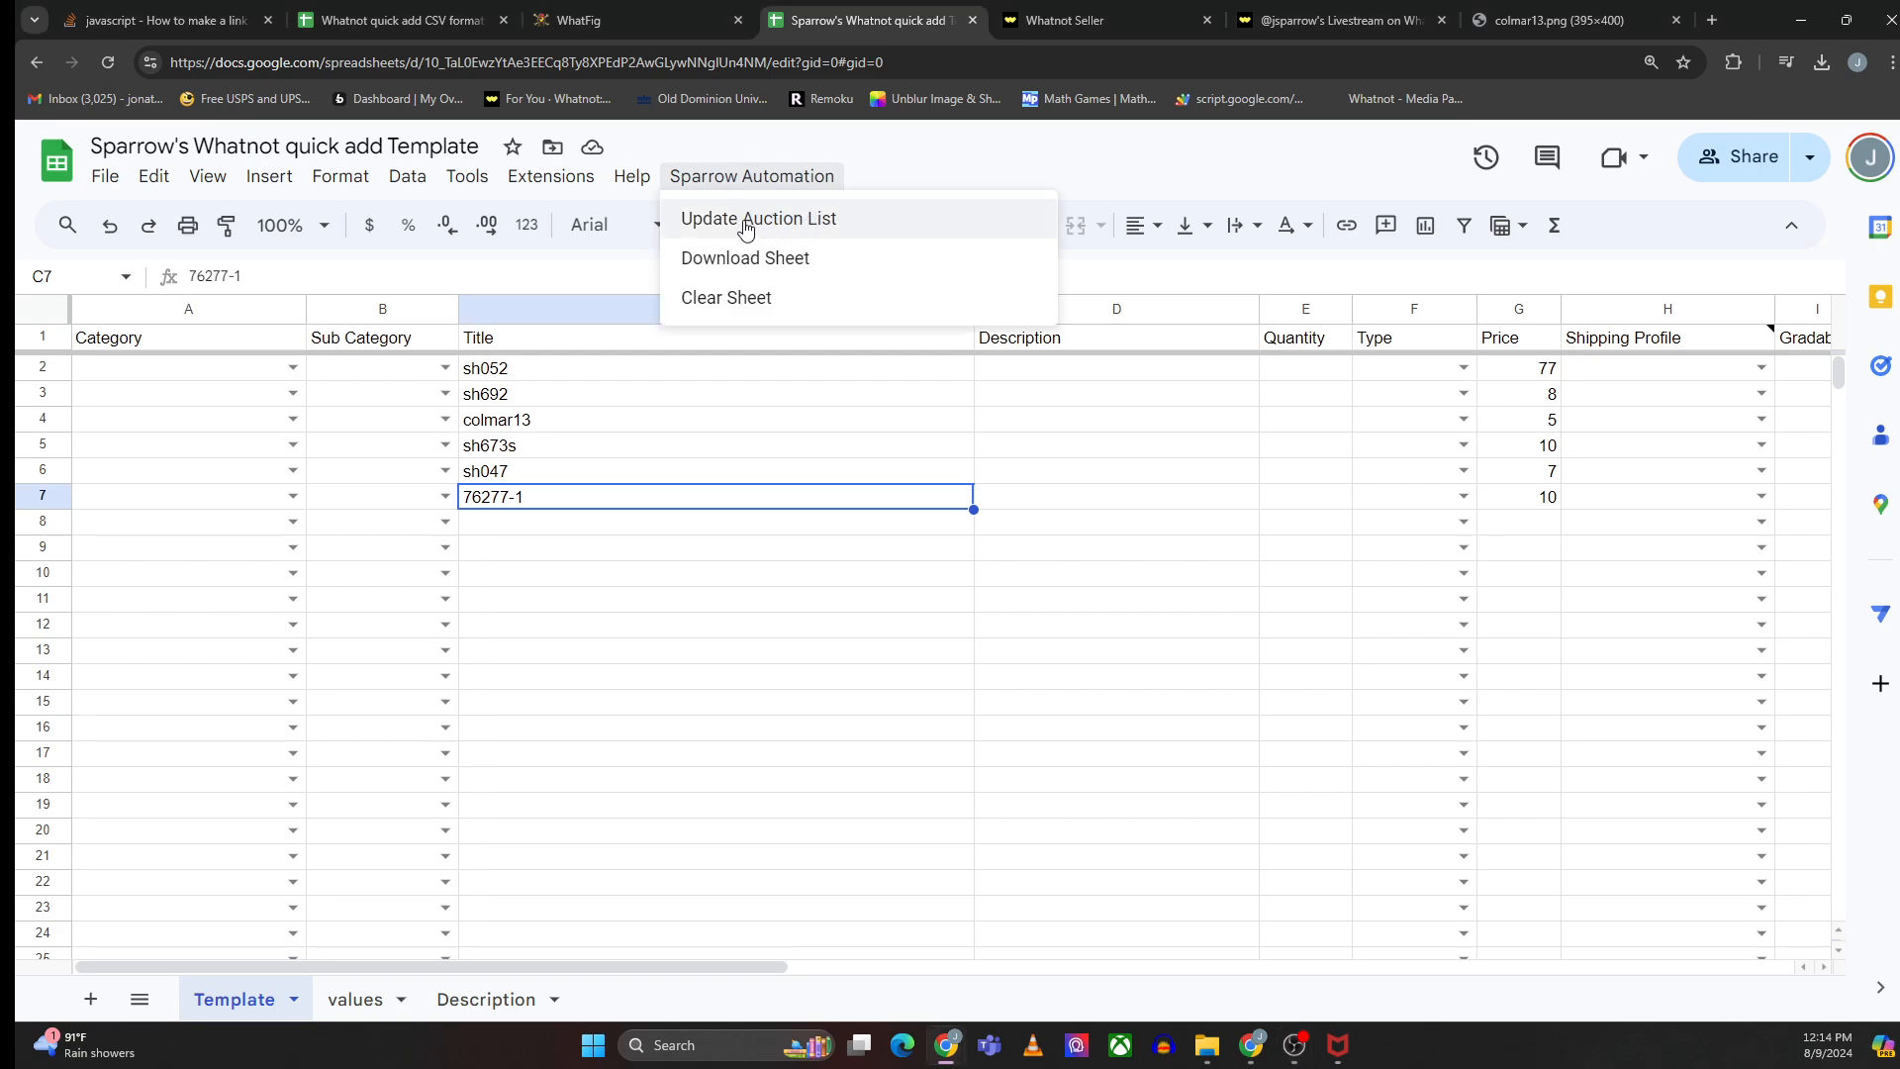
pyautogui.click(782, 224)
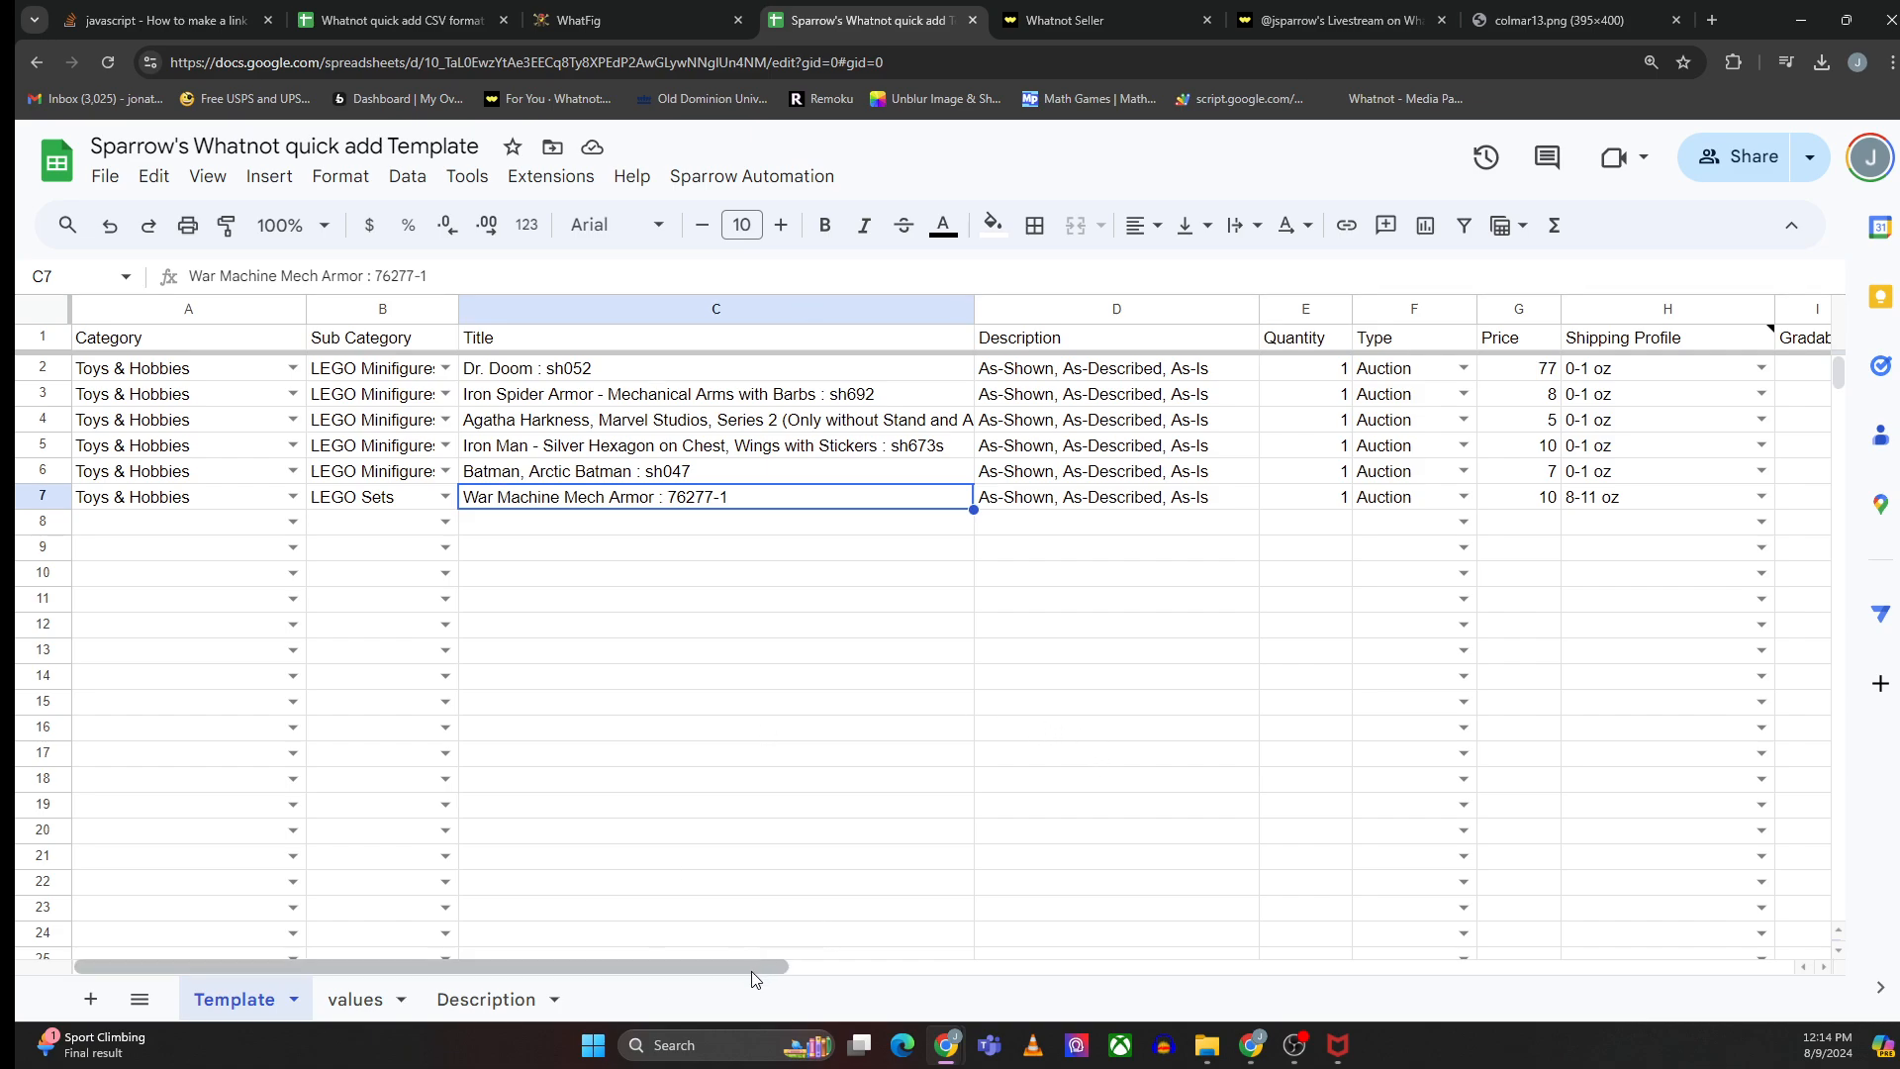
# - Open the generated Image URL 1 link for the sh692 row to check its picture, then return to the sheet
pyautogui.moveTo(772, 966); pyautogui.dragTo(1076, 1019)
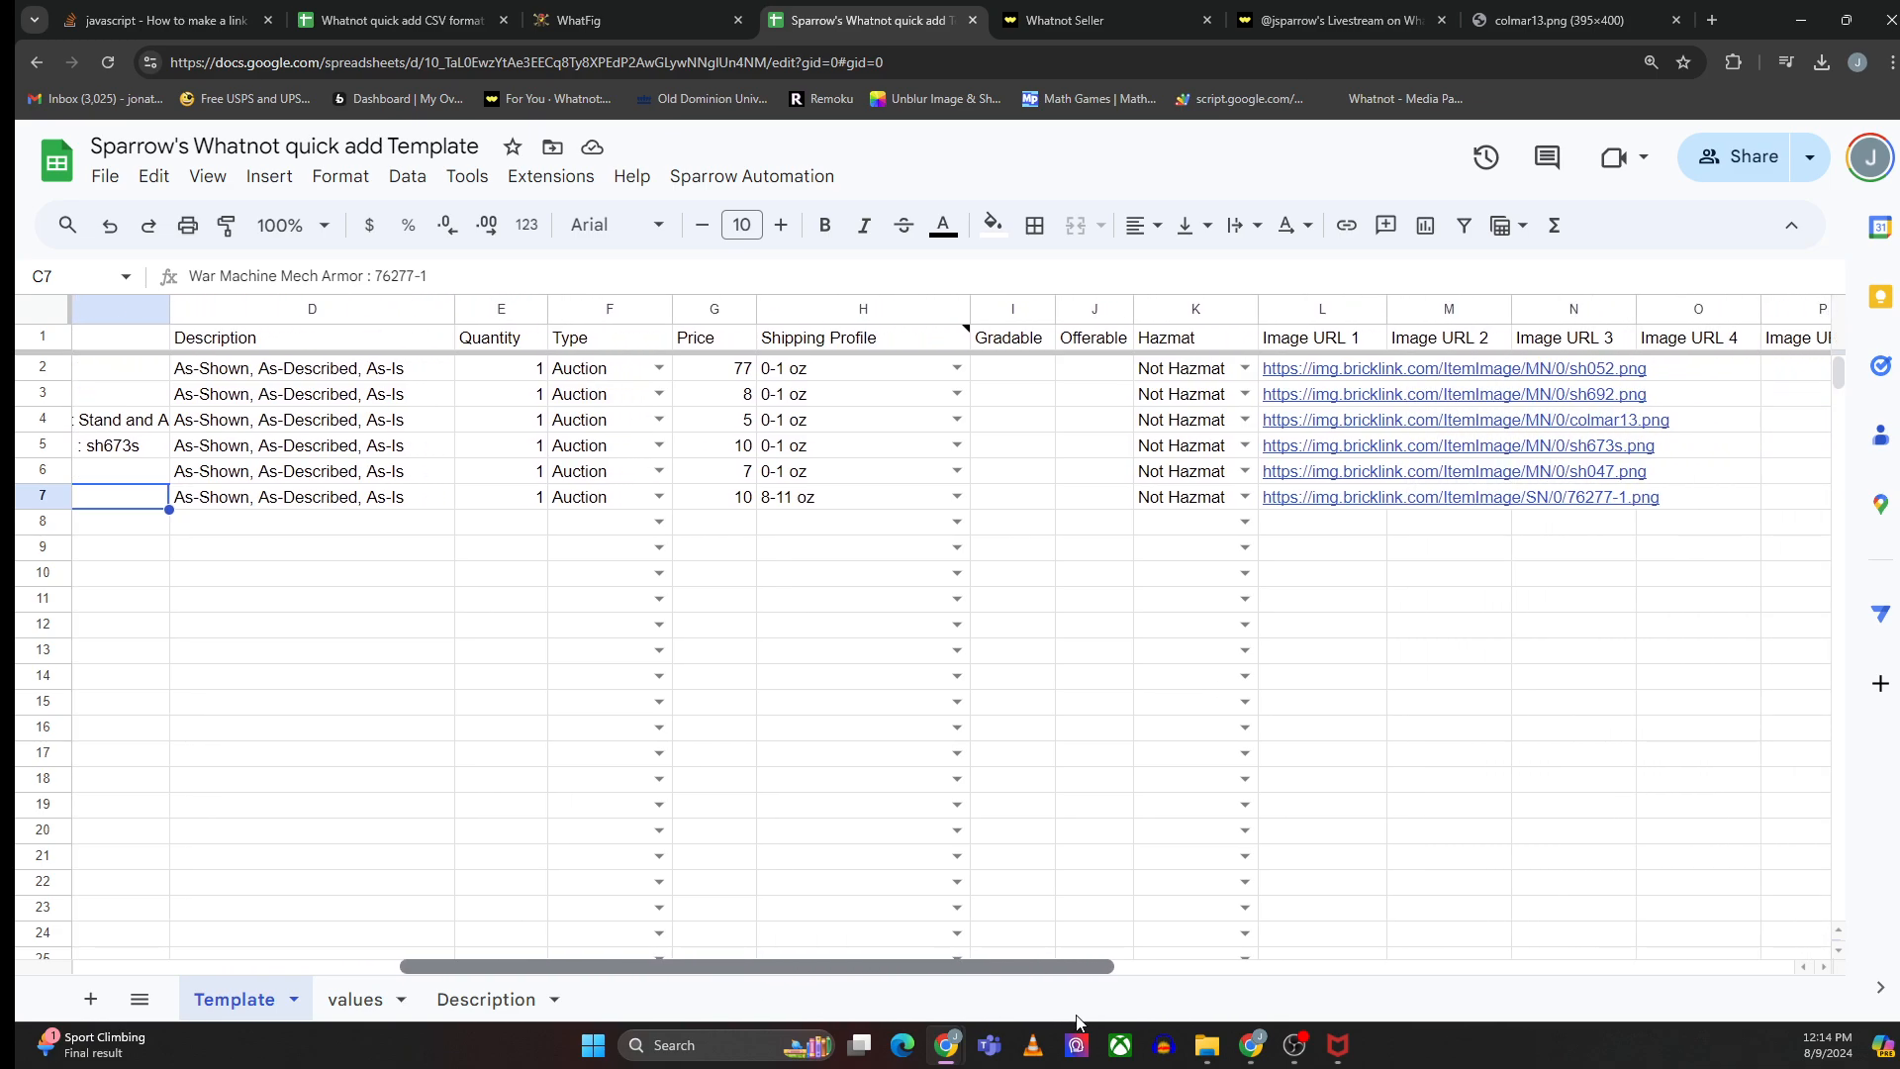
pyautogui.click(1323, 399)
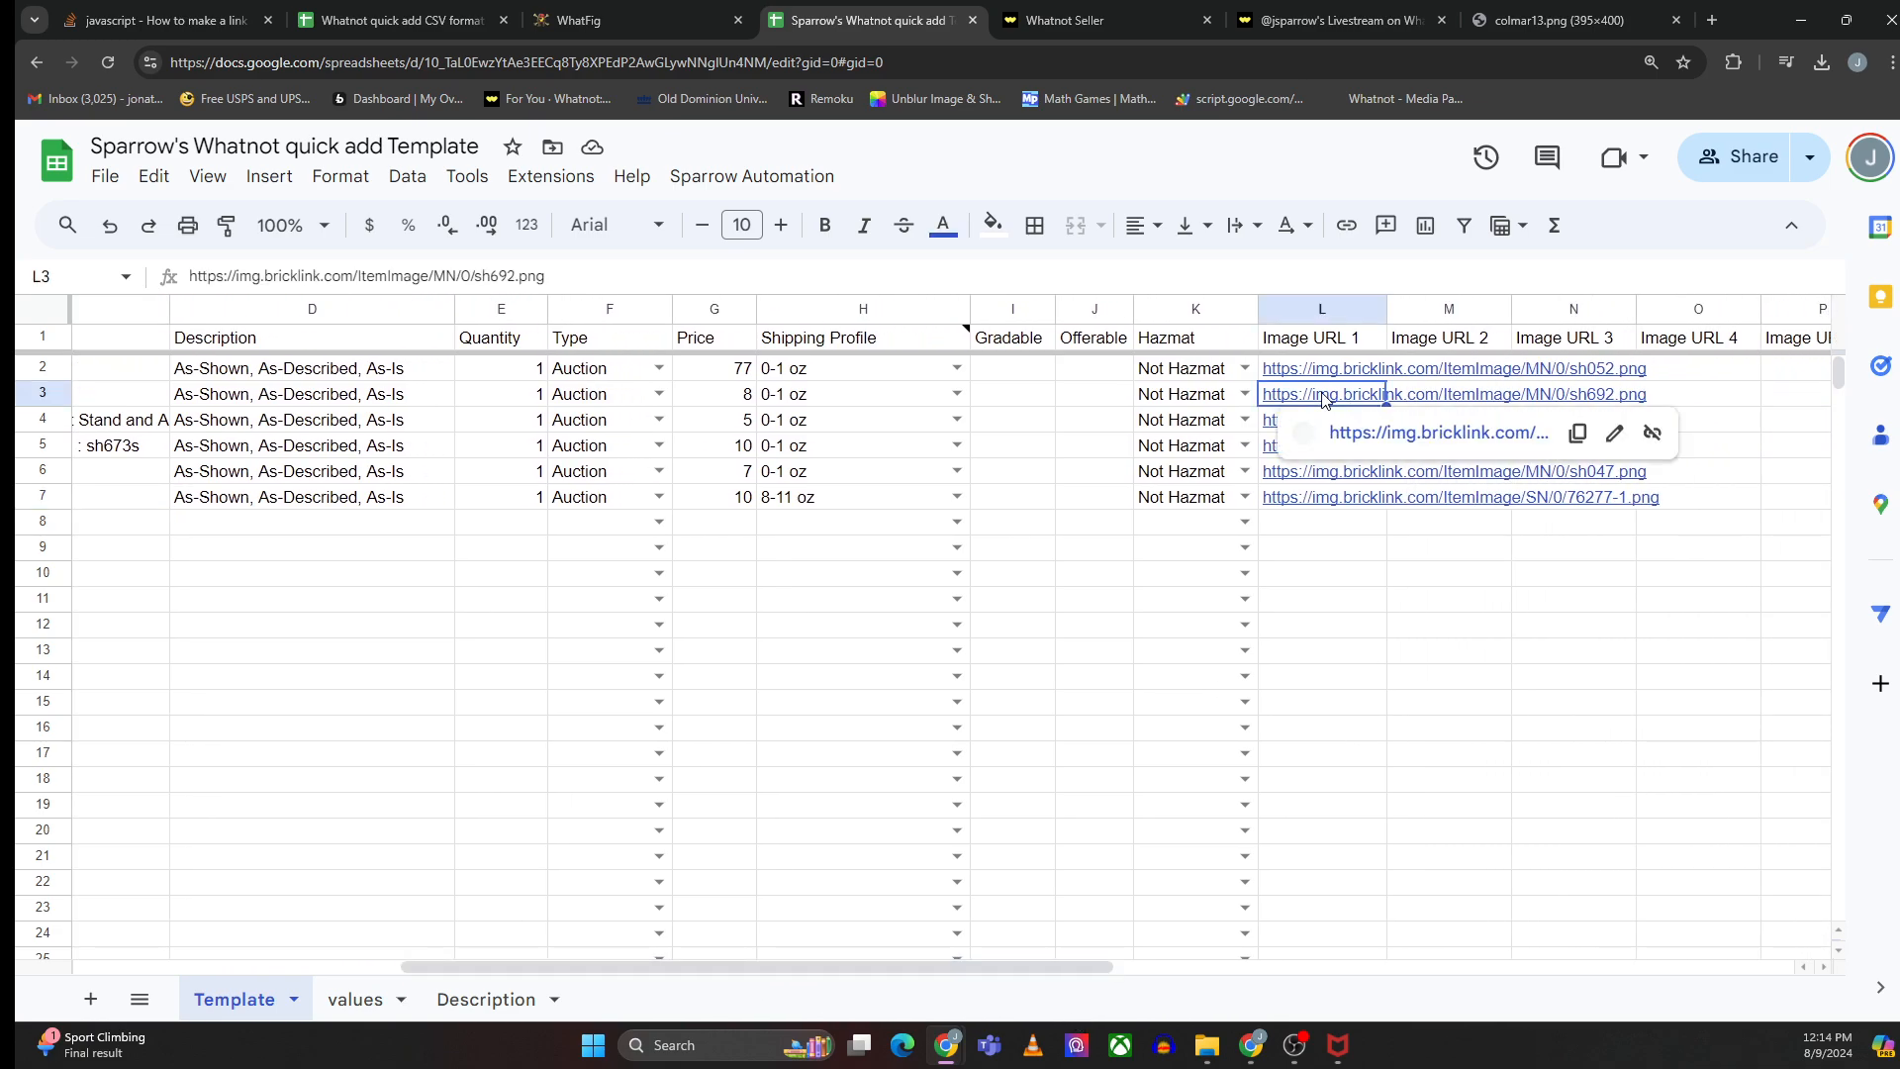
pyautogui.click(1372, 435)
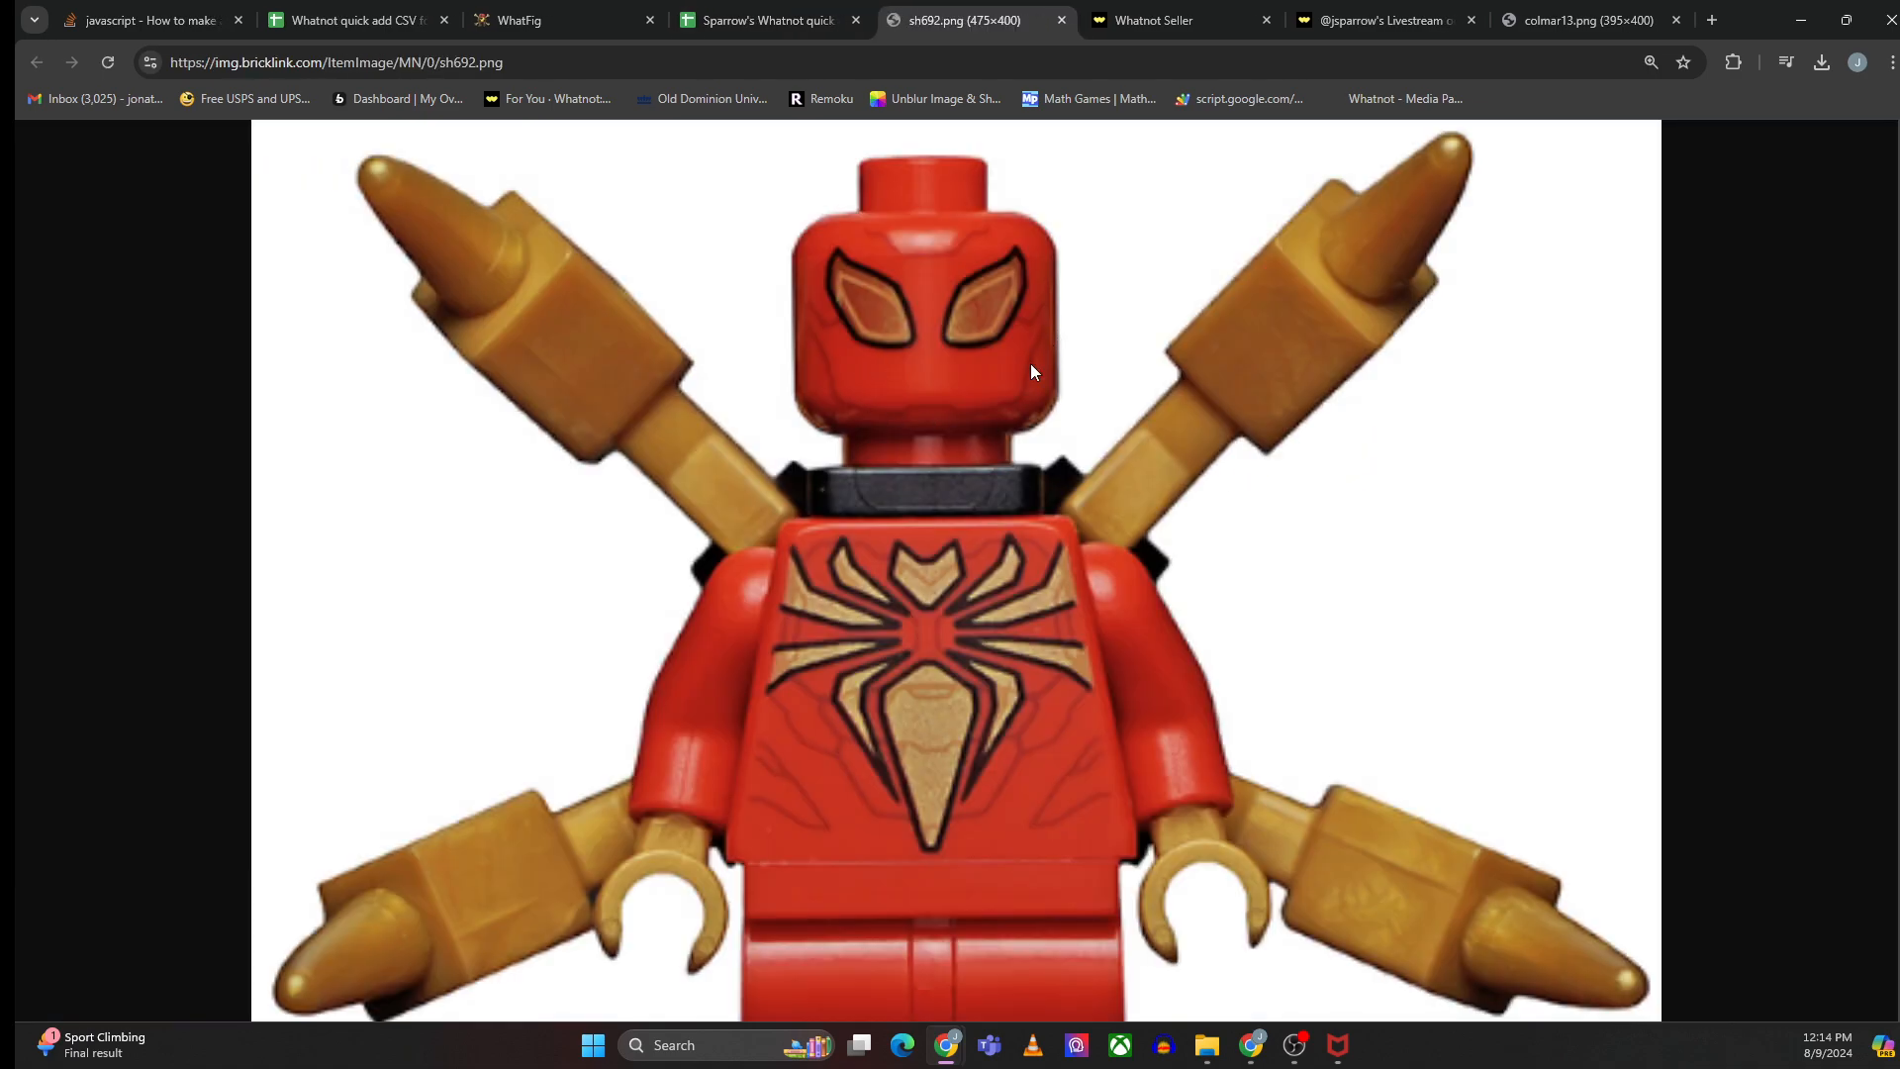
pyautogui.click(755, 26)
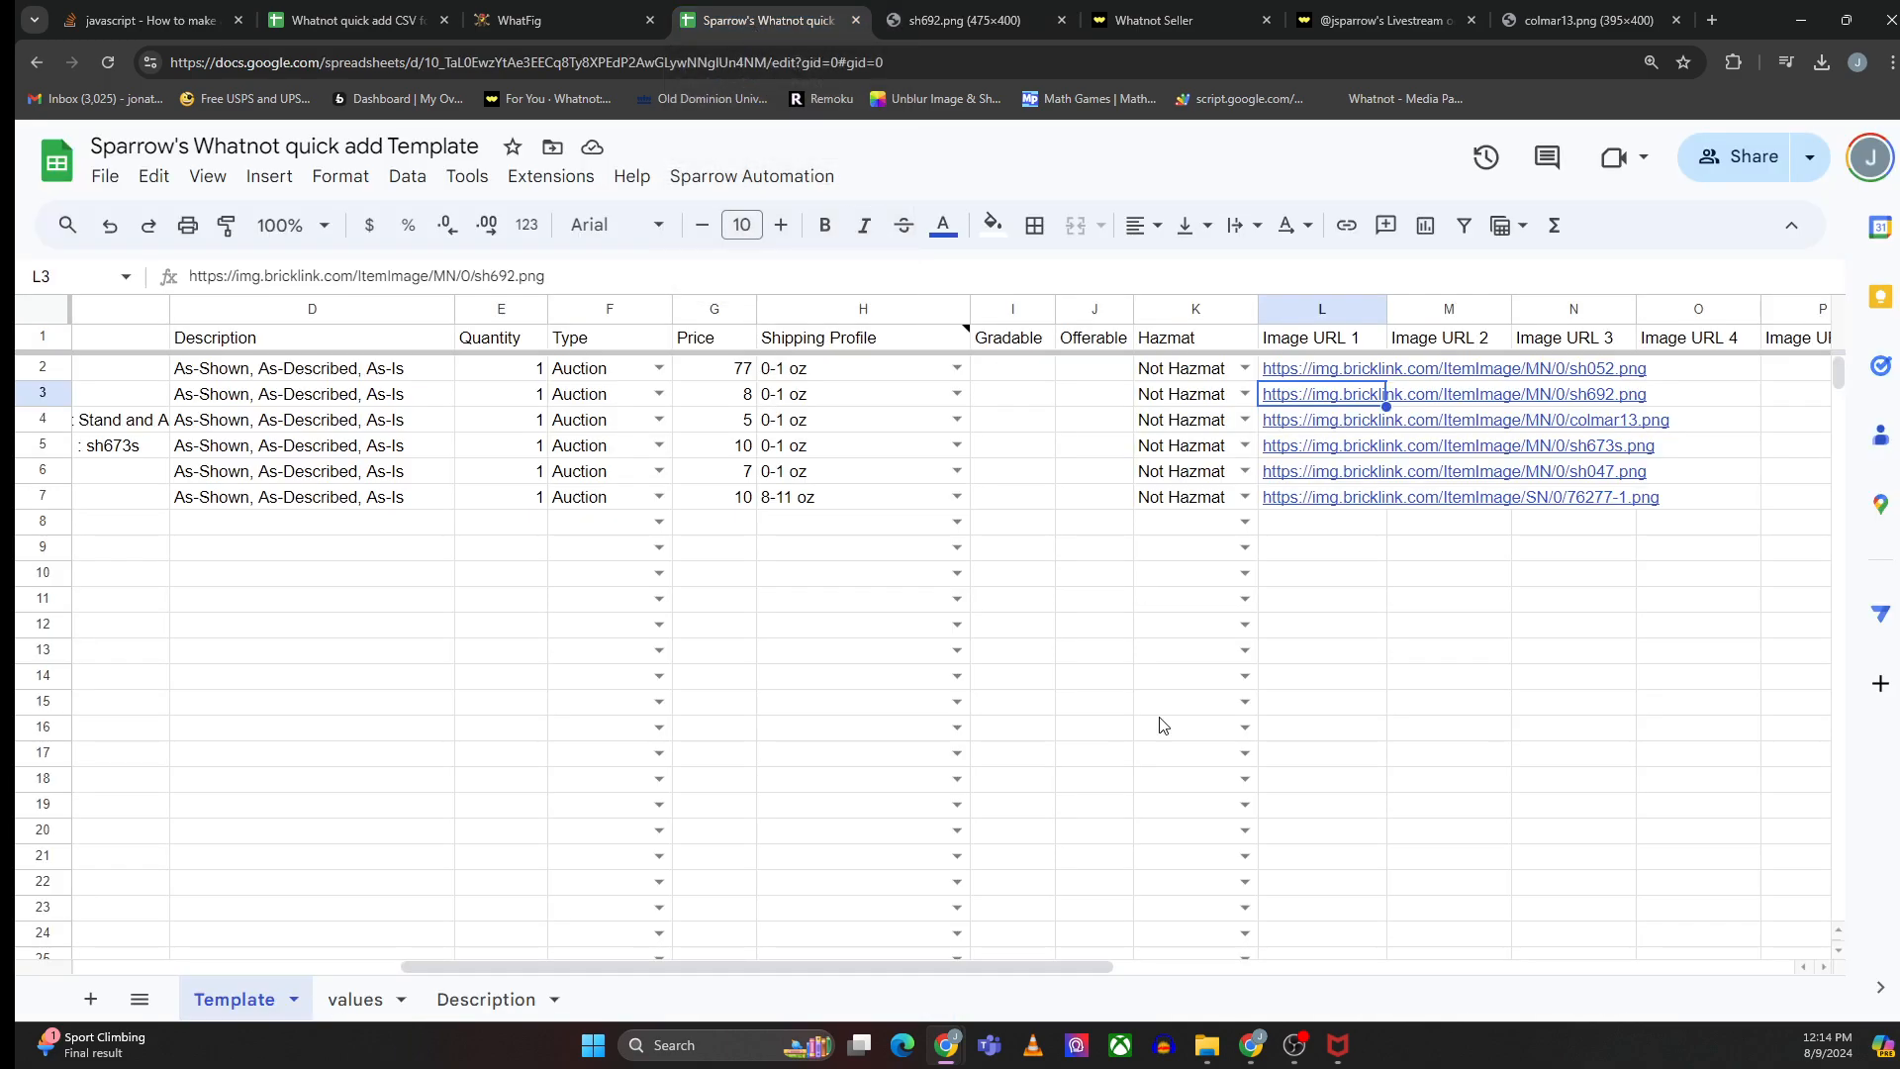
pyautogui.moveTo(1054, 966); pyautogui.dragTo(579, 954)
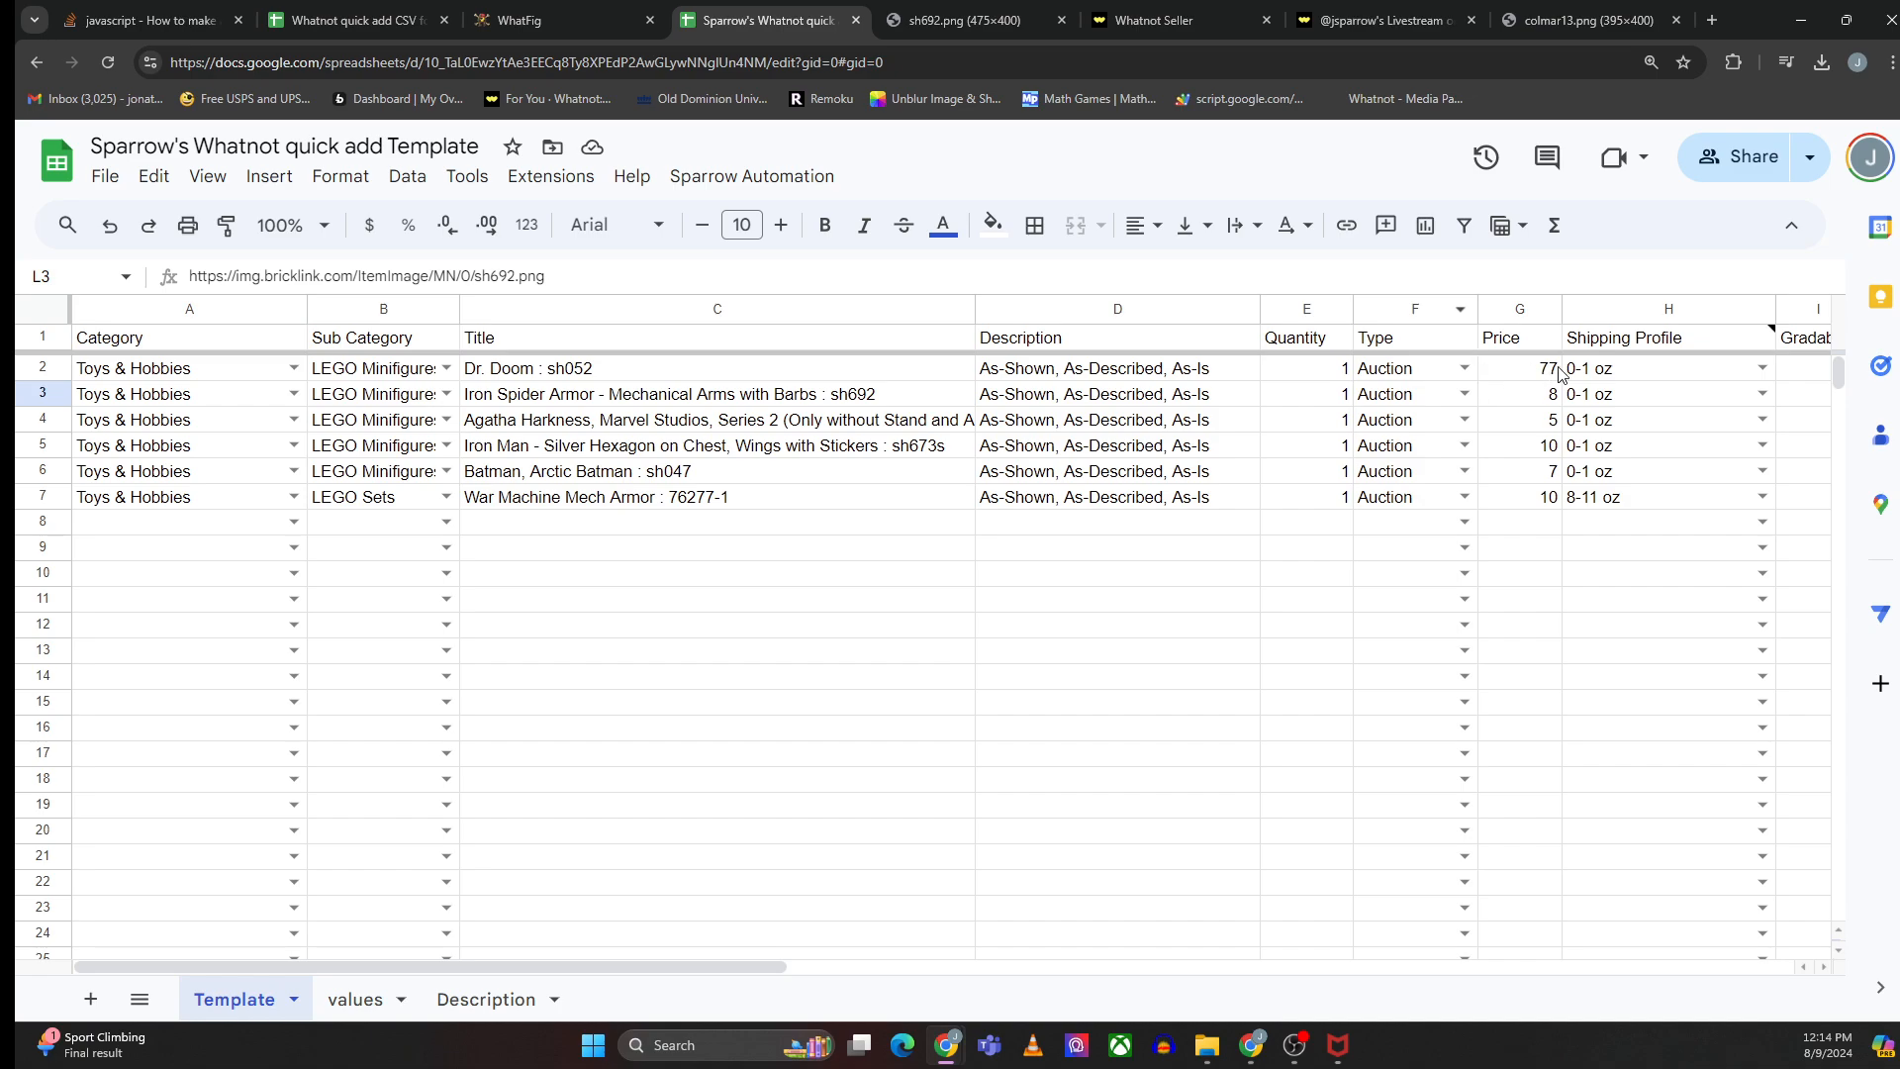
# - Set the War Machine Mech Armor row's shipping profile to 0-1 oz
pyautogui.click(1634, 374)
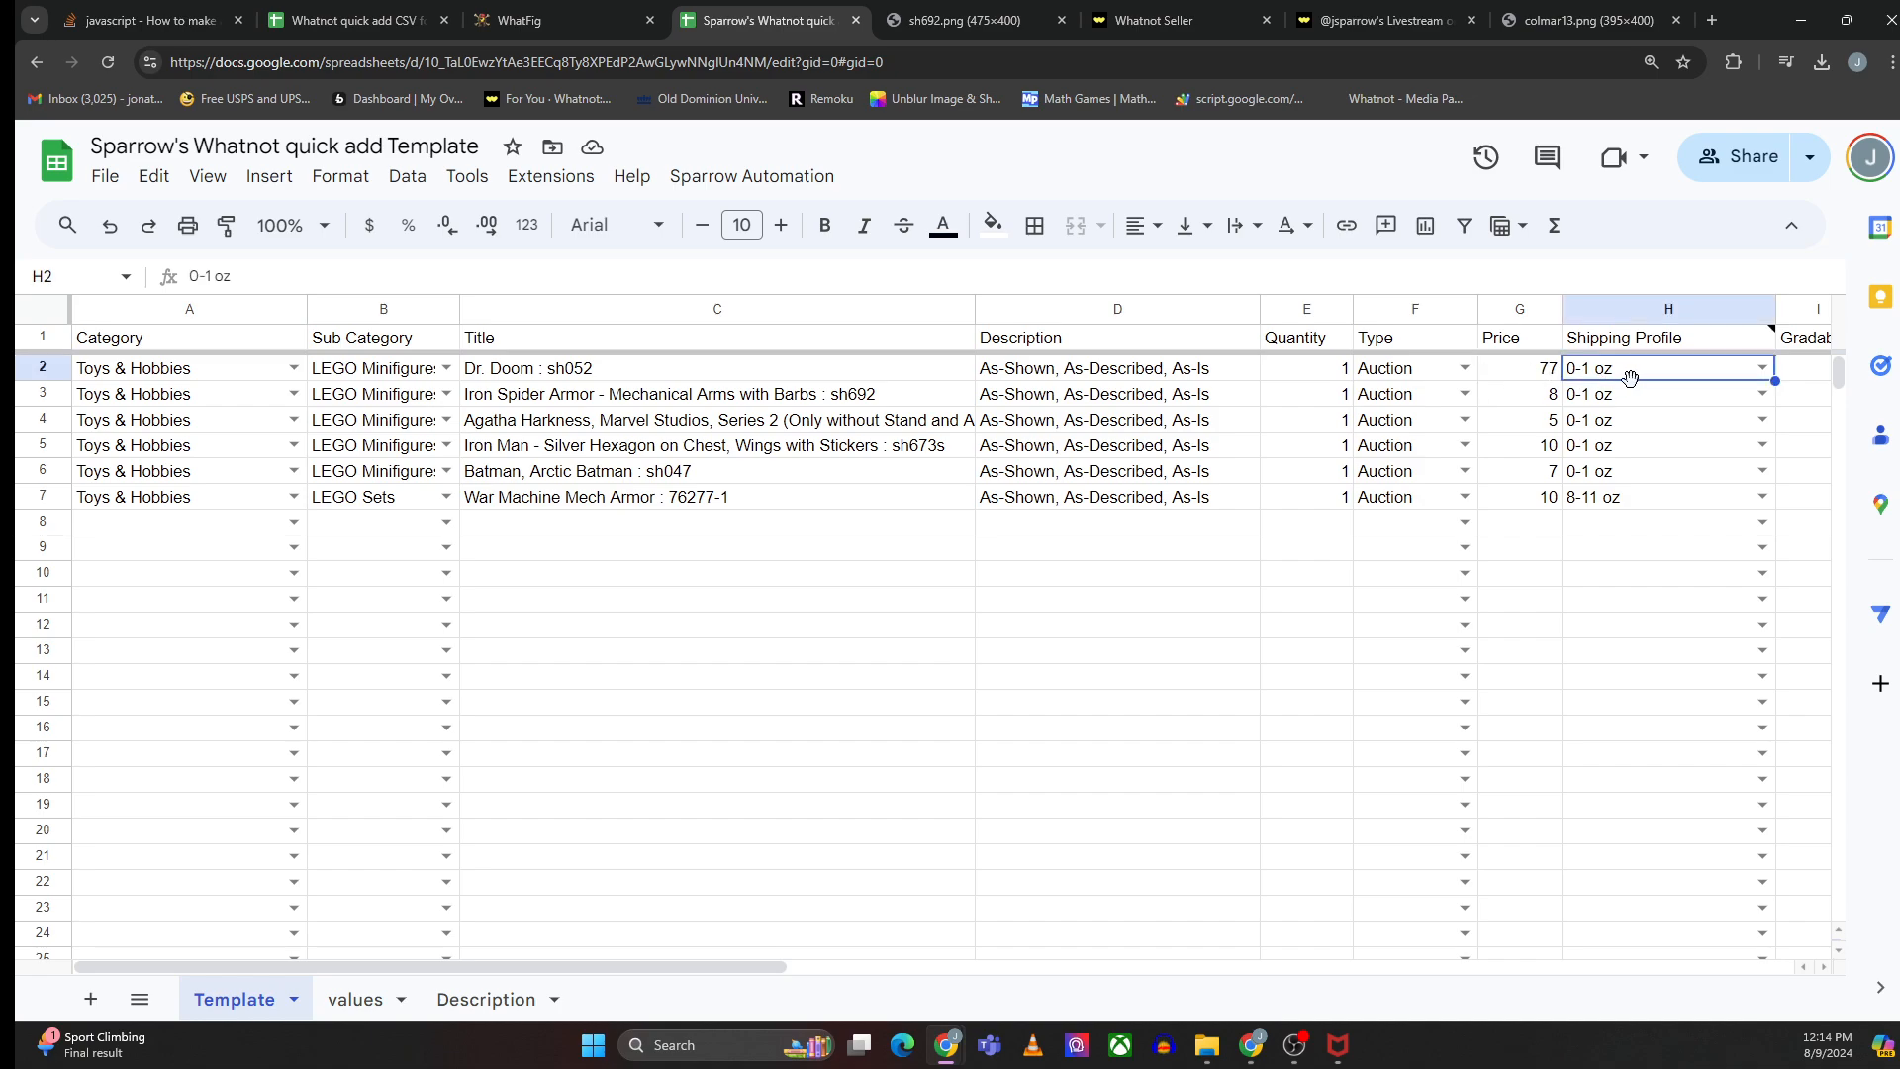
pyautogui.click(1634, 507)
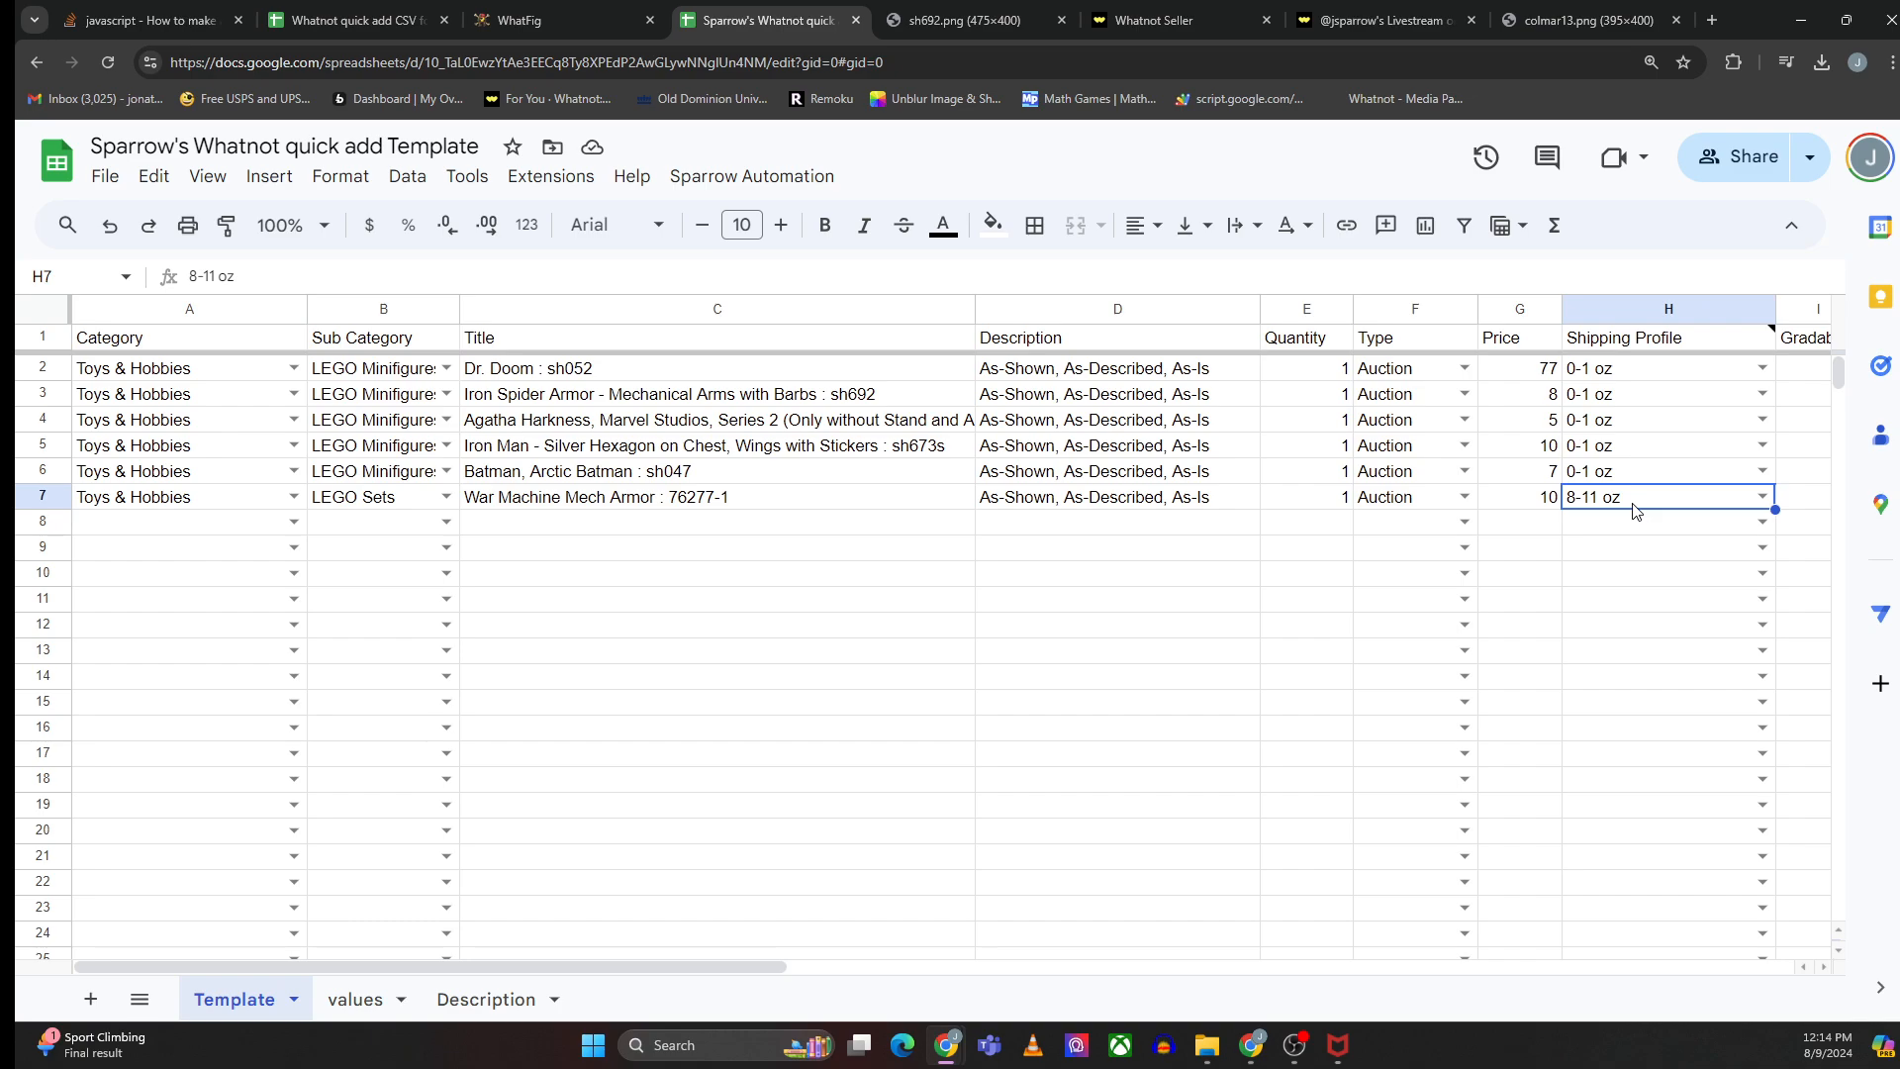
pyautogui.click(1764, 501)
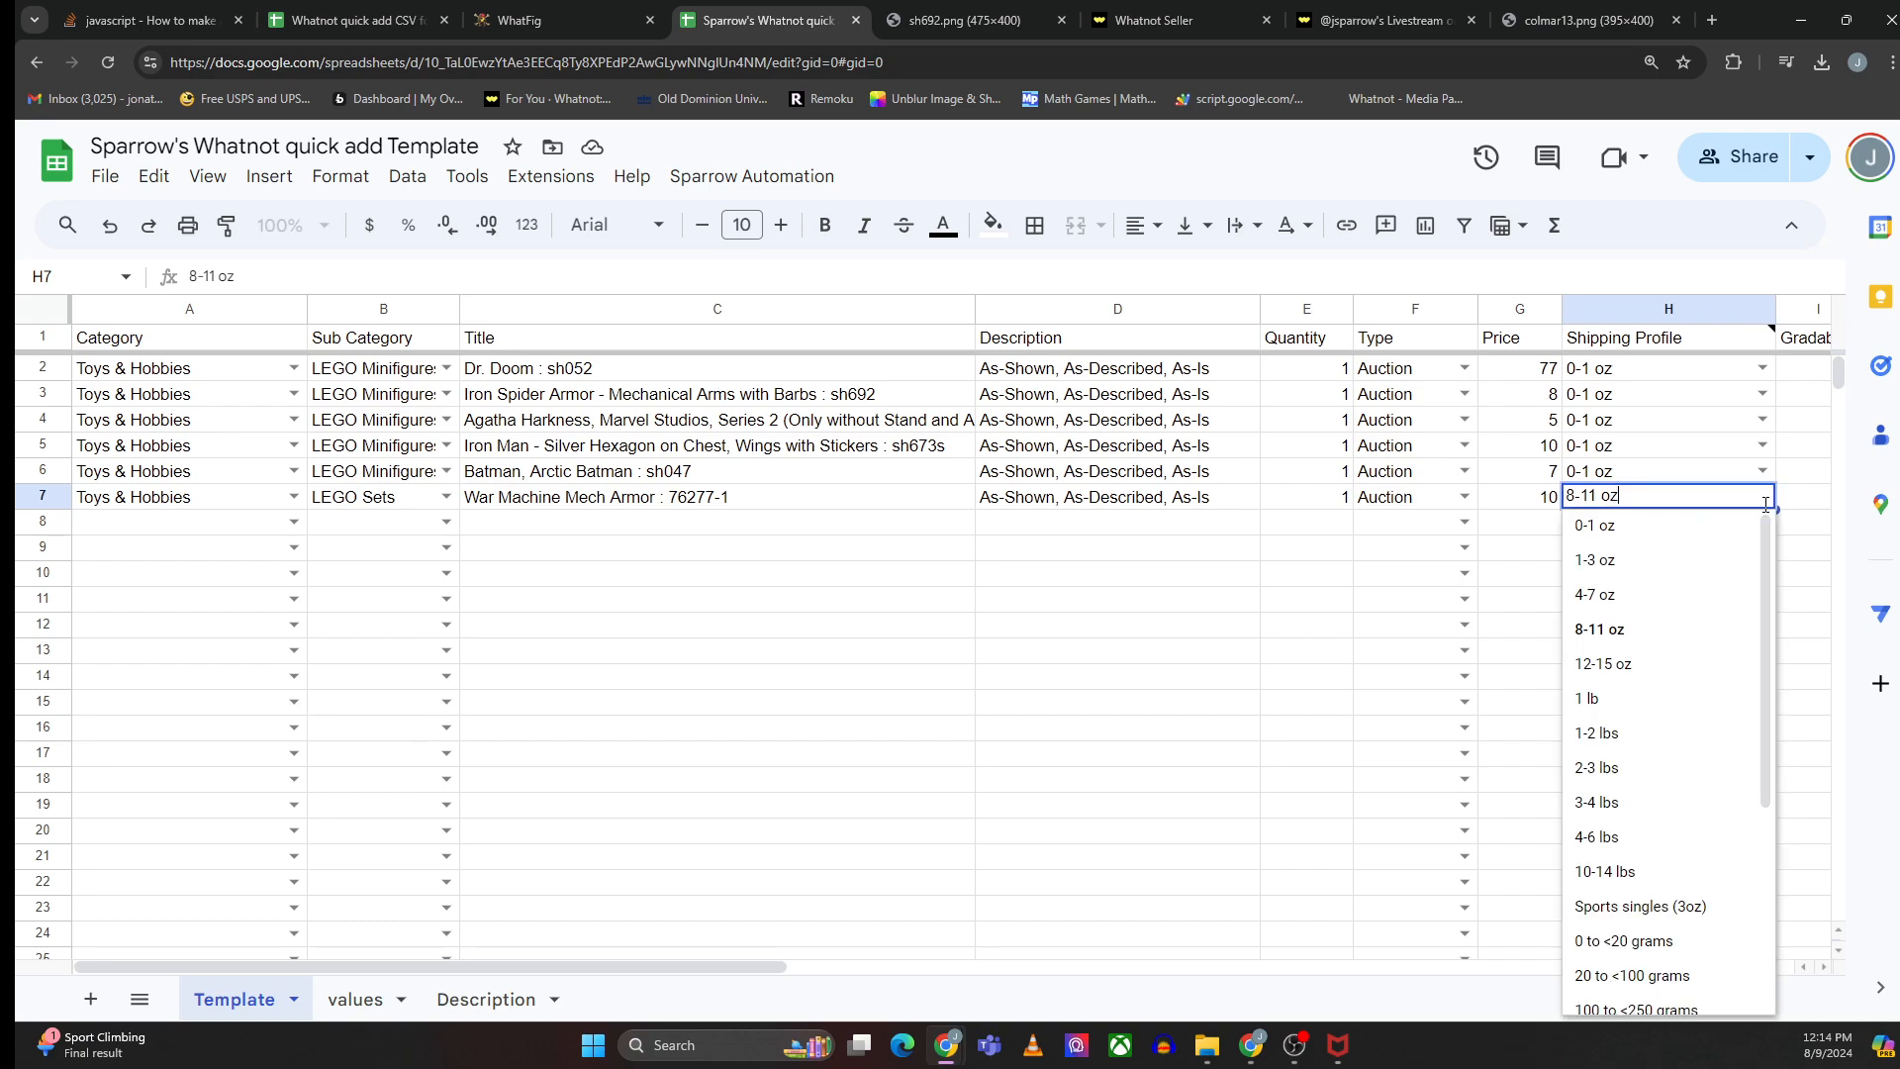
pyautogui.click(1612, 543)
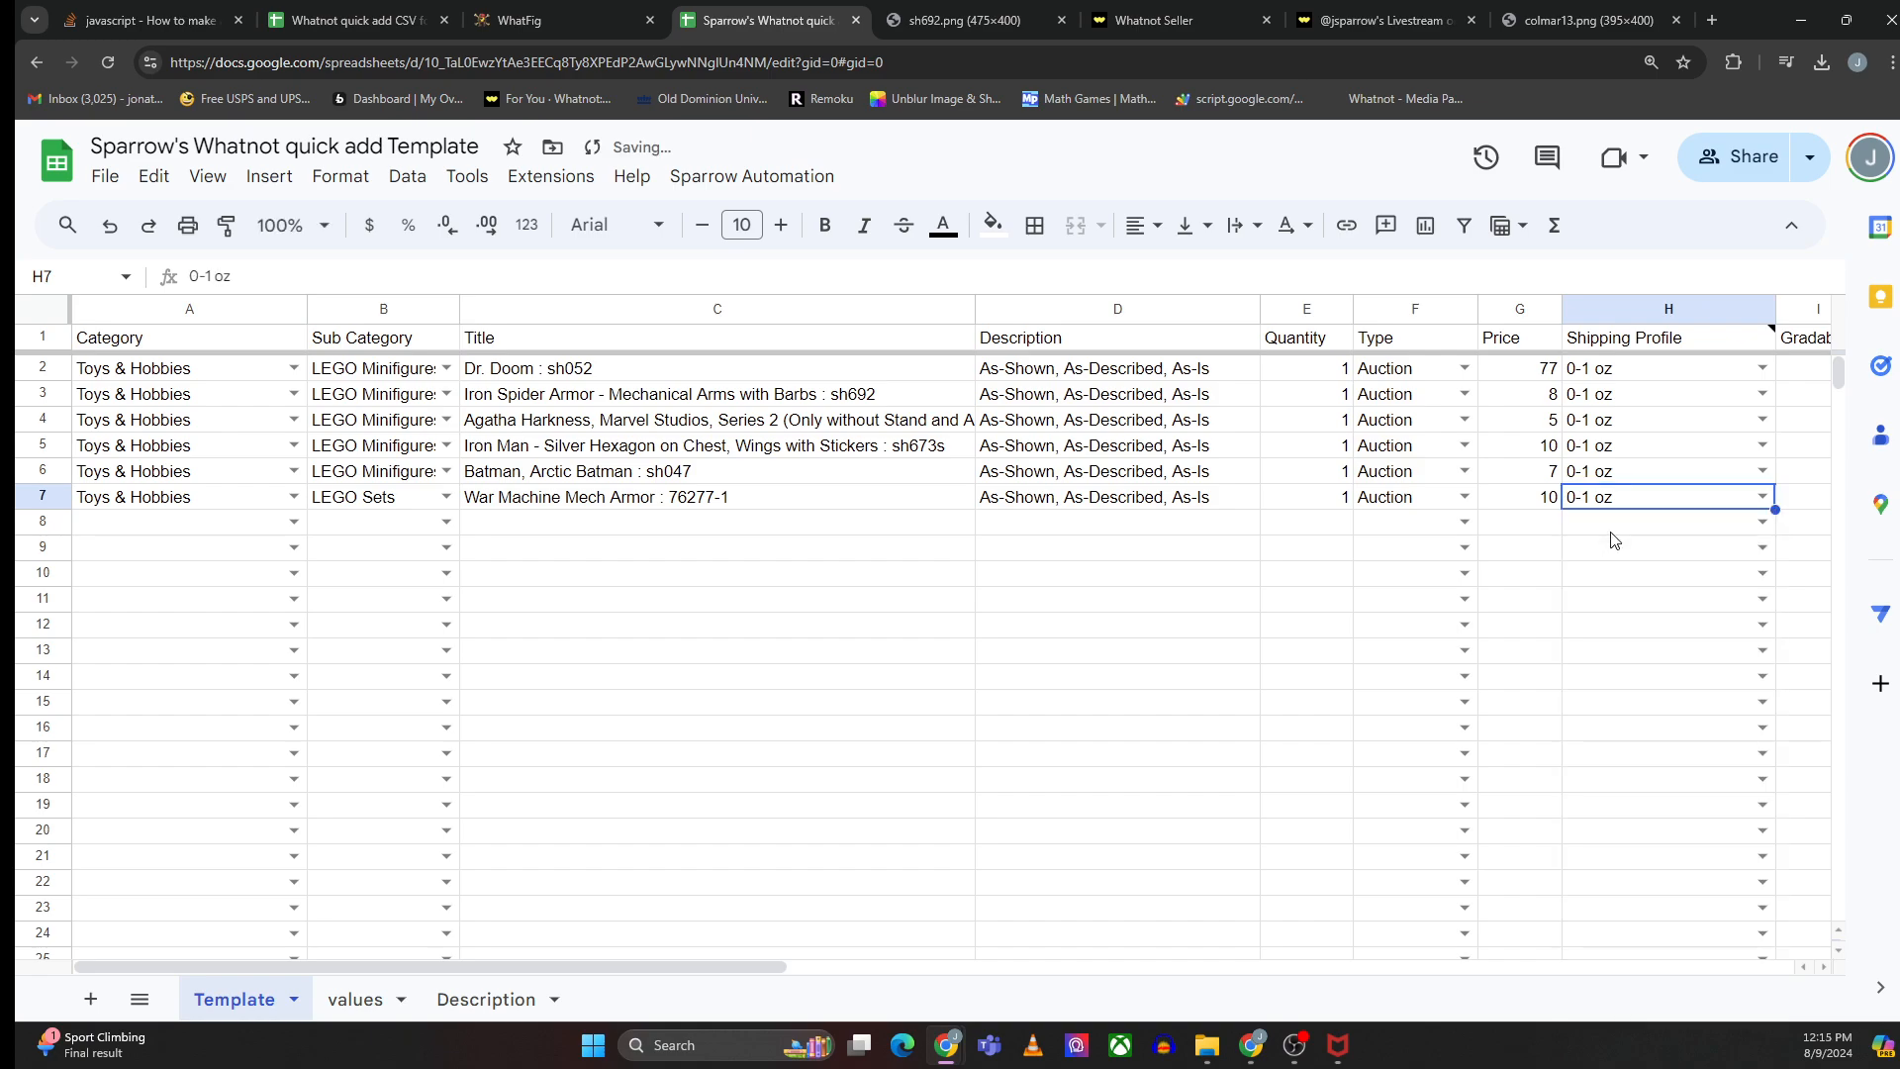
pyautogui.click(1270, 631)
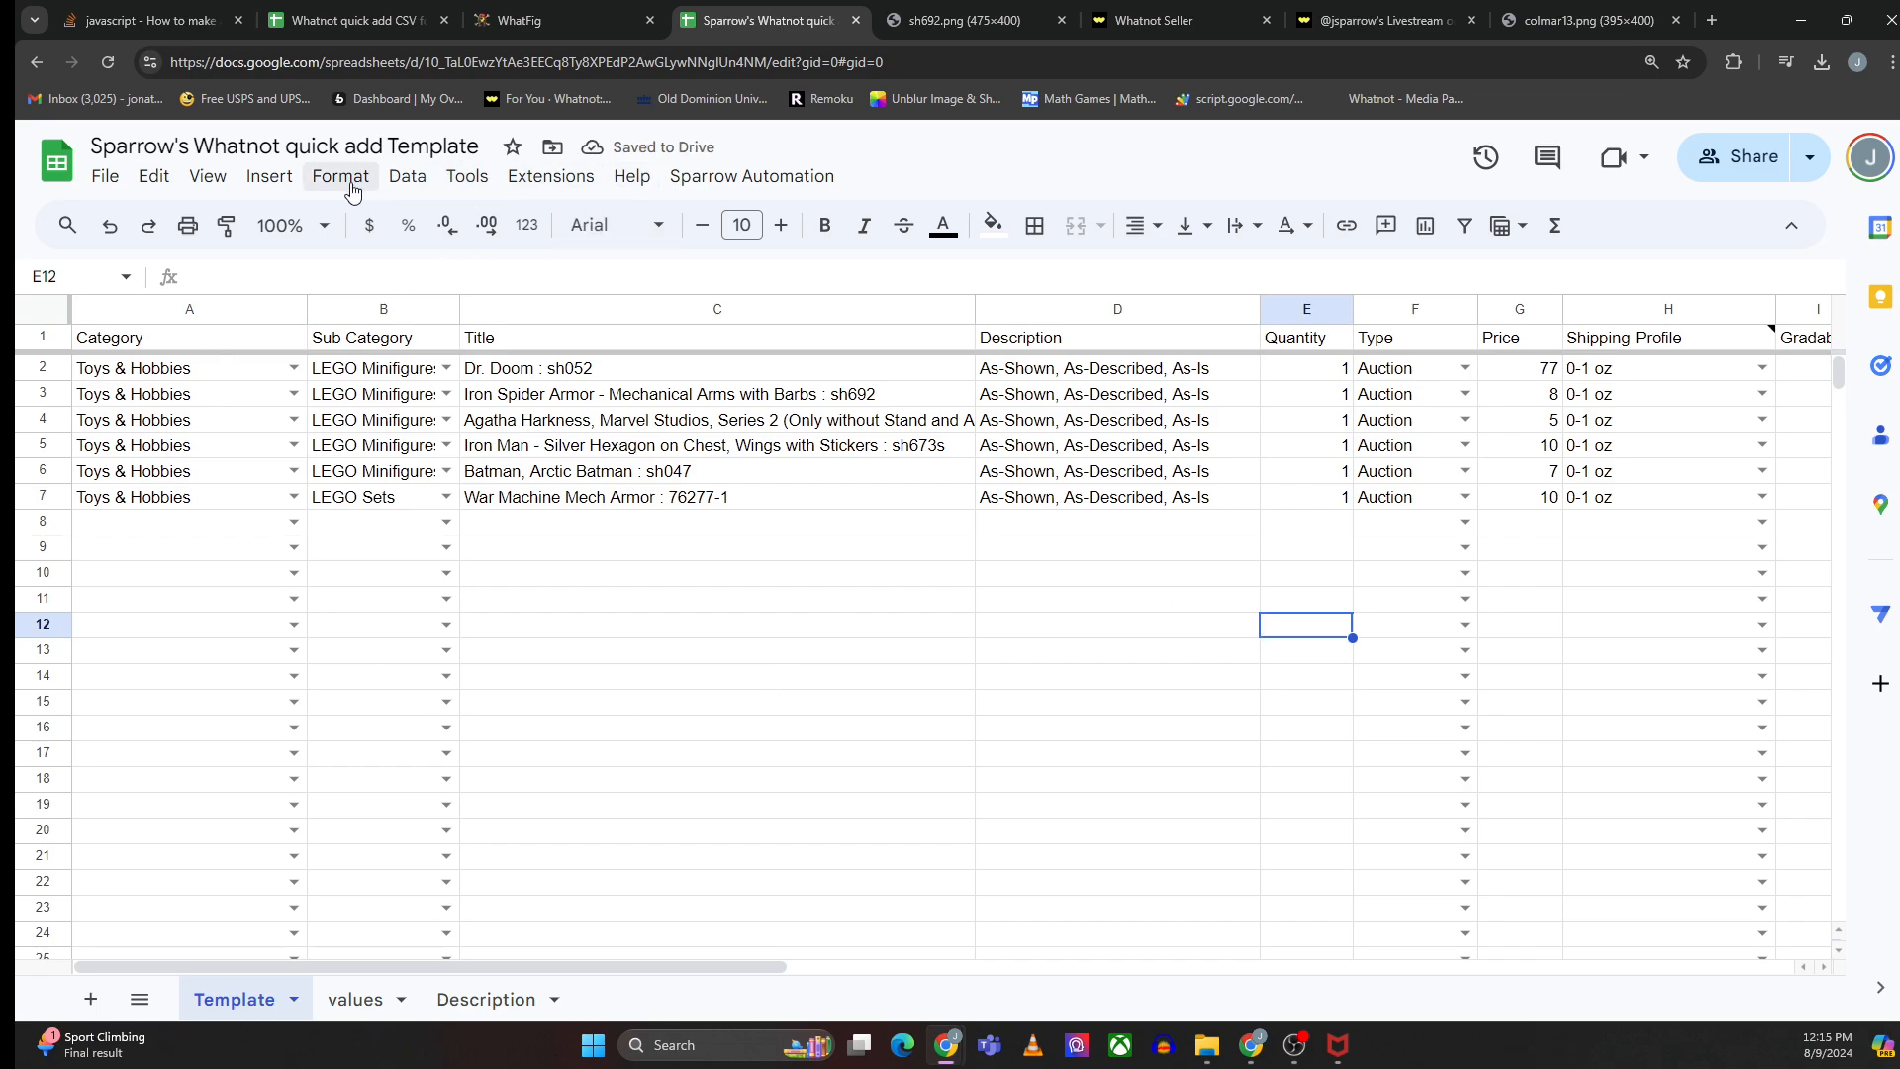
# - Download the filled sheet as a CSV using Sparrow Automation's Download Sheet
pyautogui.click(104, 179)
pyautogui.click(106, 181)
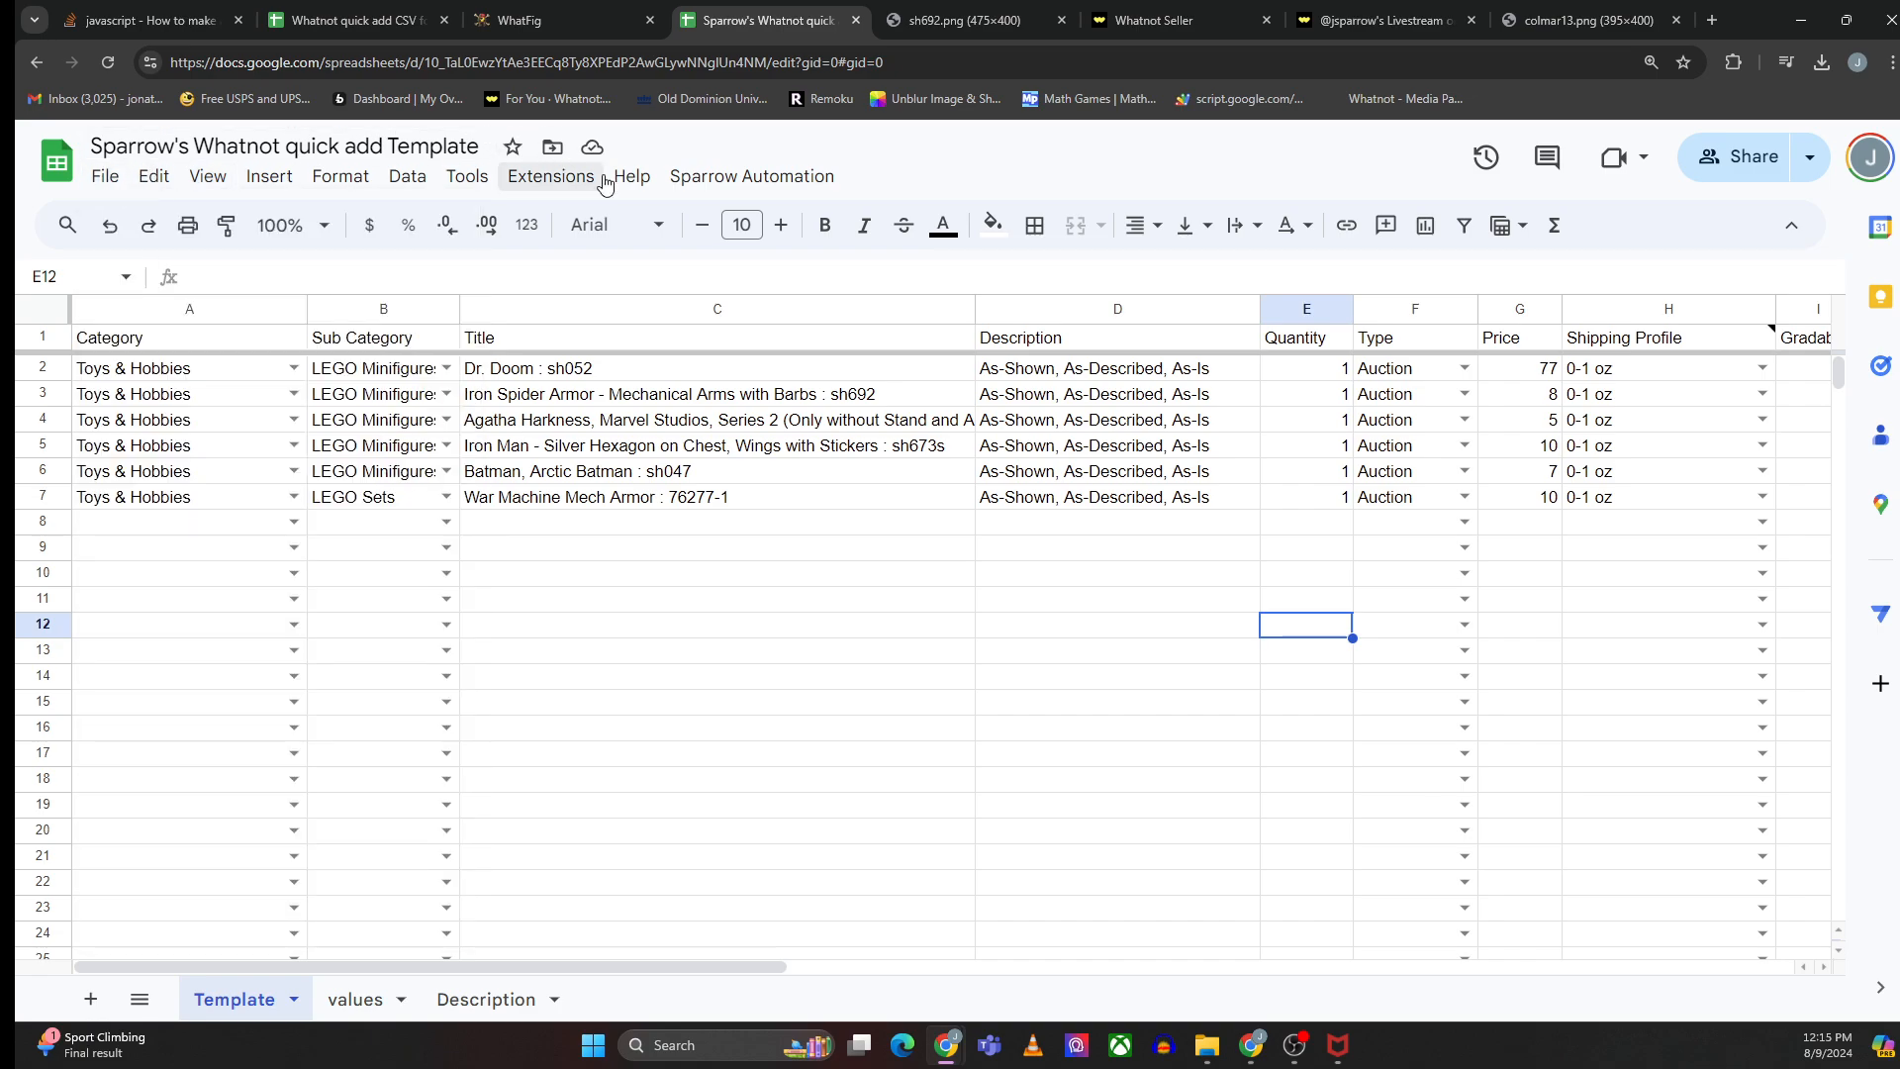
pyautogui.click(729, 179)
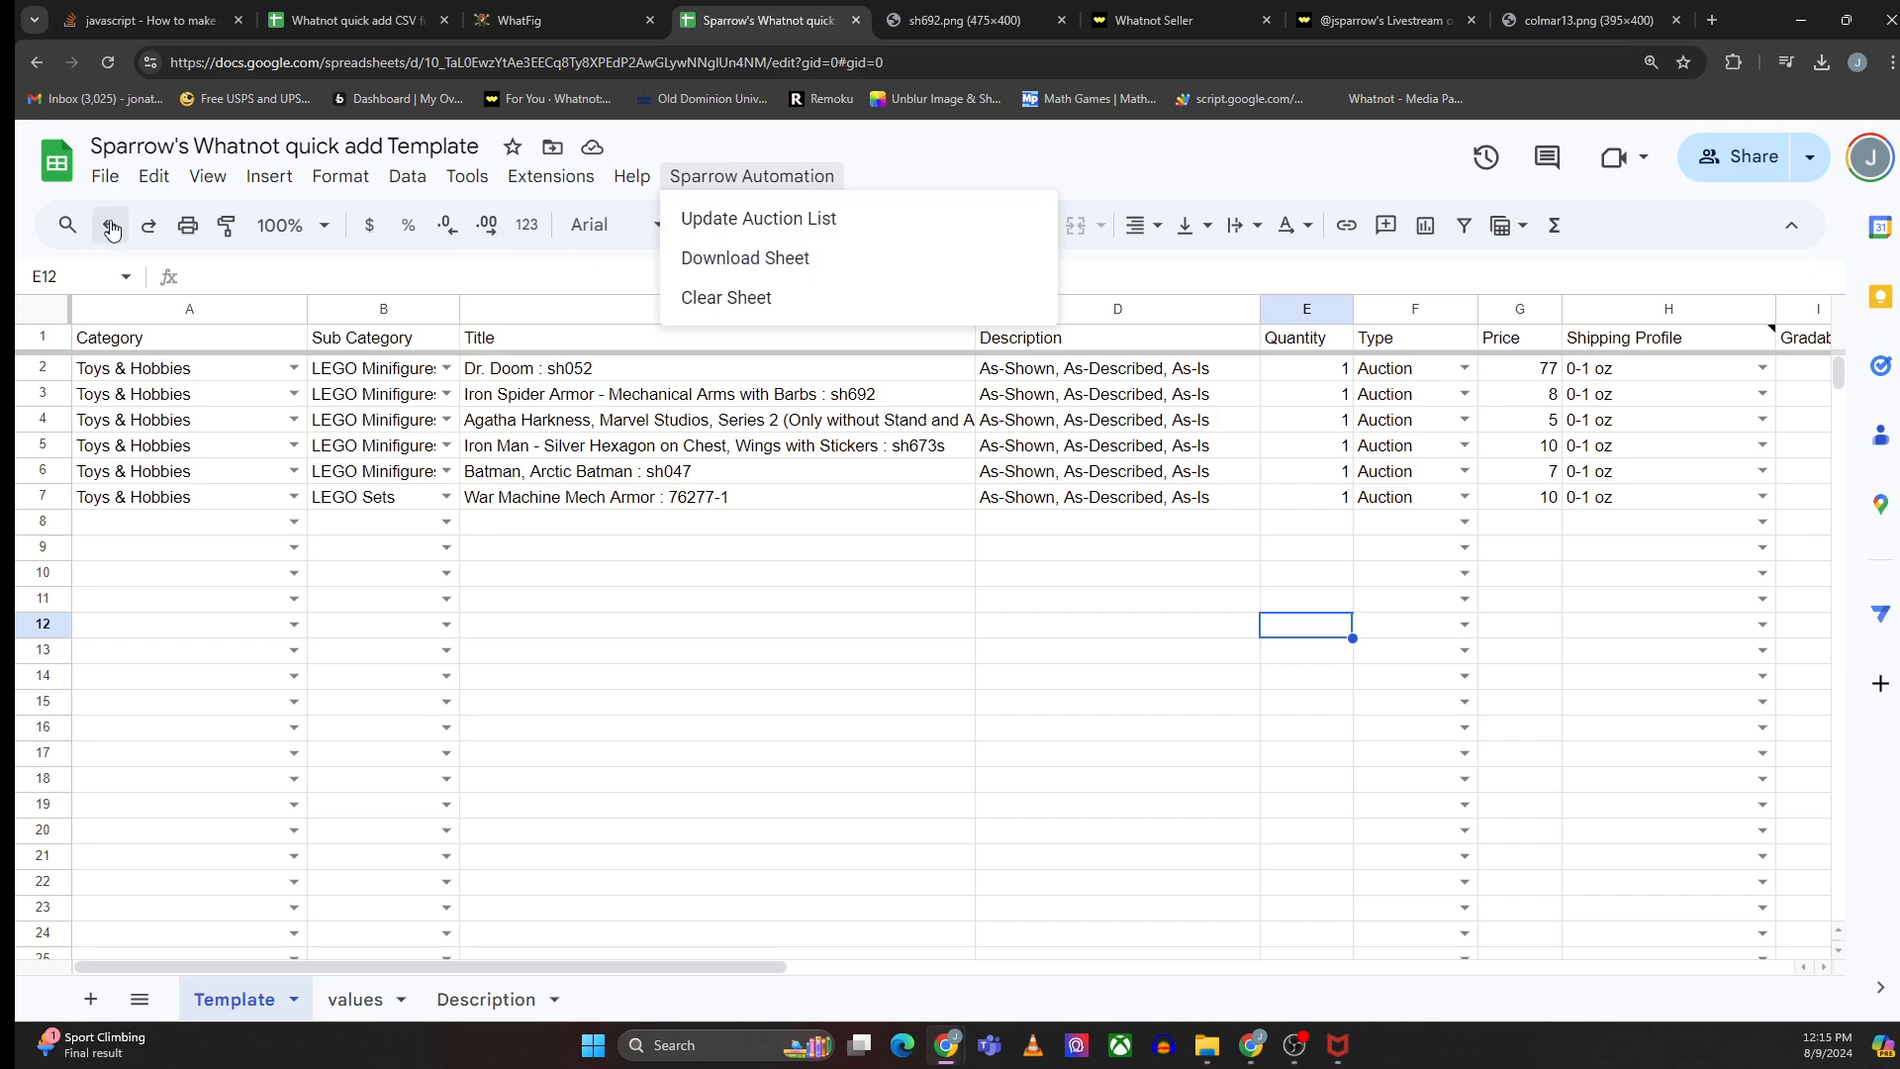
pyautogui.moveTo(806, 182)
pyautogui.click(754, 261)
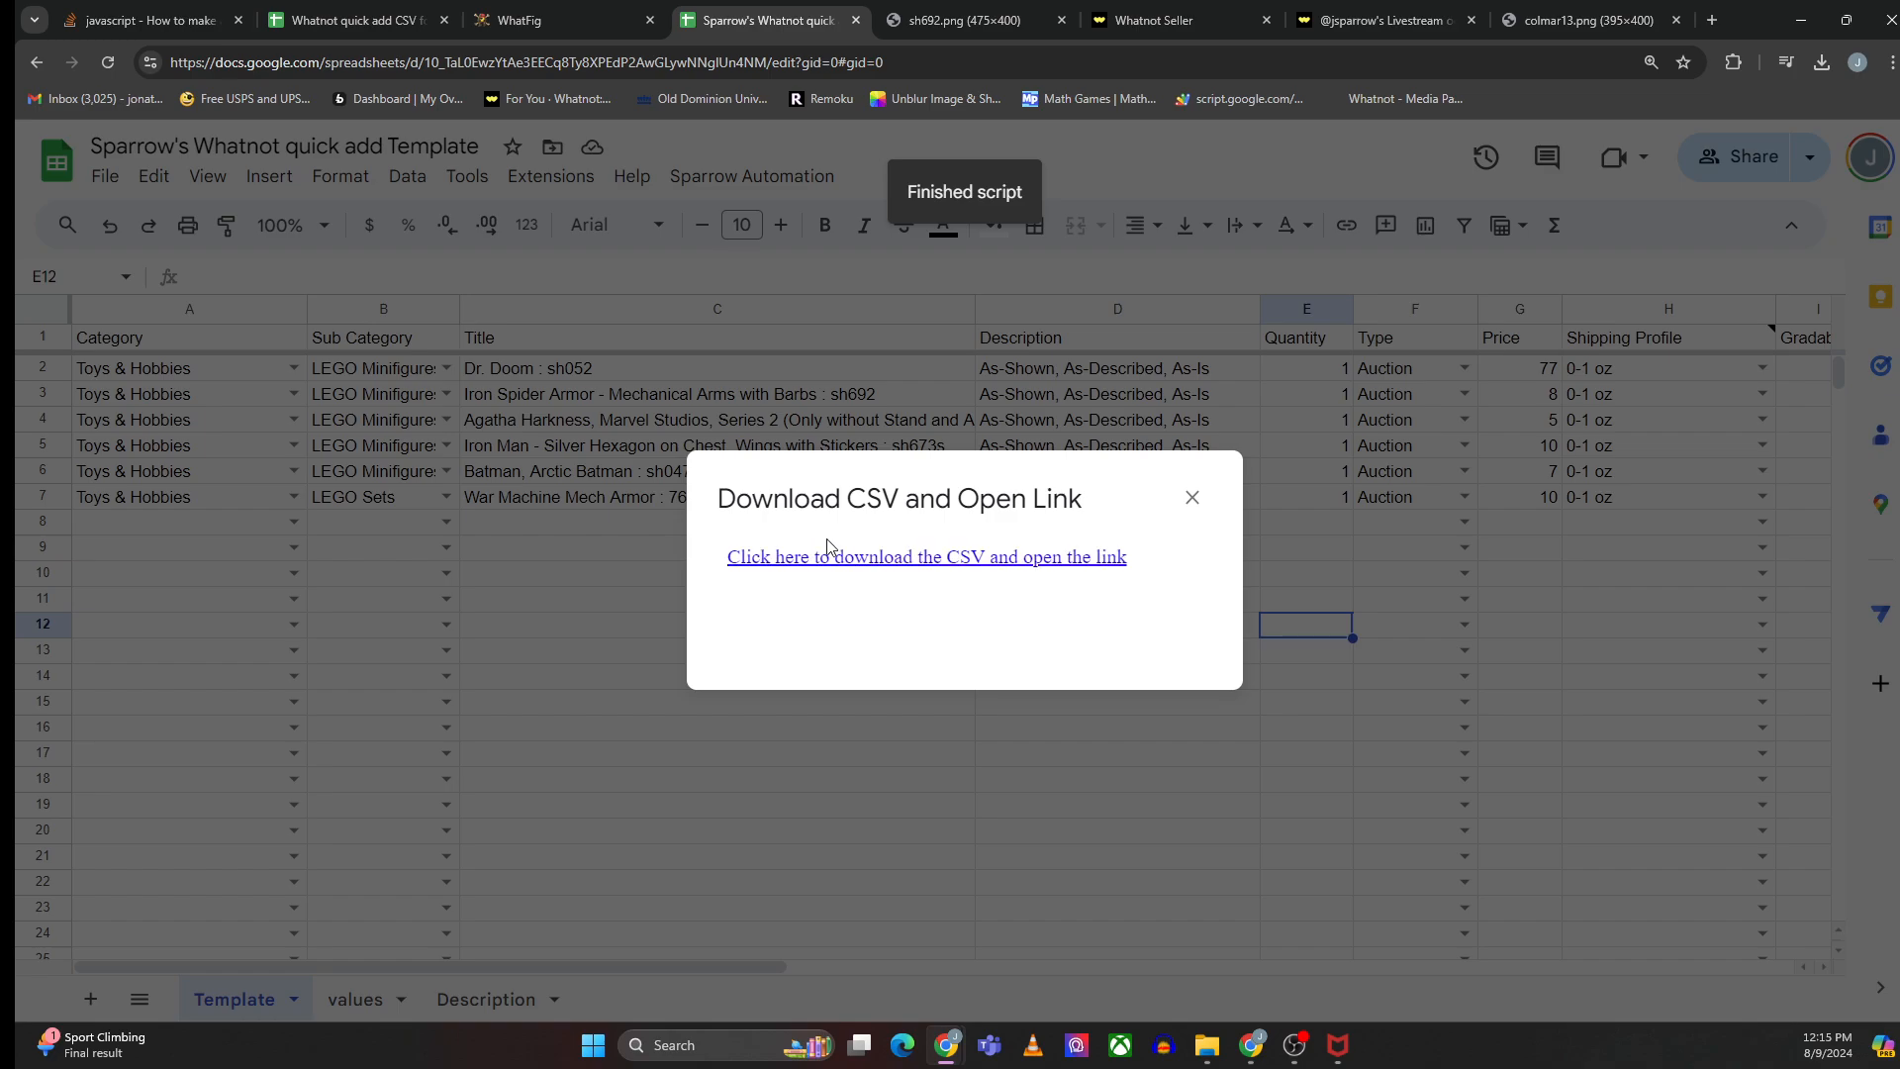
pyautogui.click(859, 560)
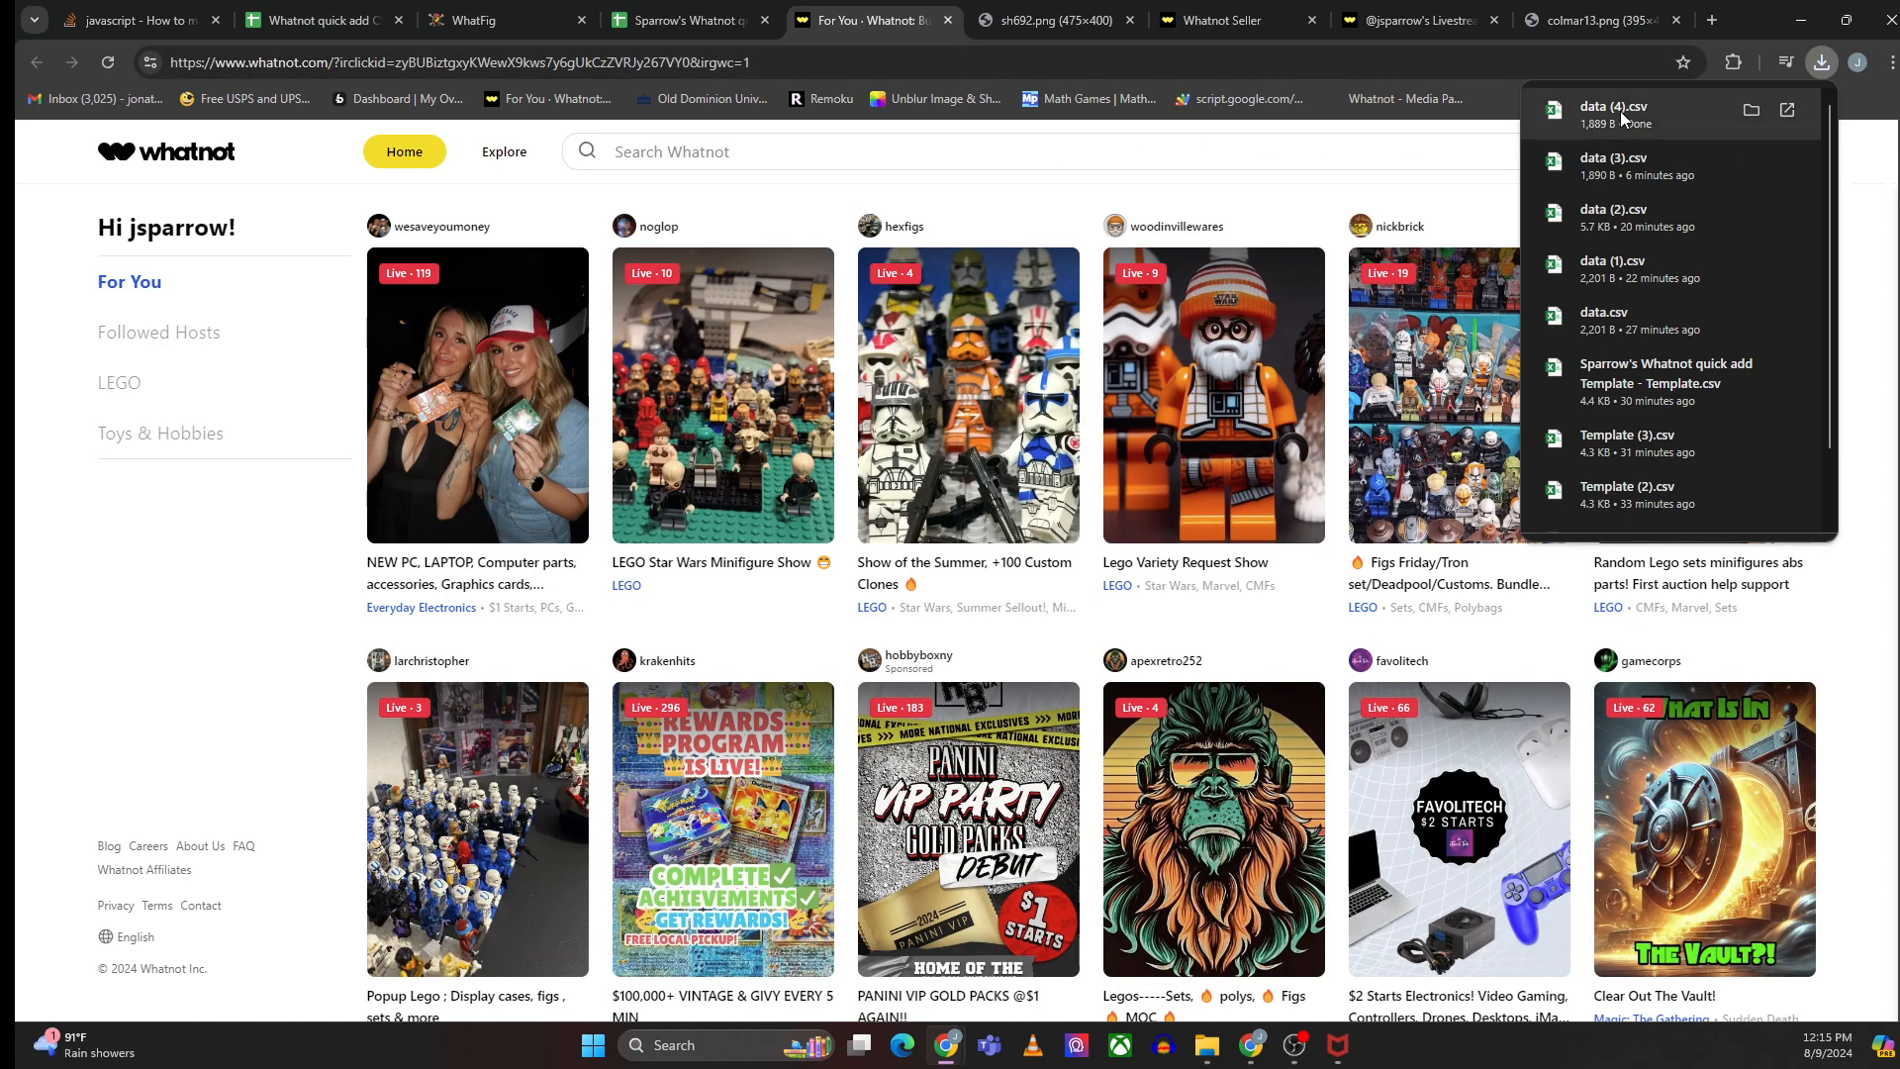
# - Open the Superheroes and Jsparrow Fun show from the seller's Shows page
pyautogui.click(1872, 141)
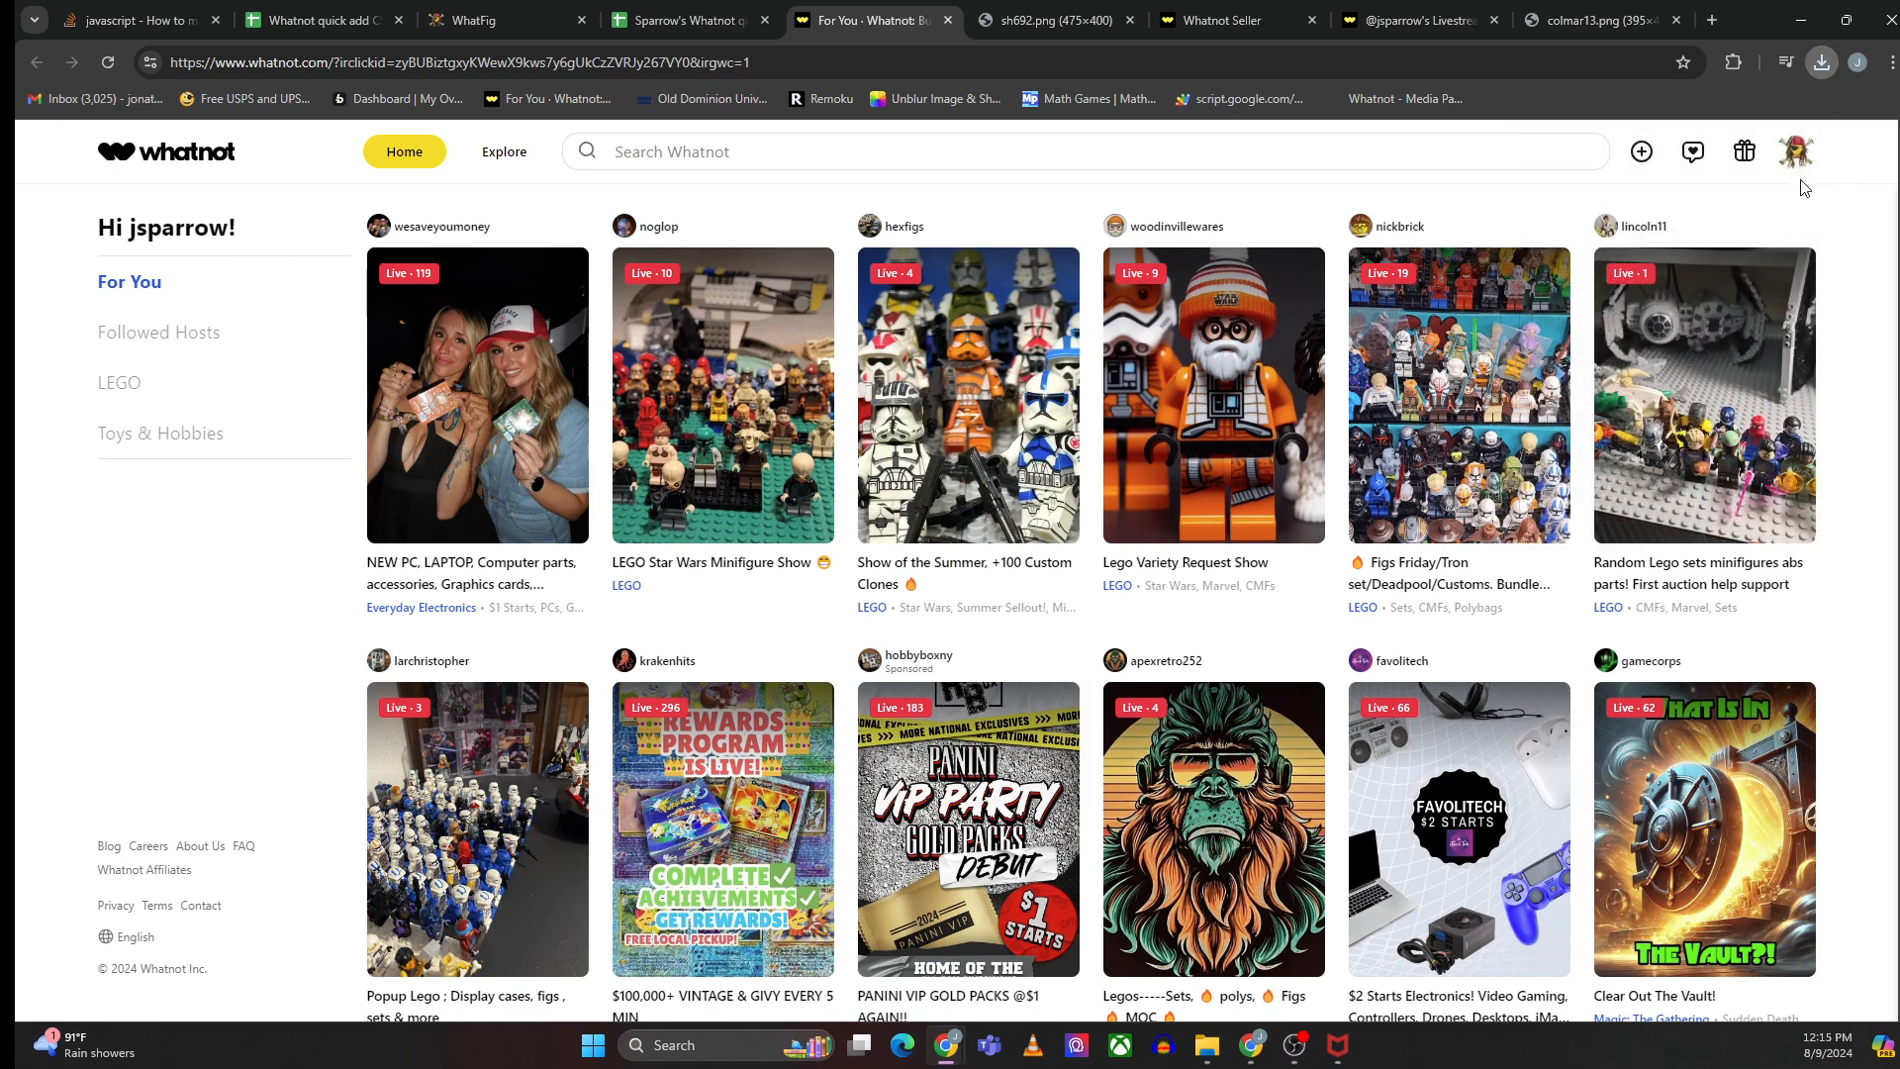
pyautogui.click(1799, 152)
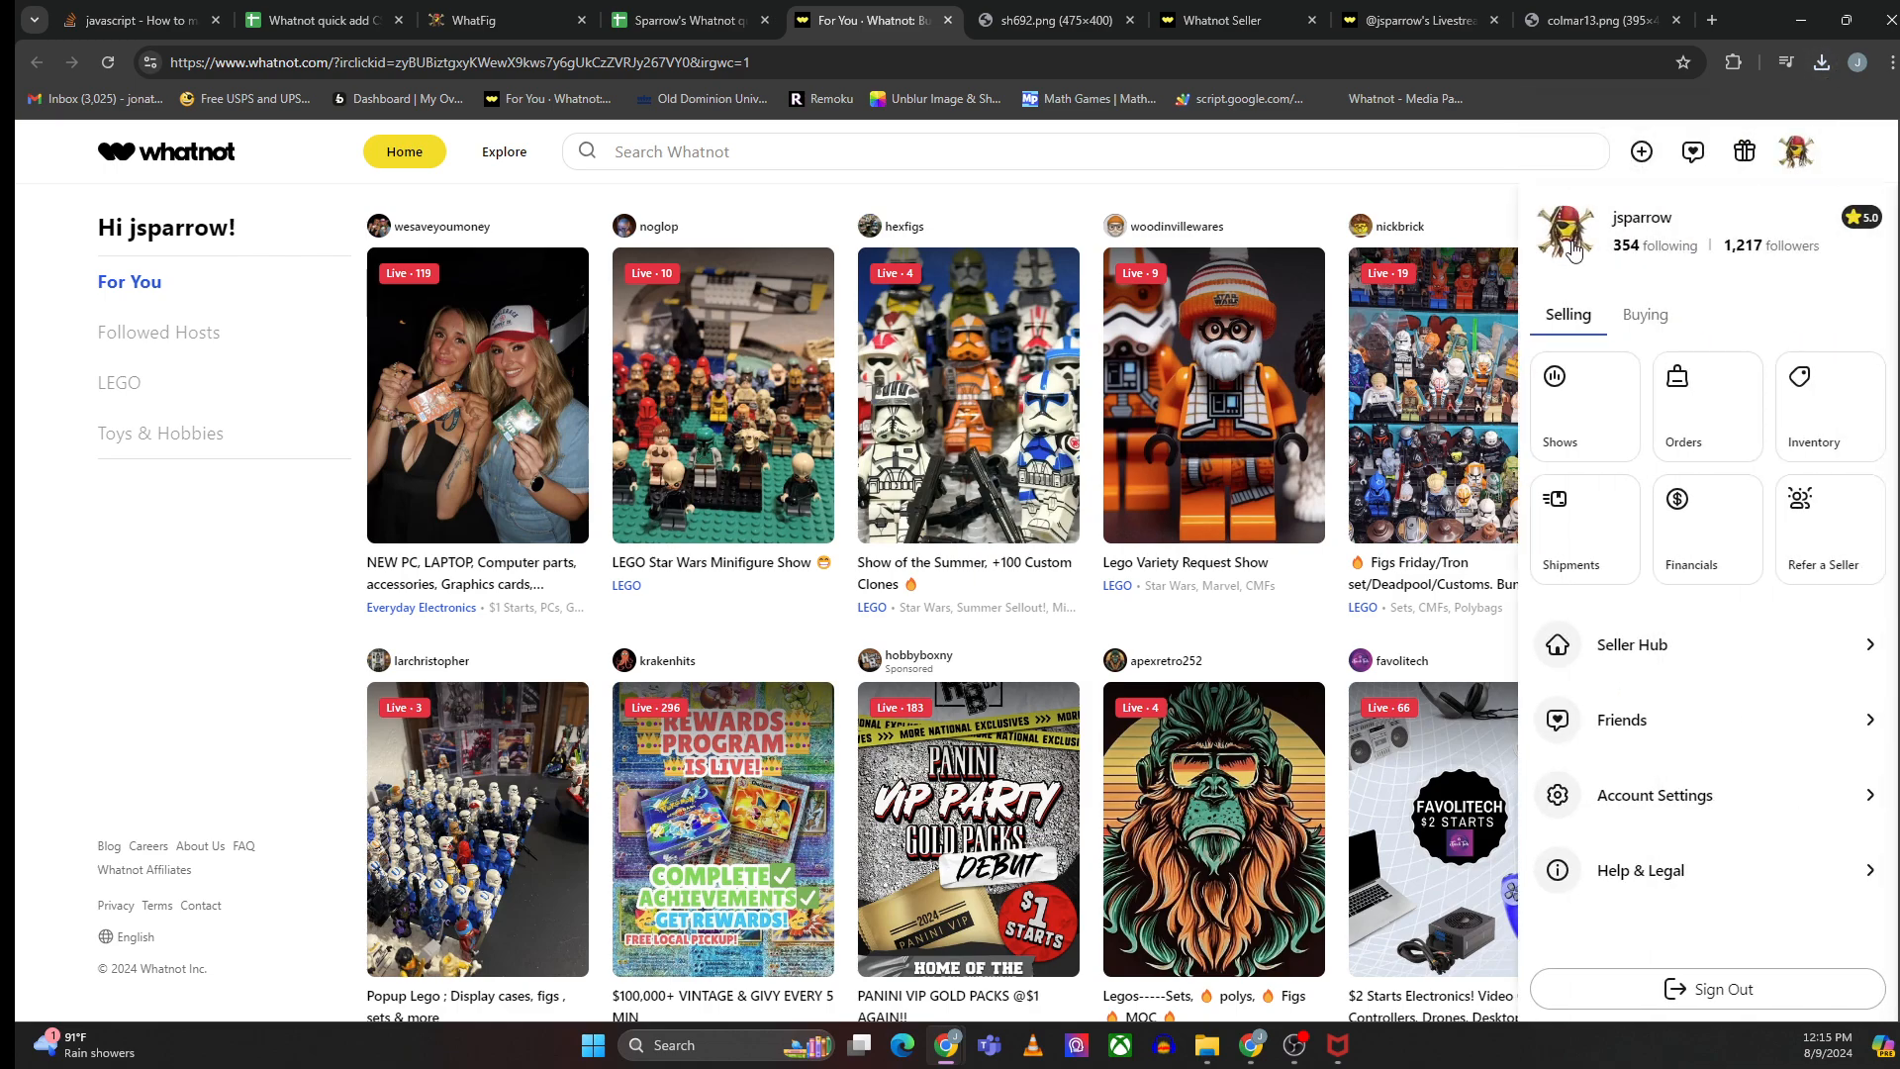
pyautogui.click(1578, 420)
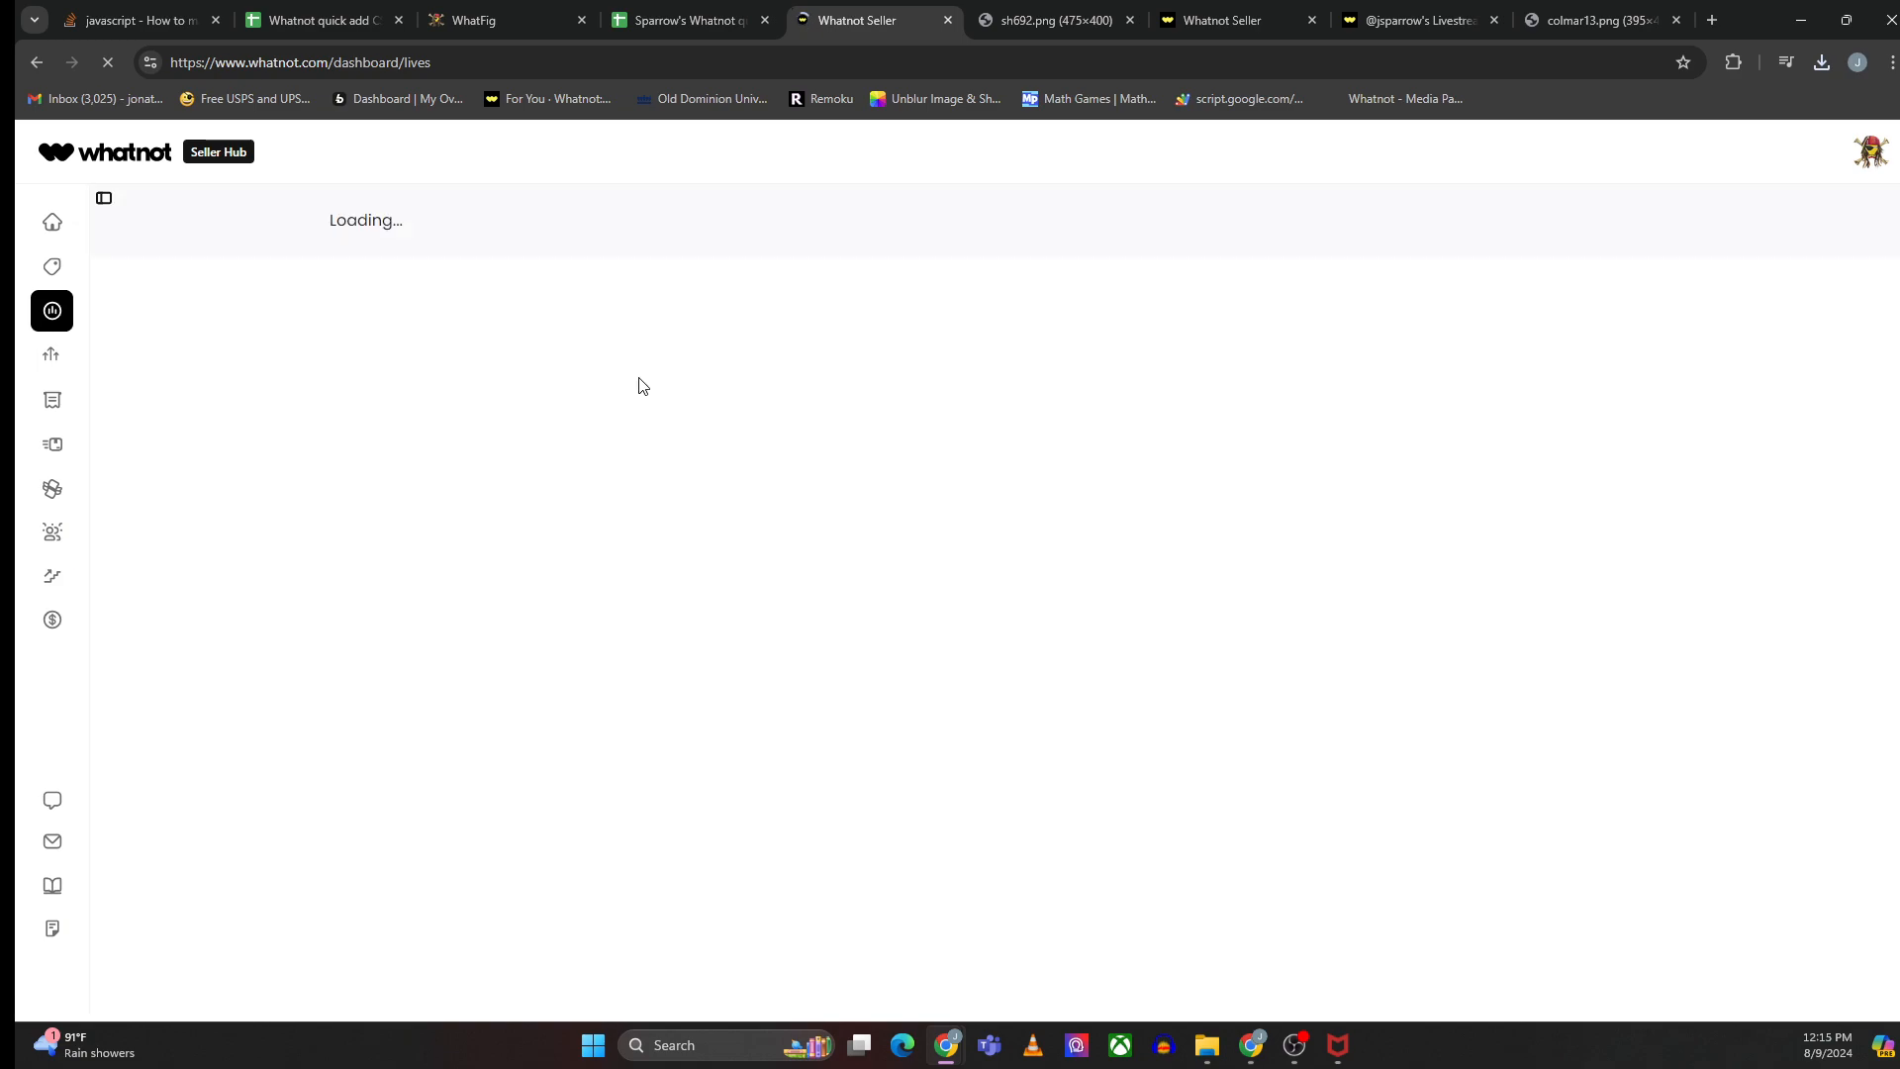
pyautogui.click(402, 344)
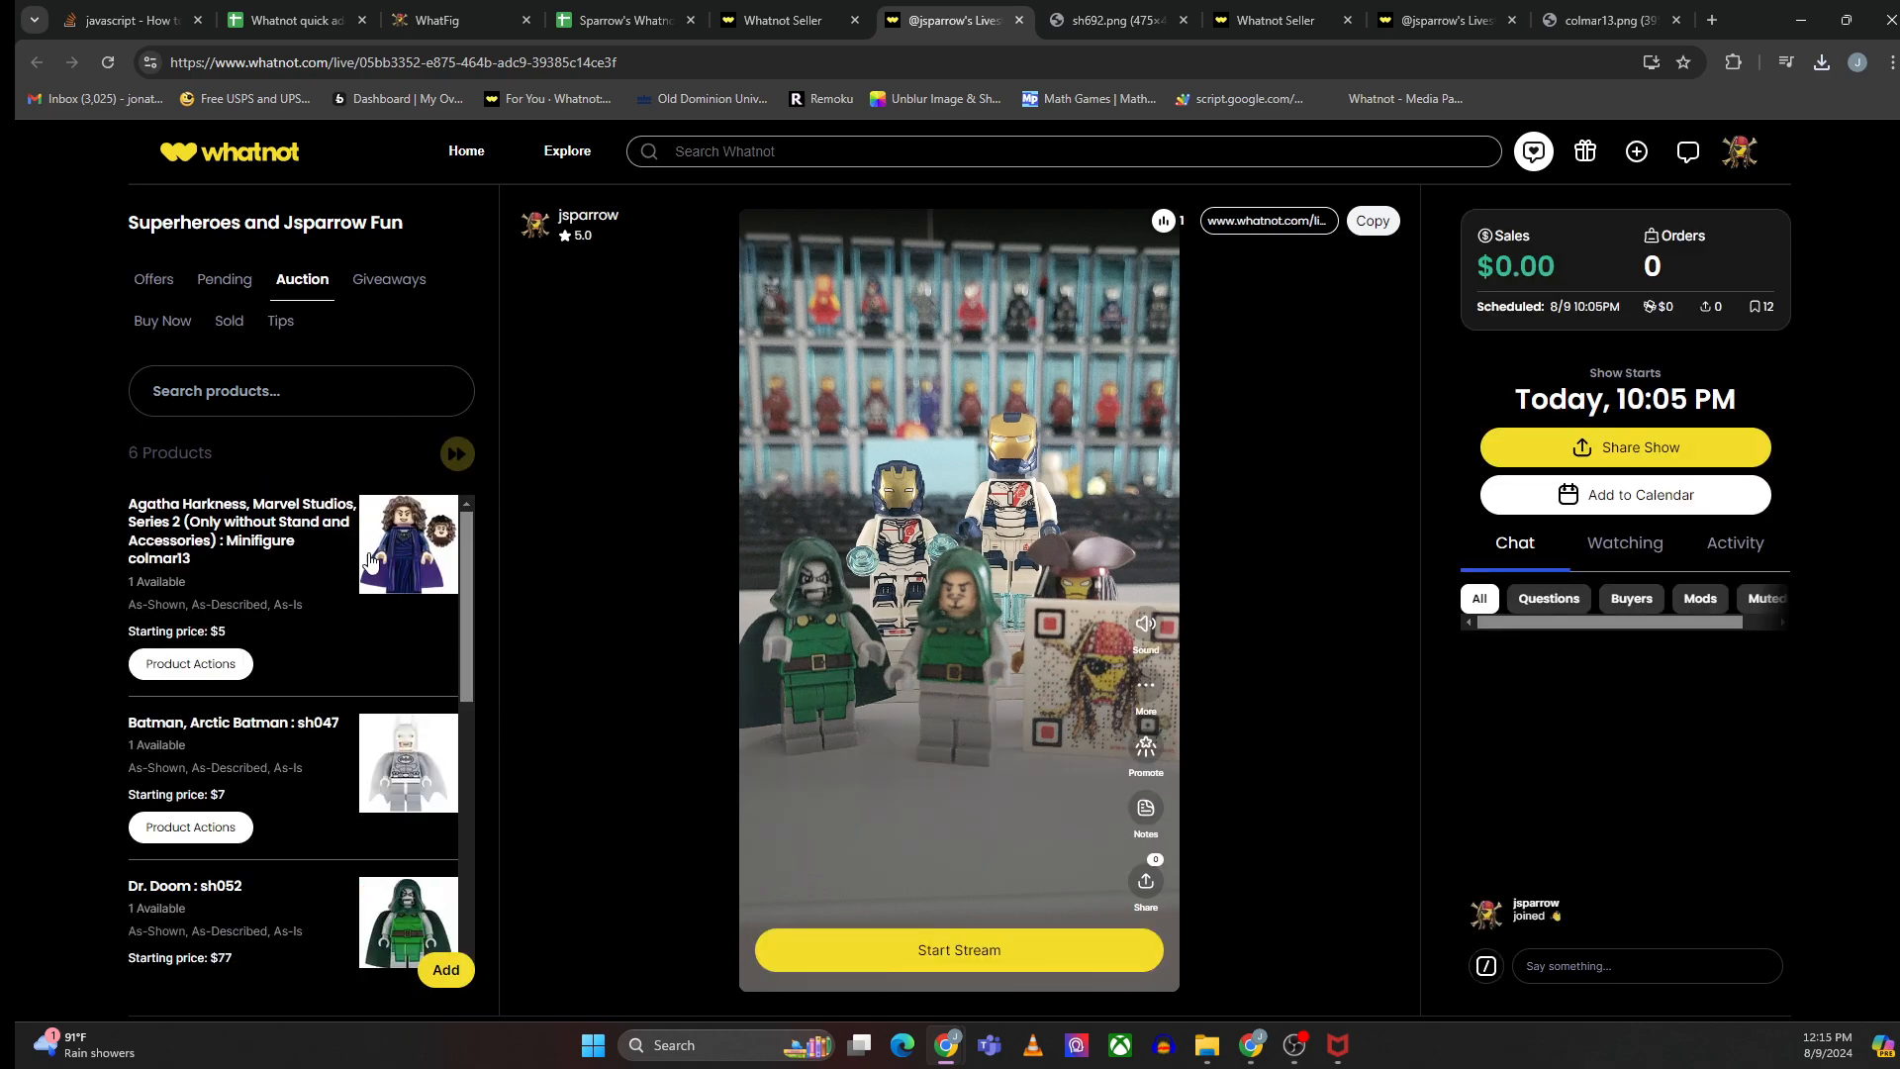
pyautogui.click(443, 975)
pyautogui.click(843, 882)
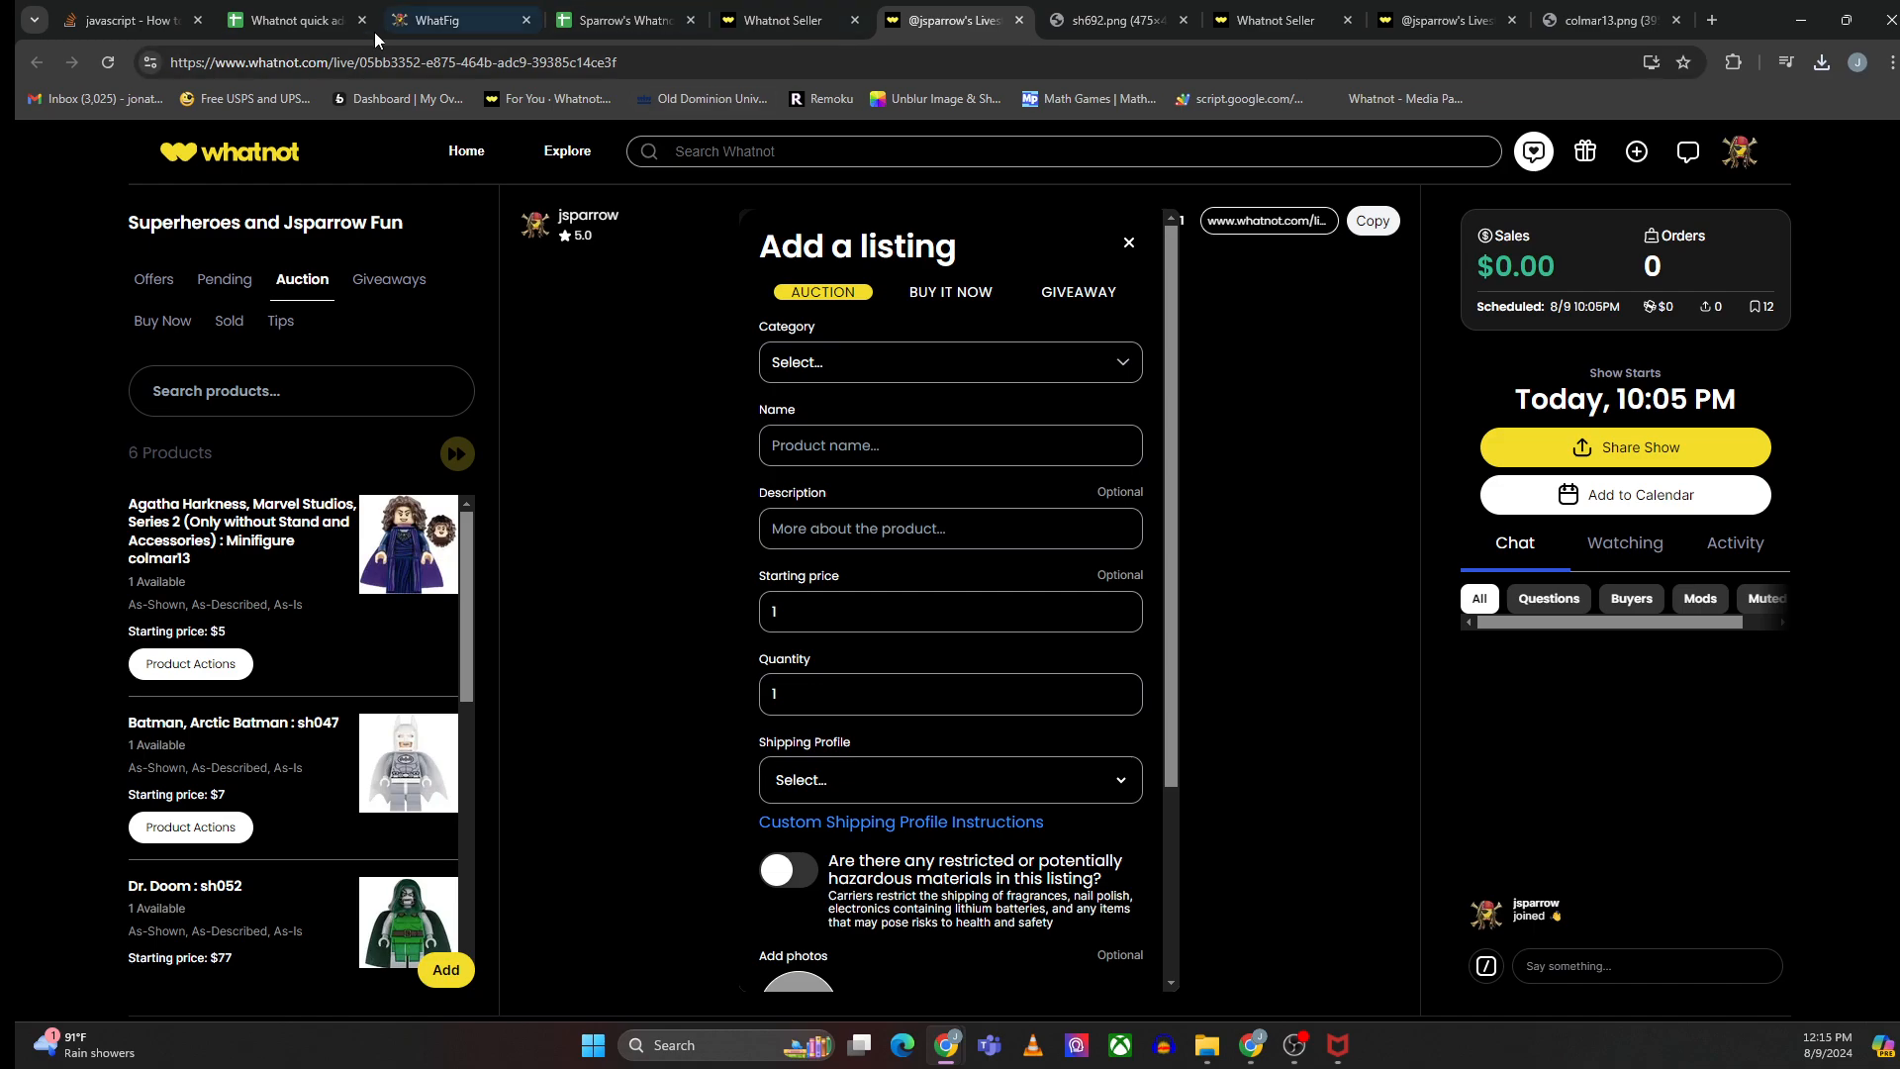
pyautogui.scroll(-6, 869, 669)
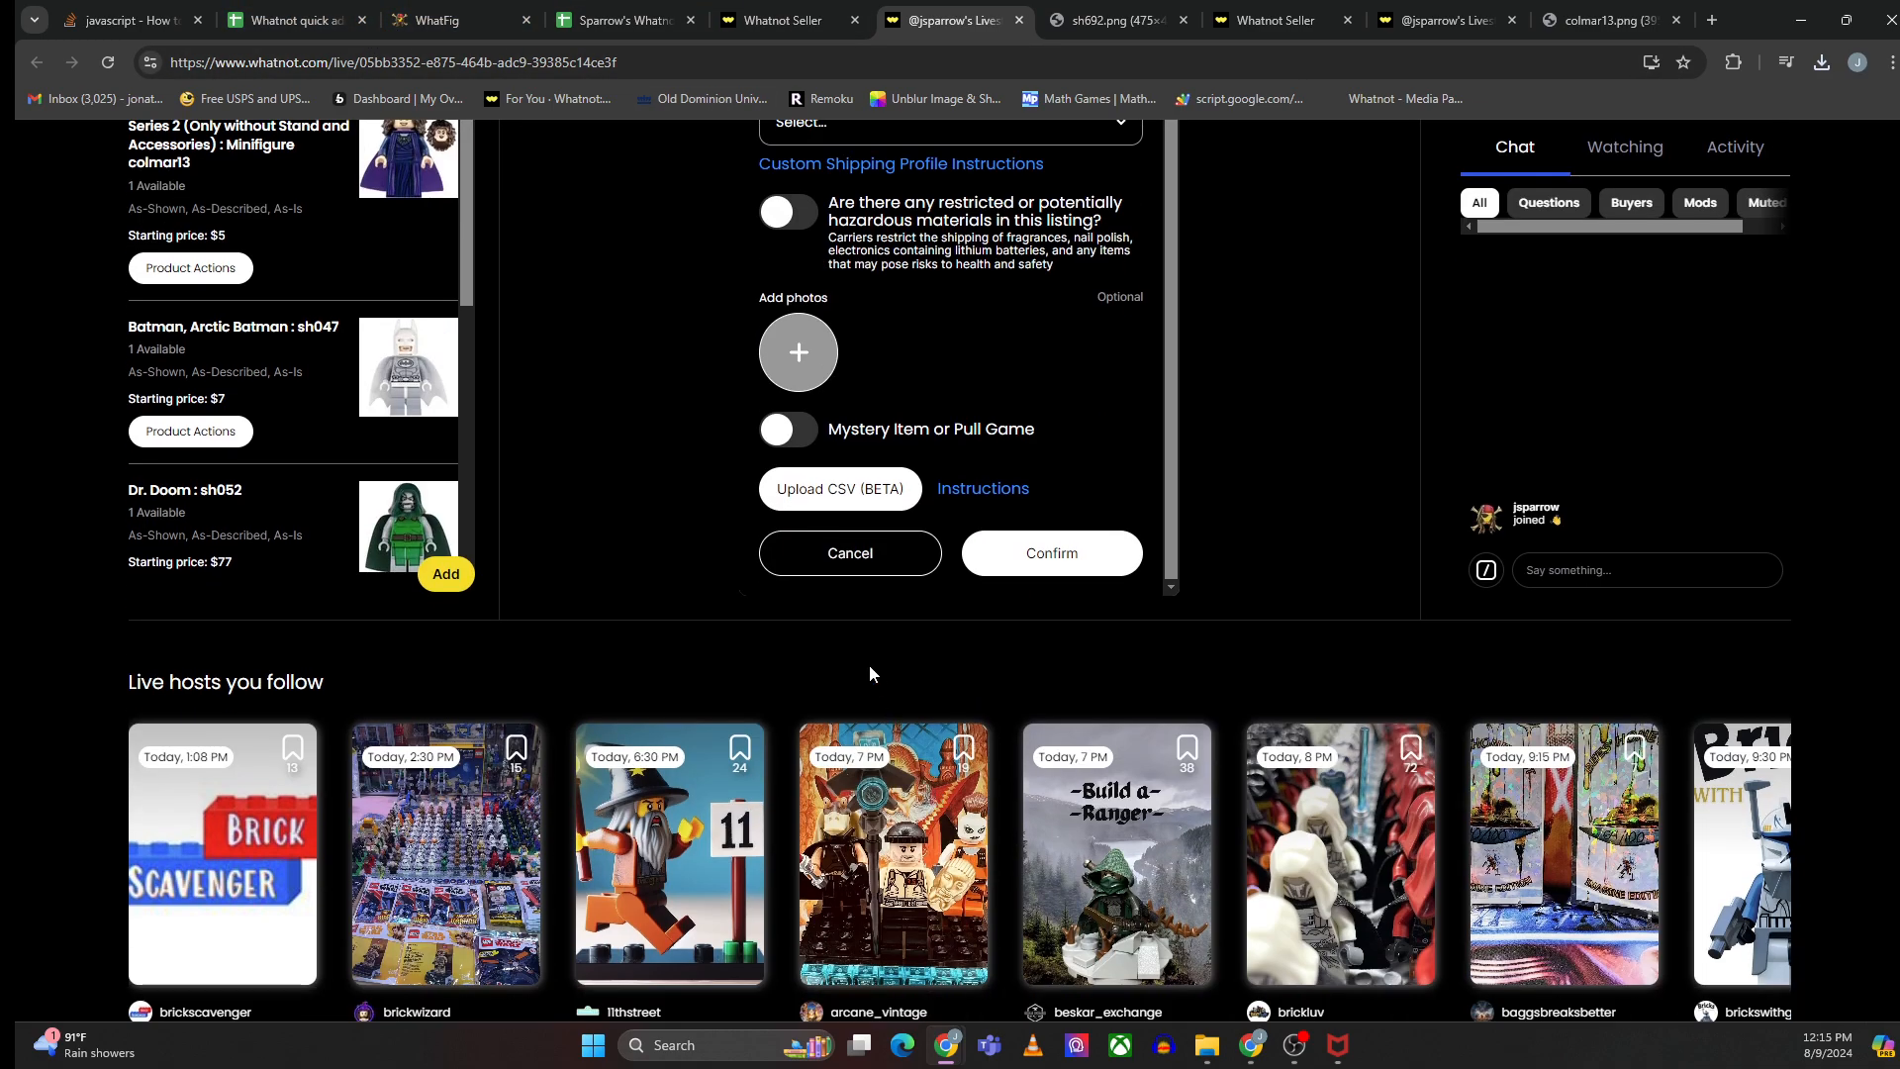
pyautogui.click(839, 488)
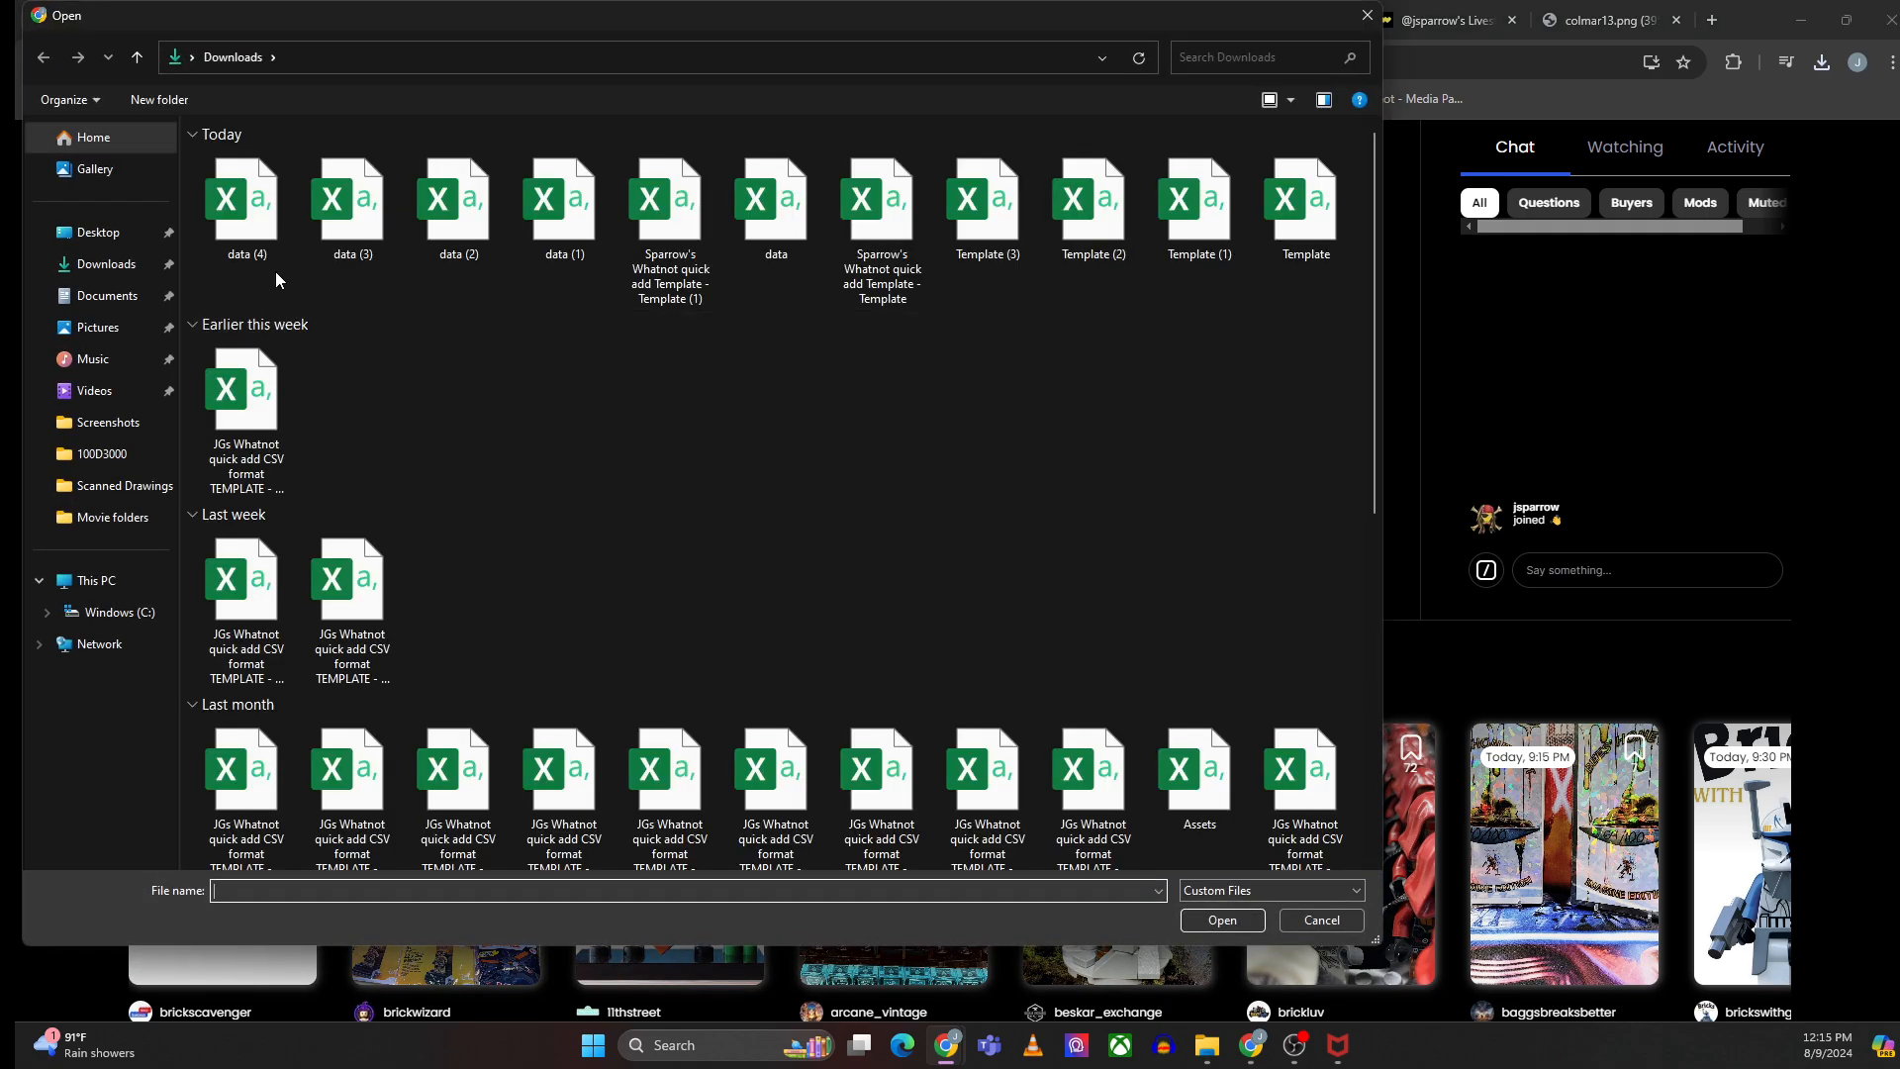
pyautogui.click(250, 210)
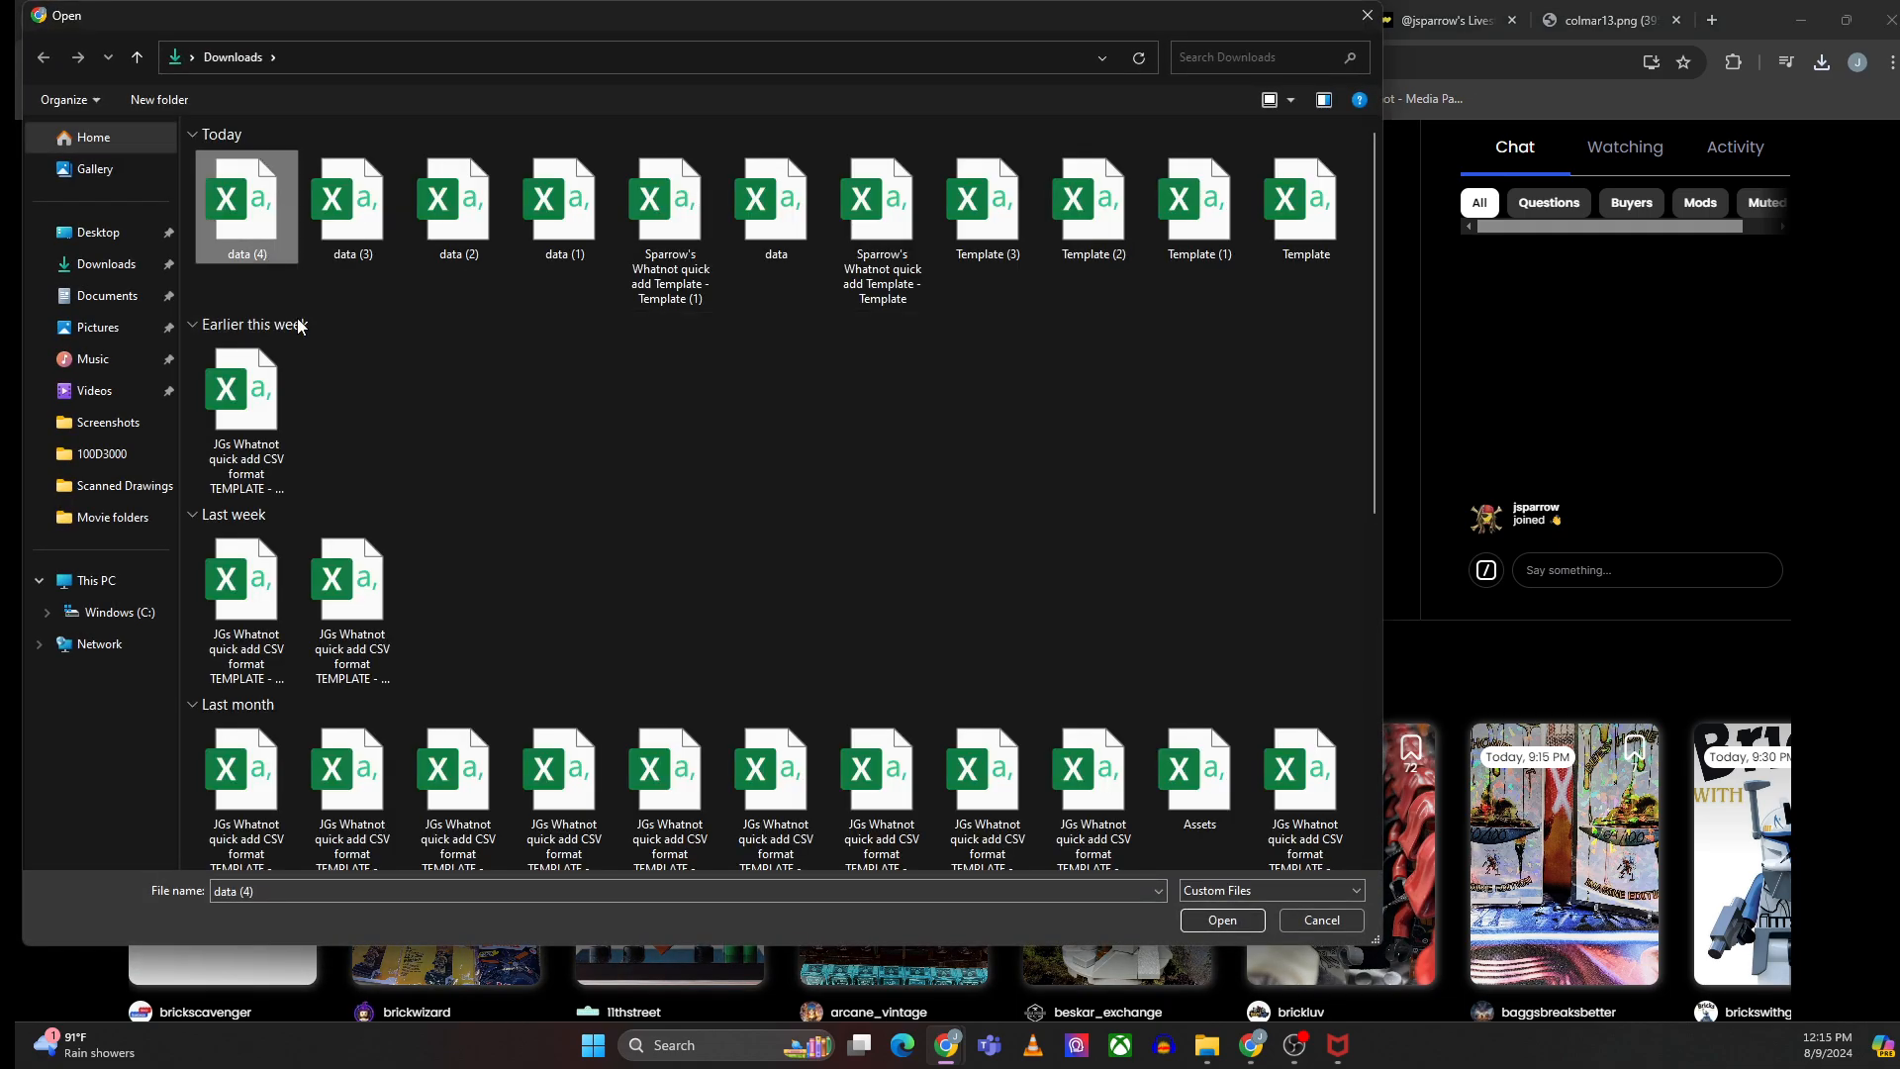
pyautogui.click(1219, 920)
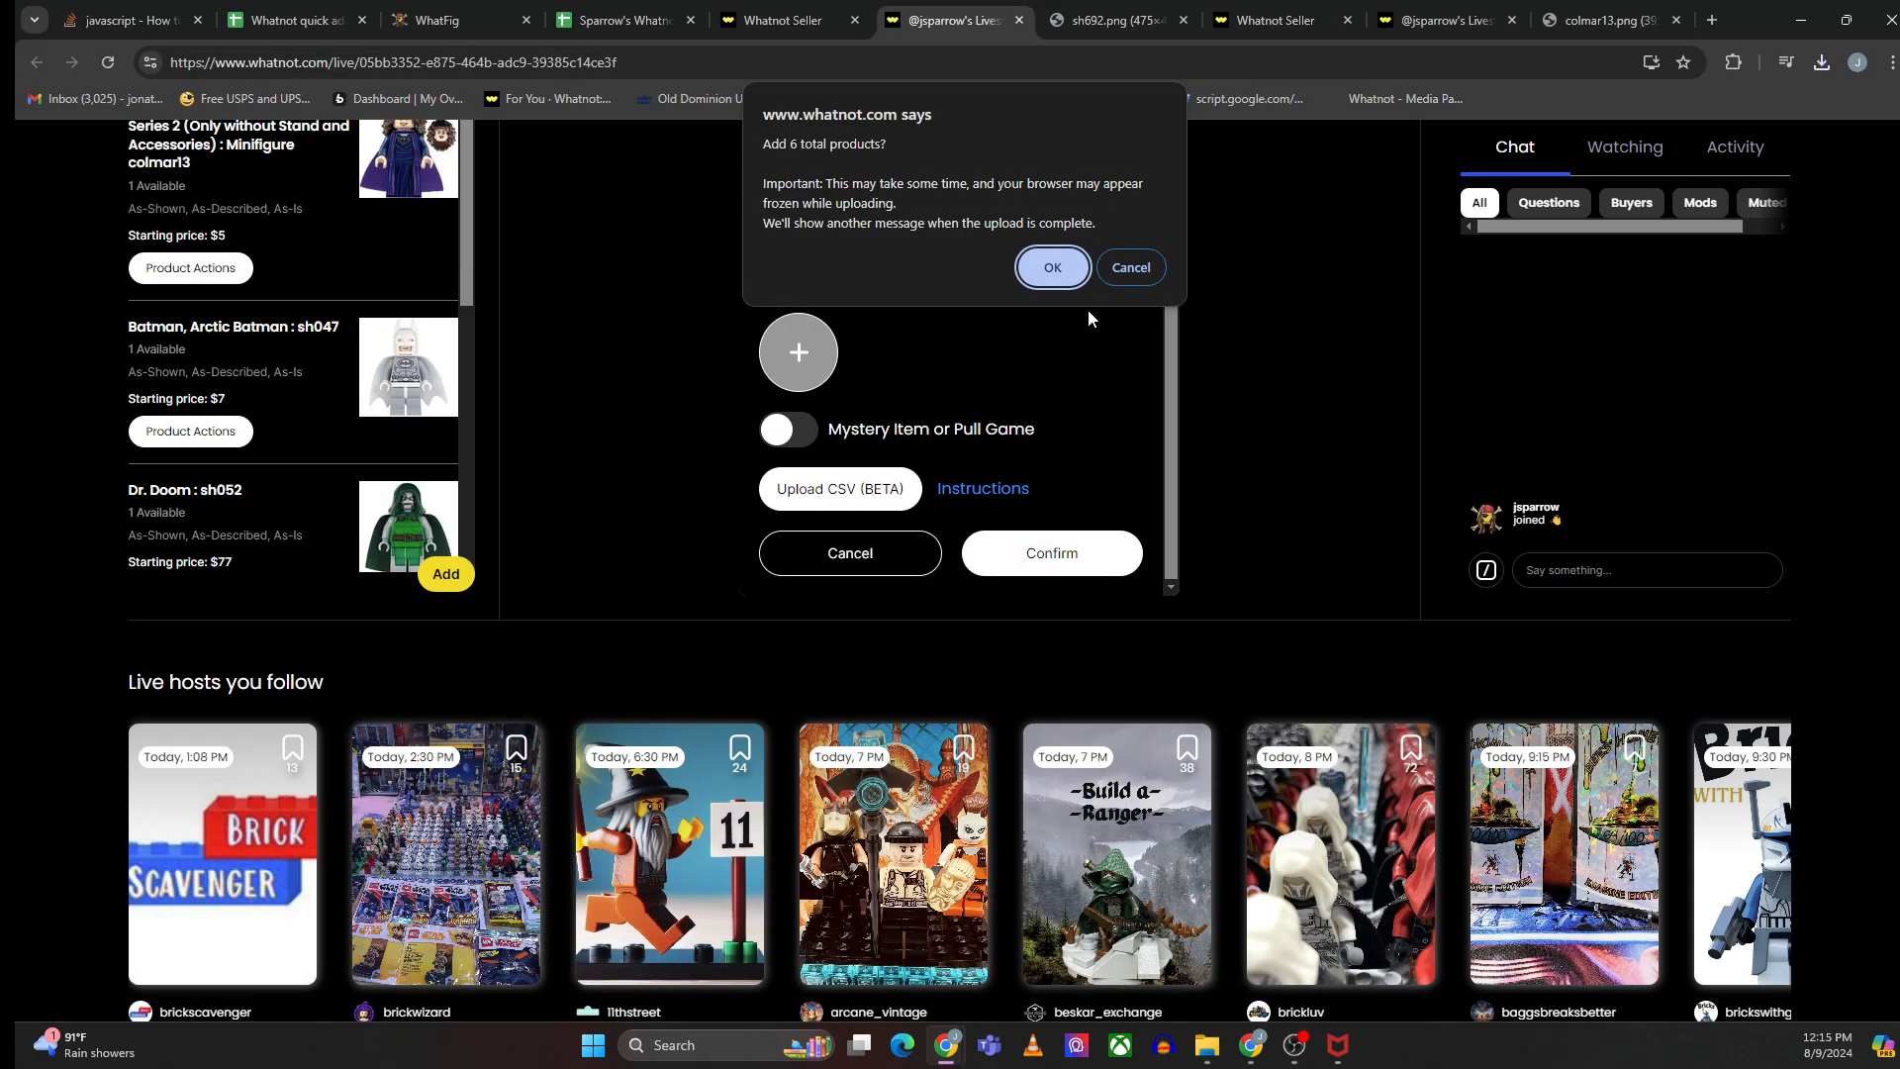
pyautogui.click(1133, 267)
# - Scroll through the show's auction product list to review the uploaded listings
pyautogui.scroll(3, 342, 344)
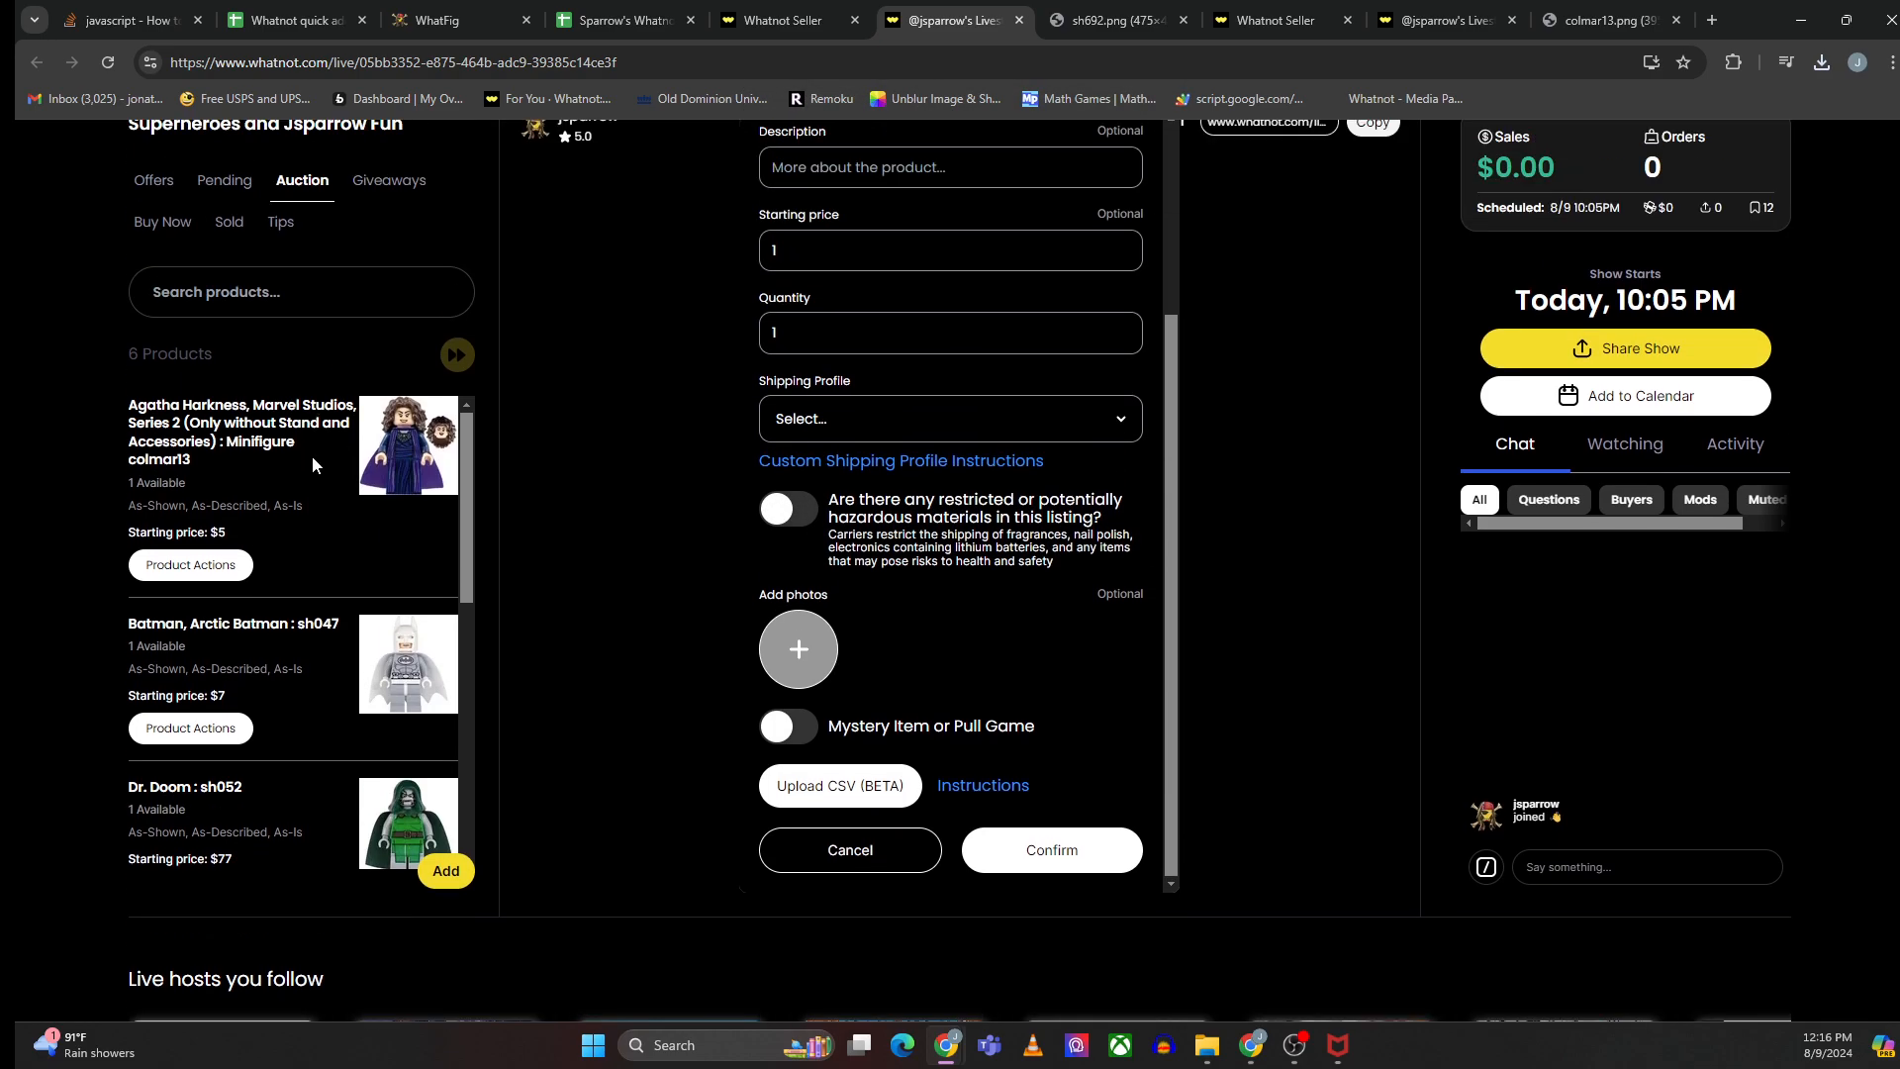
pyautogui.scroll(-6, 312, 461)
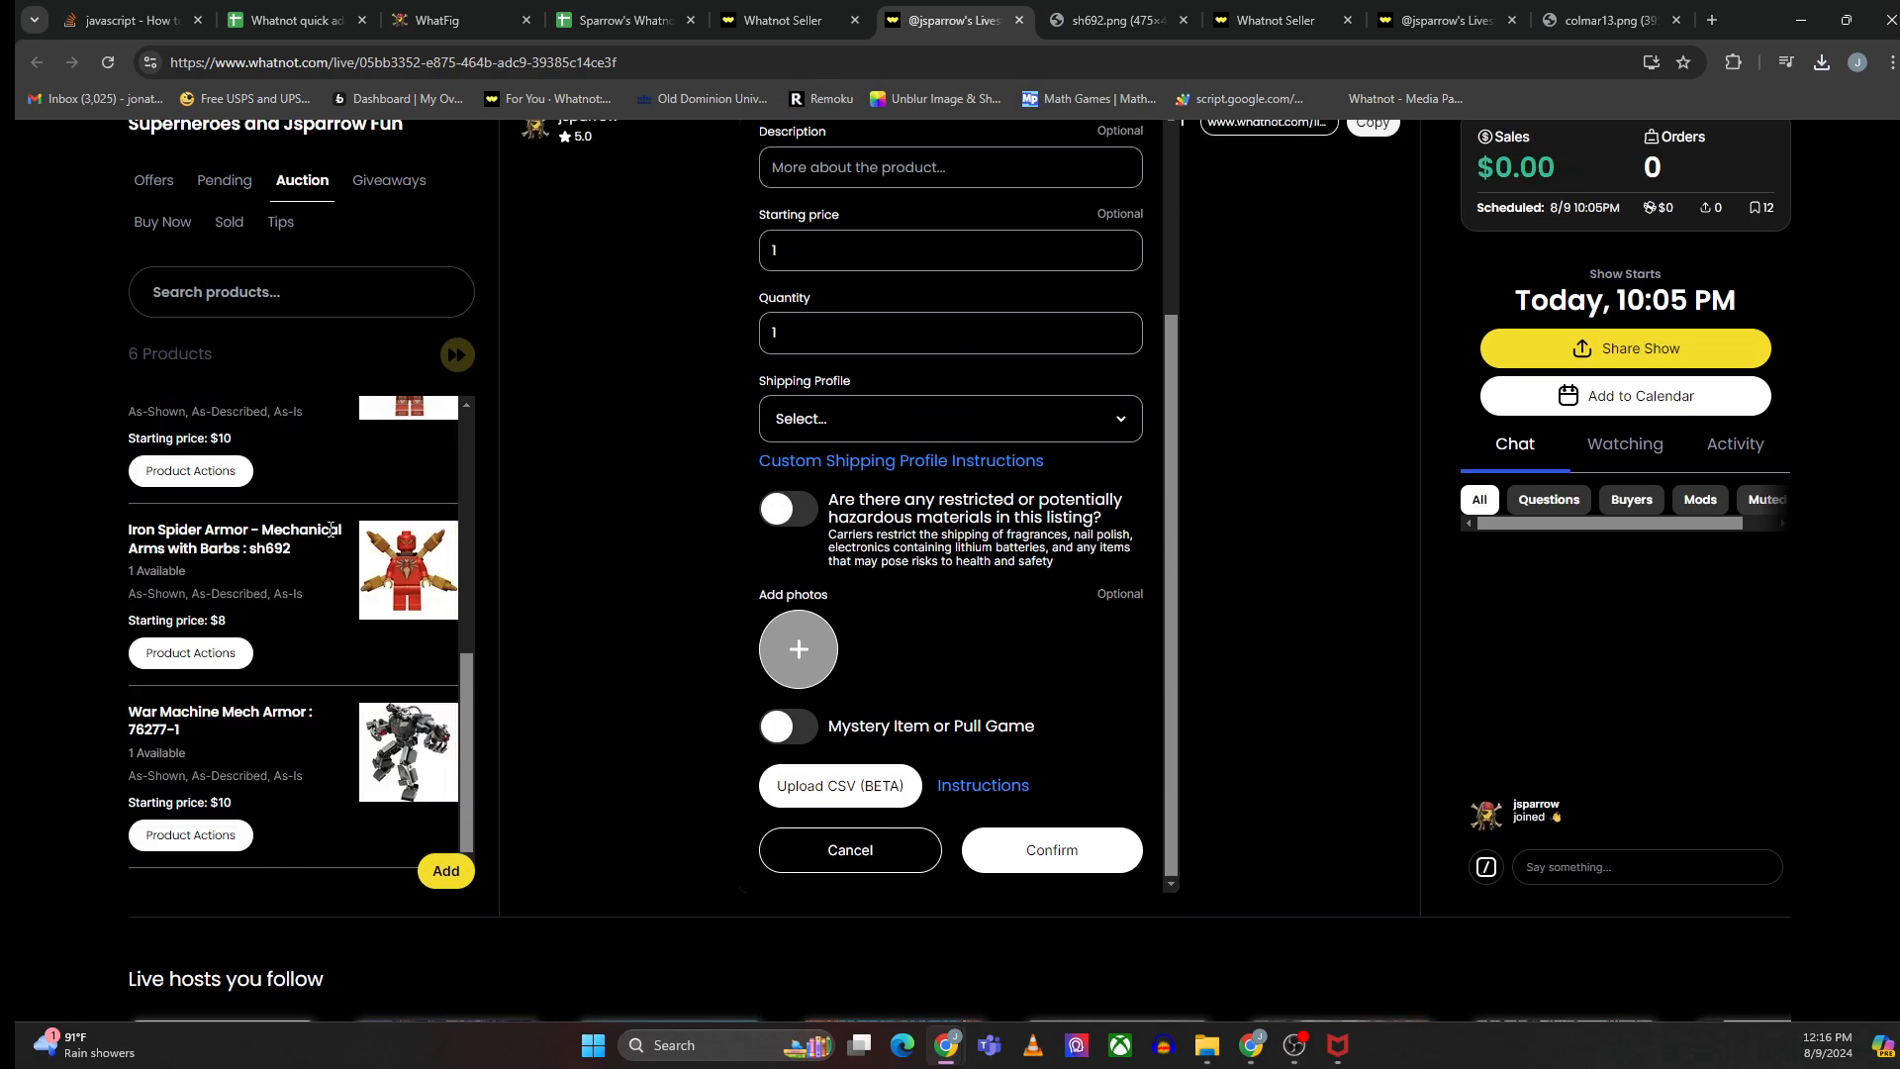
pyautogui.scroll(6, 330, 528)
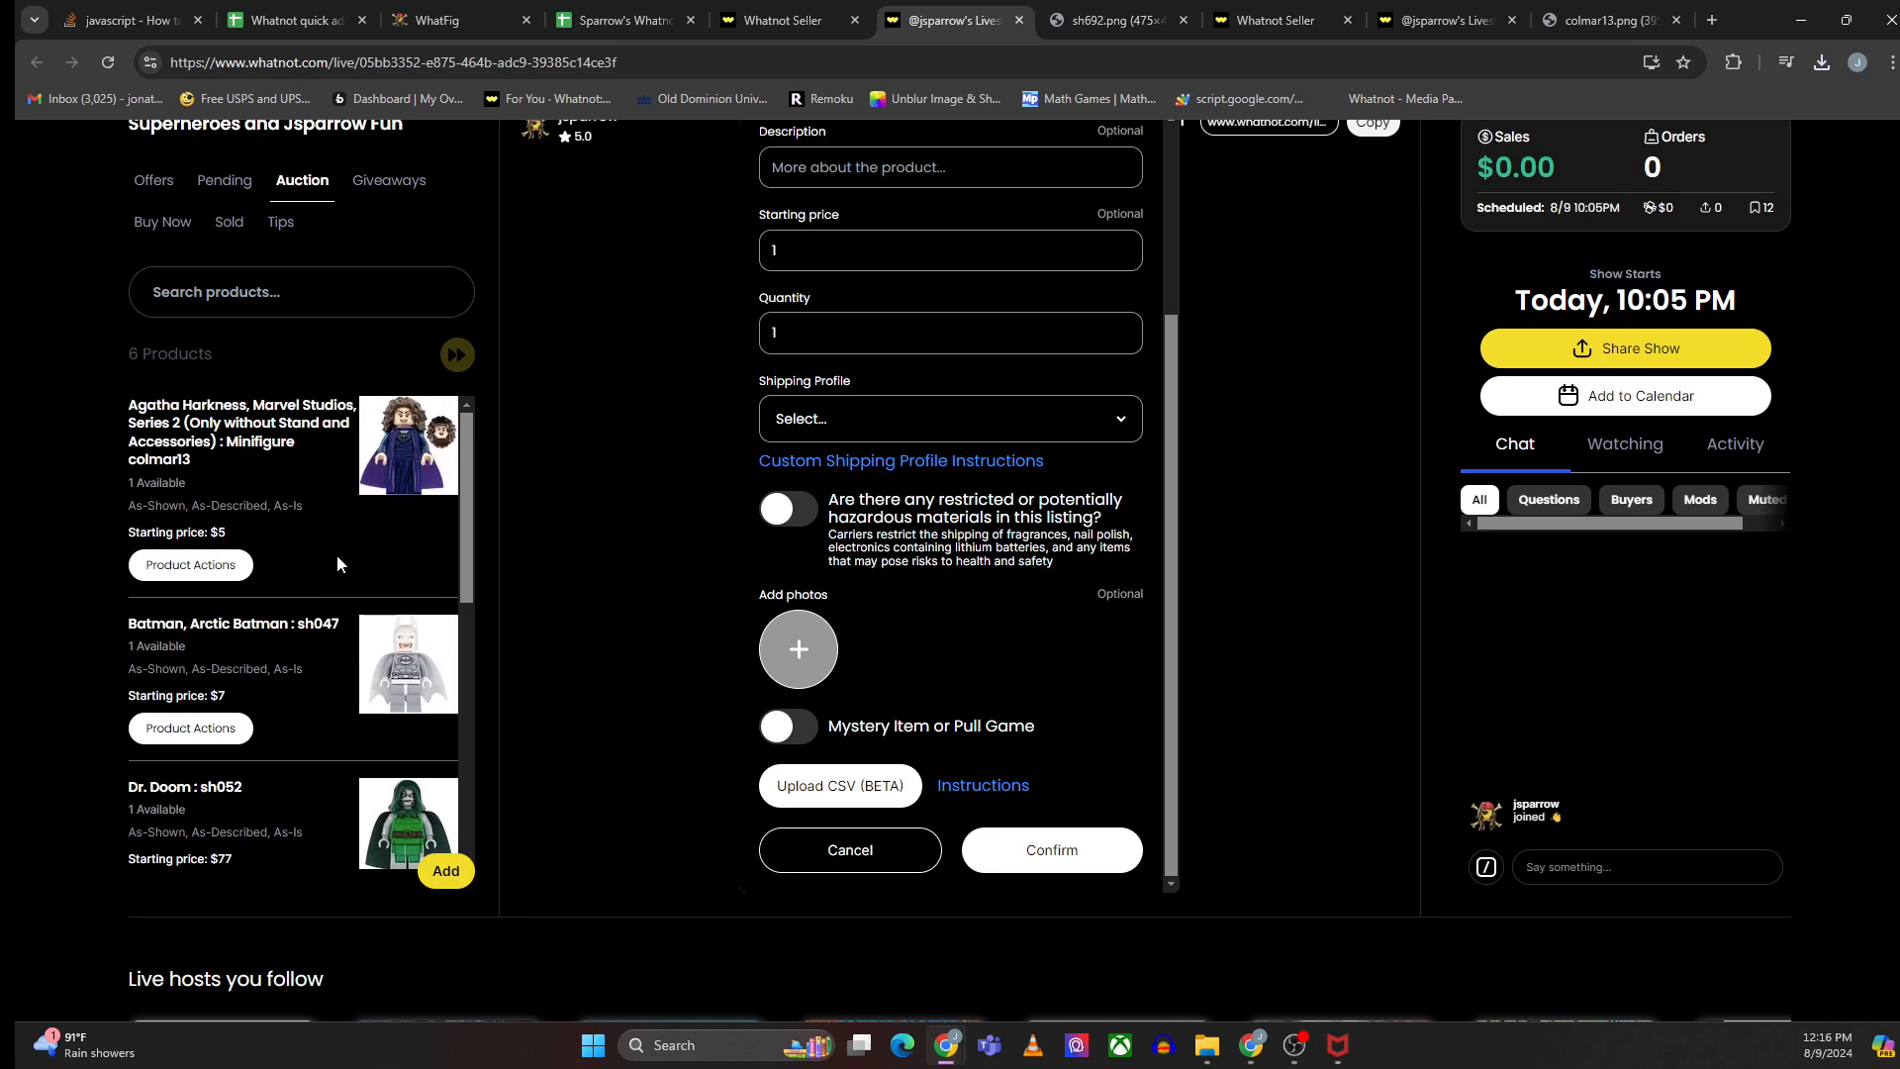
pyautogui.scroll(-3, 336, 566)
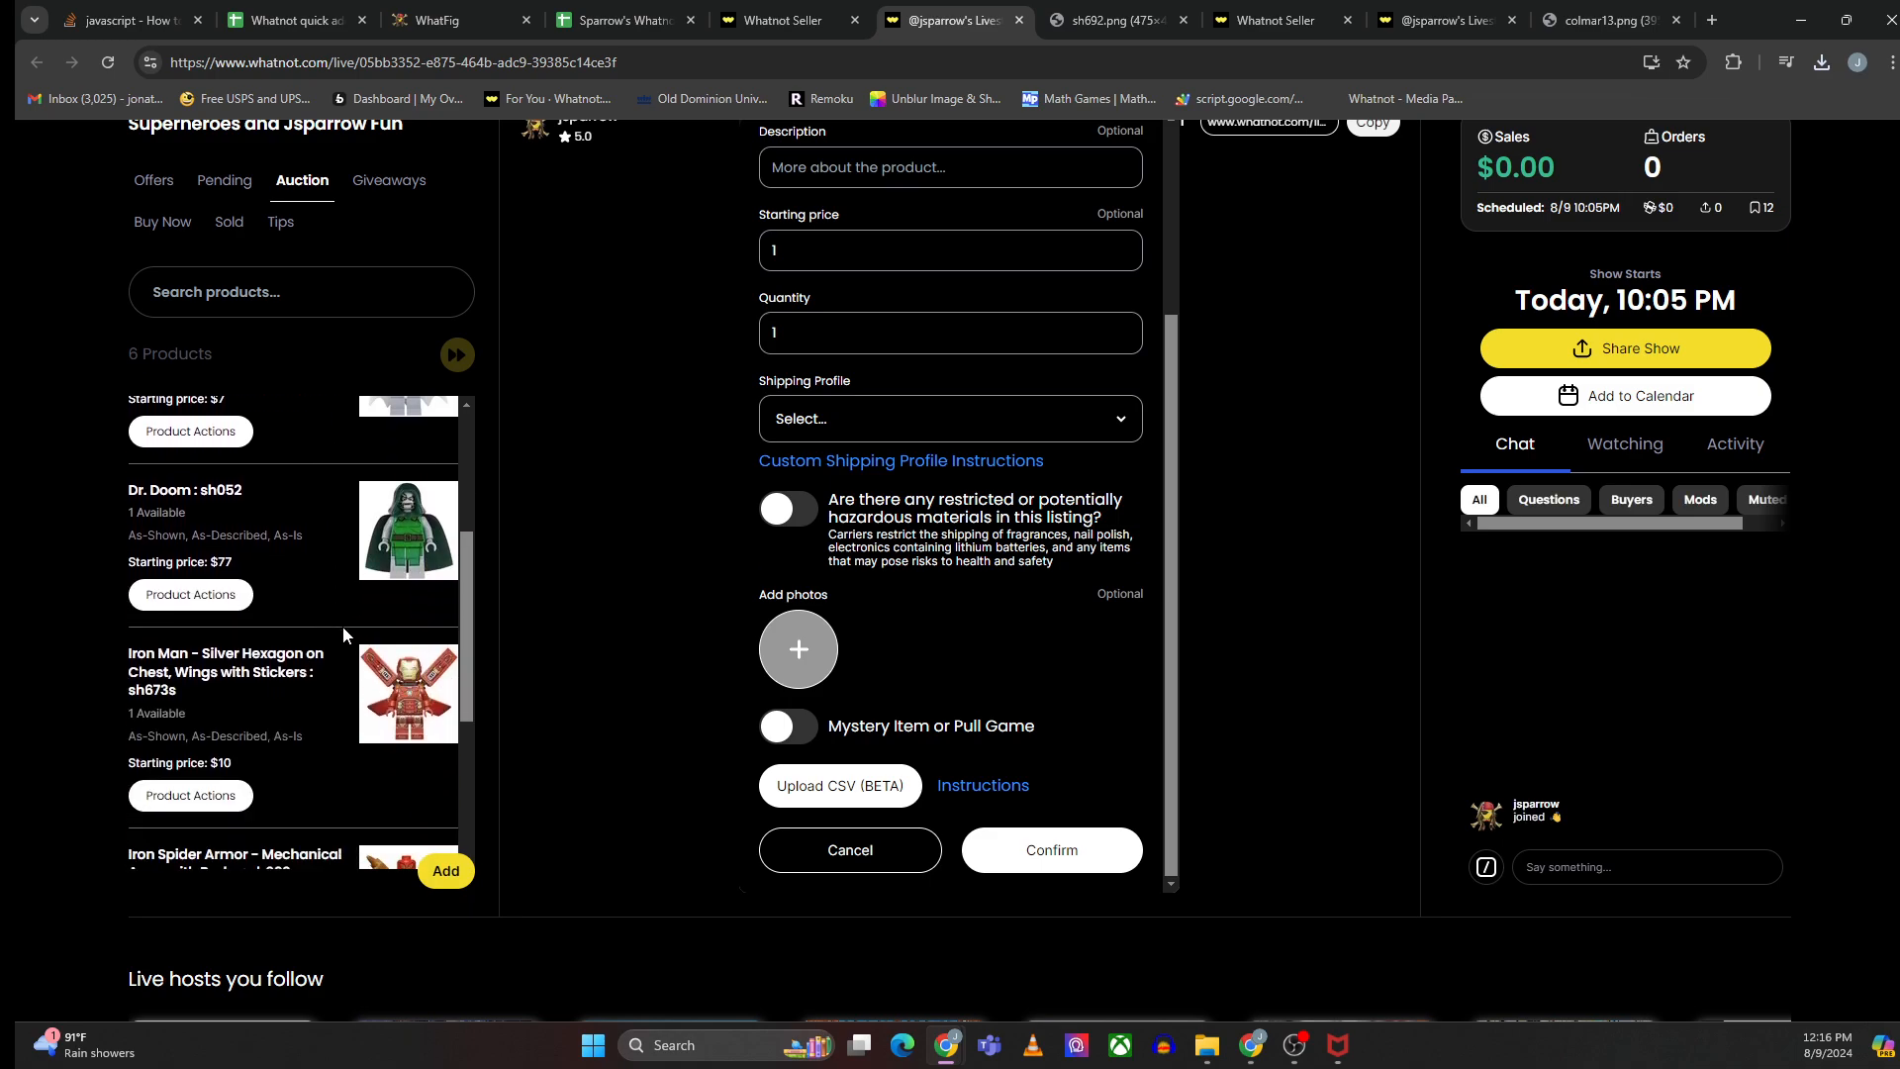
pyautogui.scroll(-3, 343, 626)
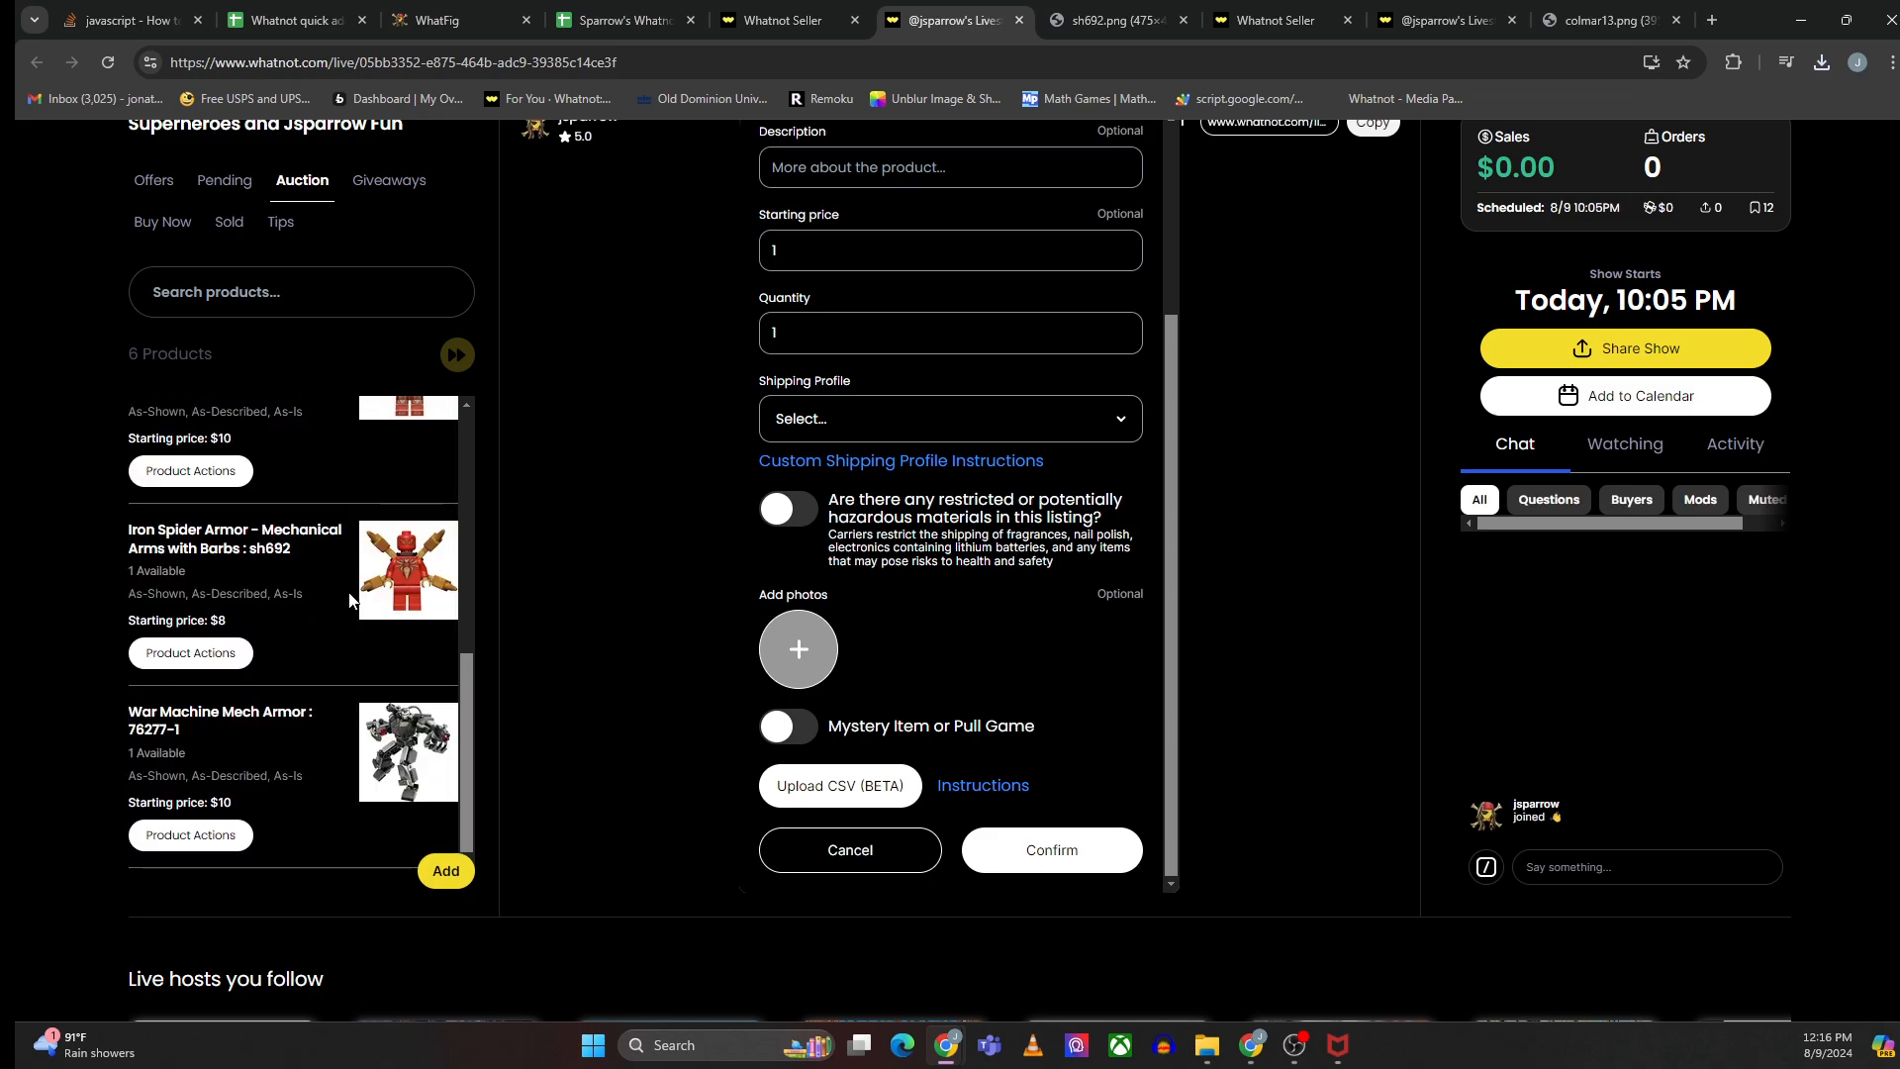
# - Clear all listing rows from the template sheet using the Sparrow Automation menu
pyautogui.click(665, 20)
pyautogui.click(1192, 497)
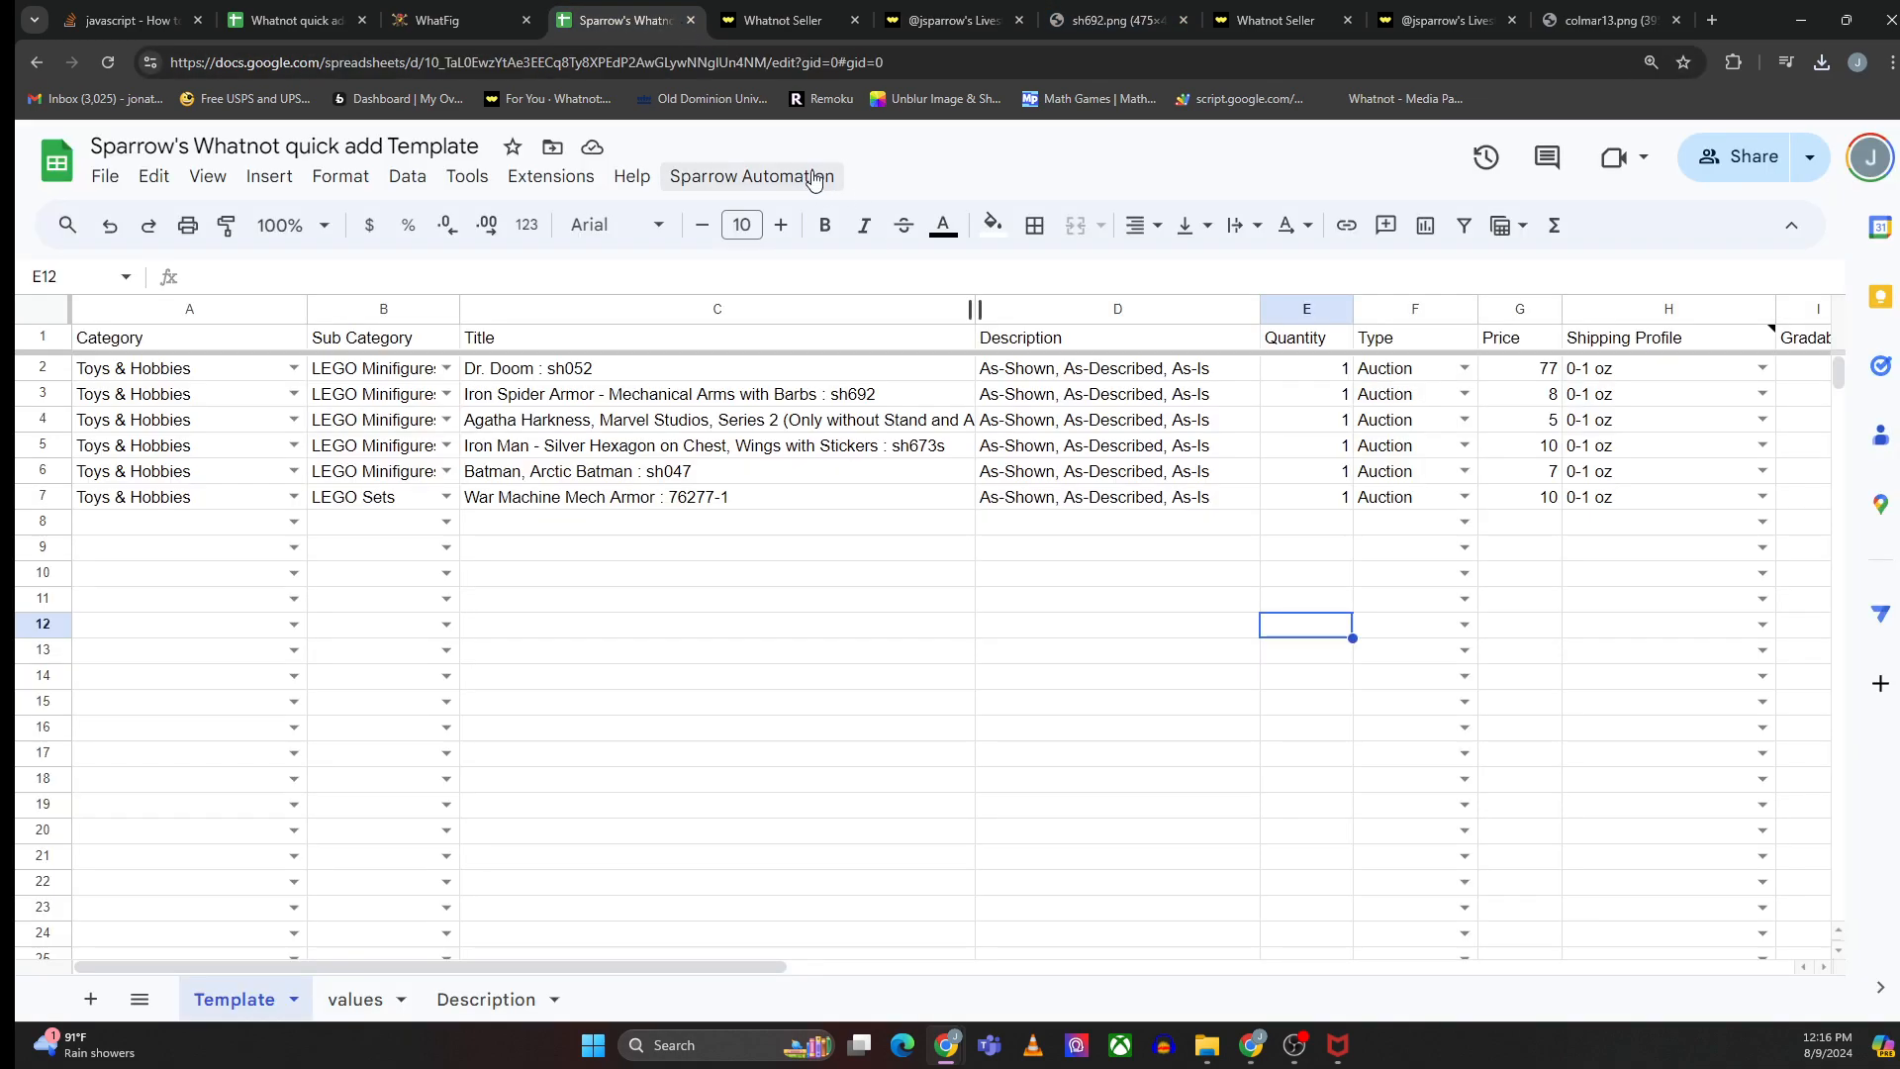
pyautogui.click(814, 180)
pyautogui.click(730, 301)
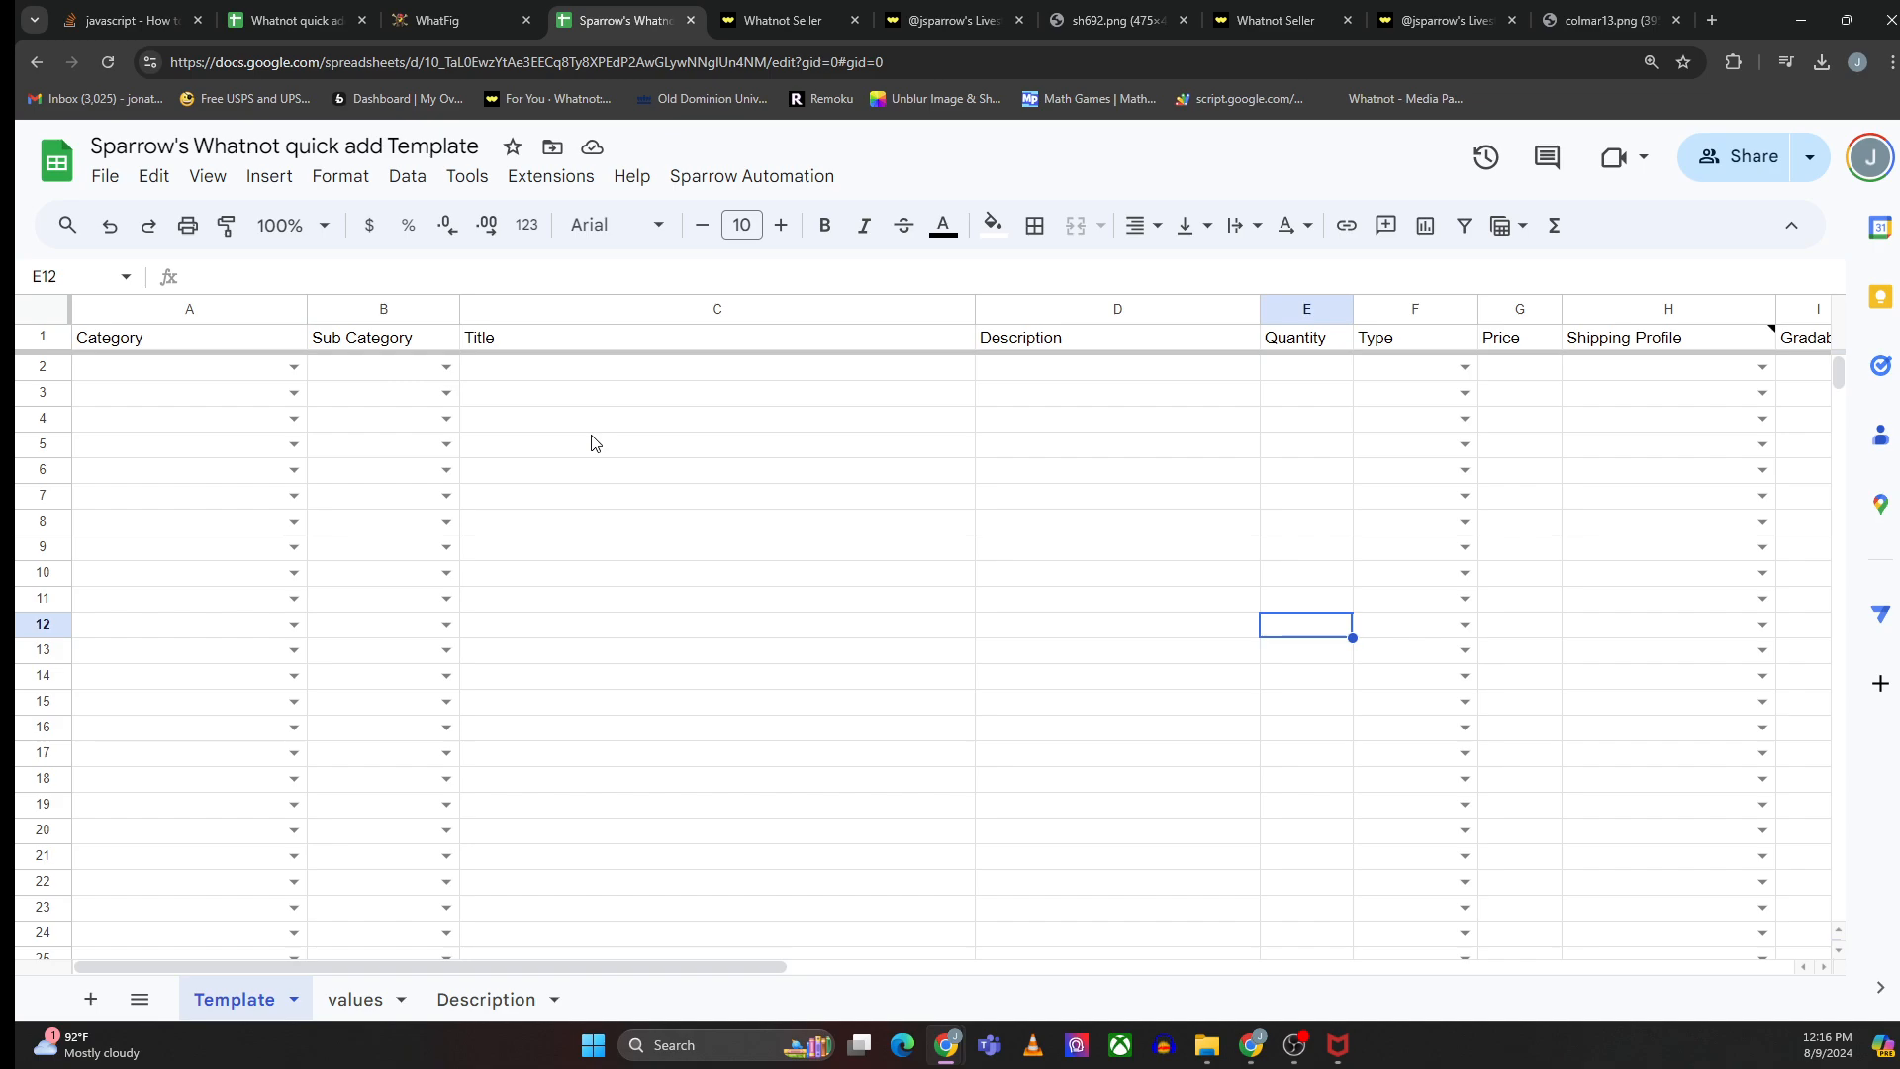
# - Open the clone page for the JSparrow Giveaway Show and choose Superheroes and Jsparrow Fun as the destination show
pyautogui.click(1277, 19)
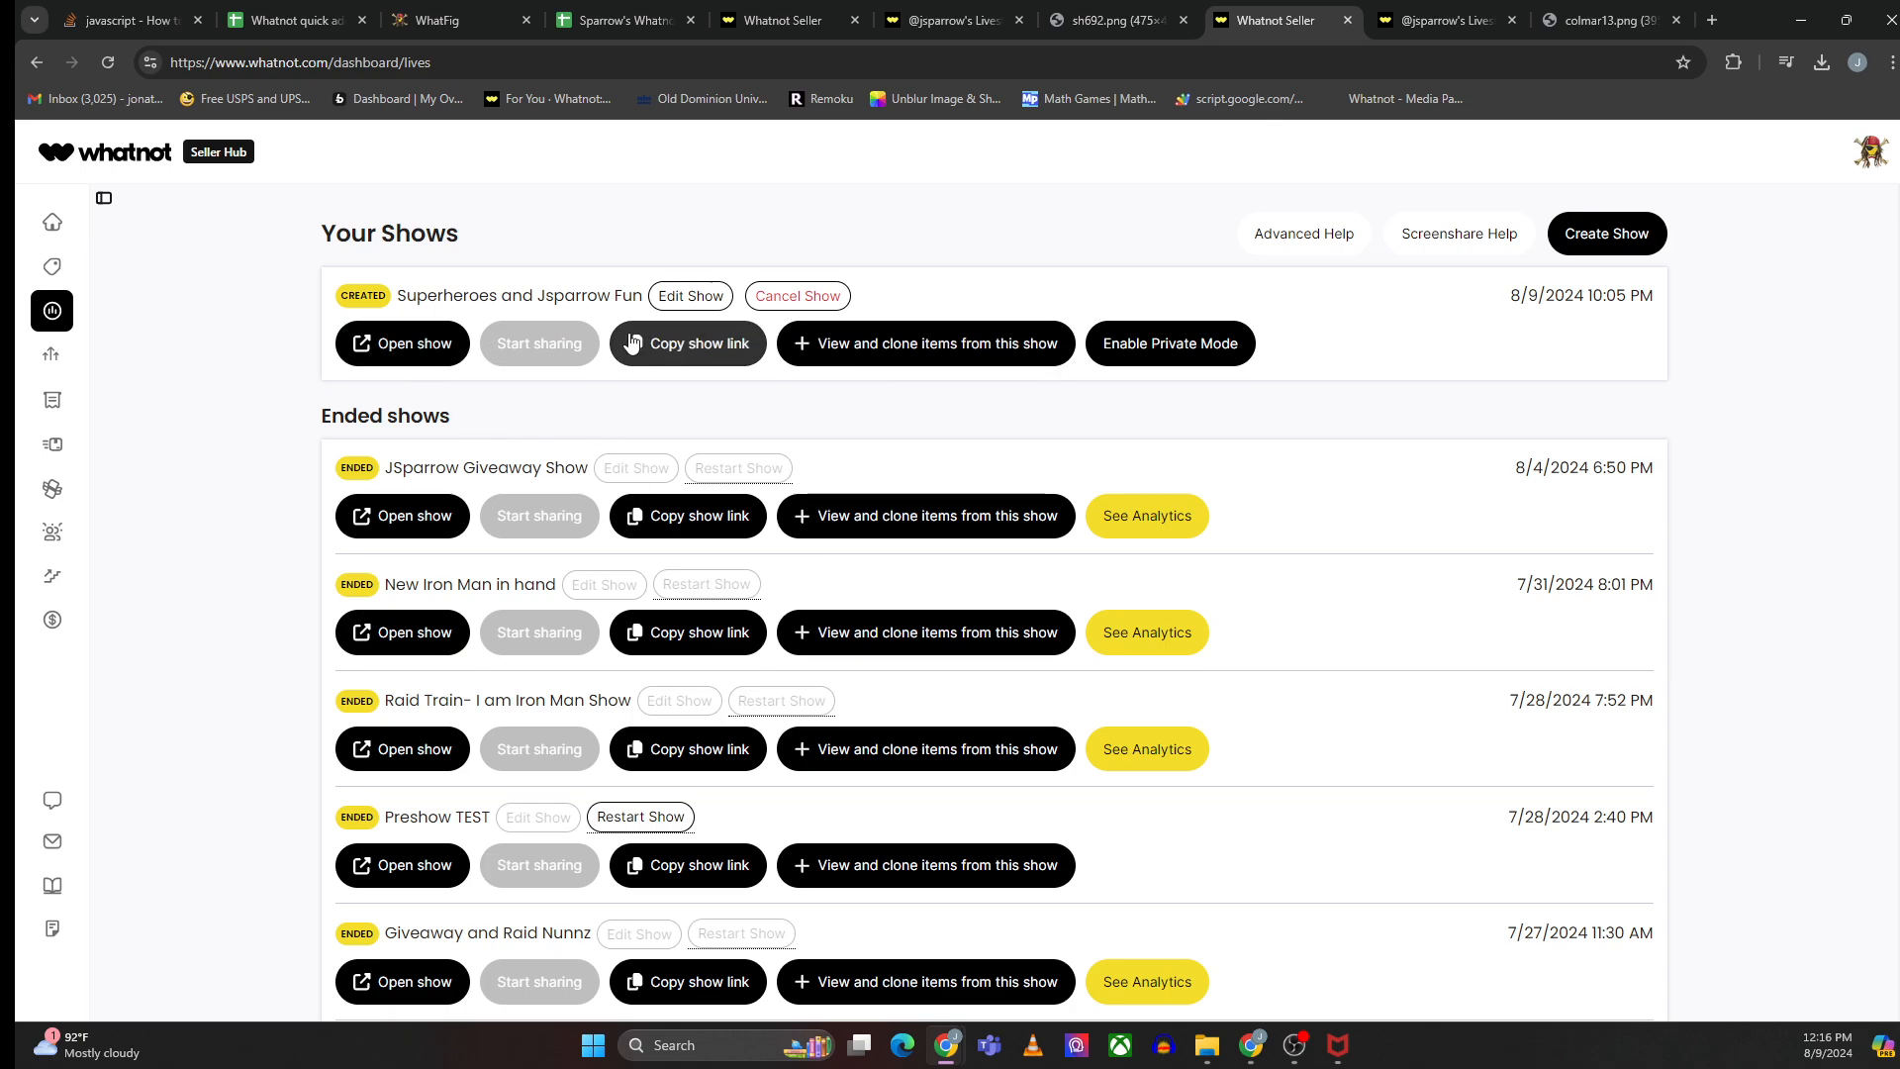
pyautogui.click(888, 523)
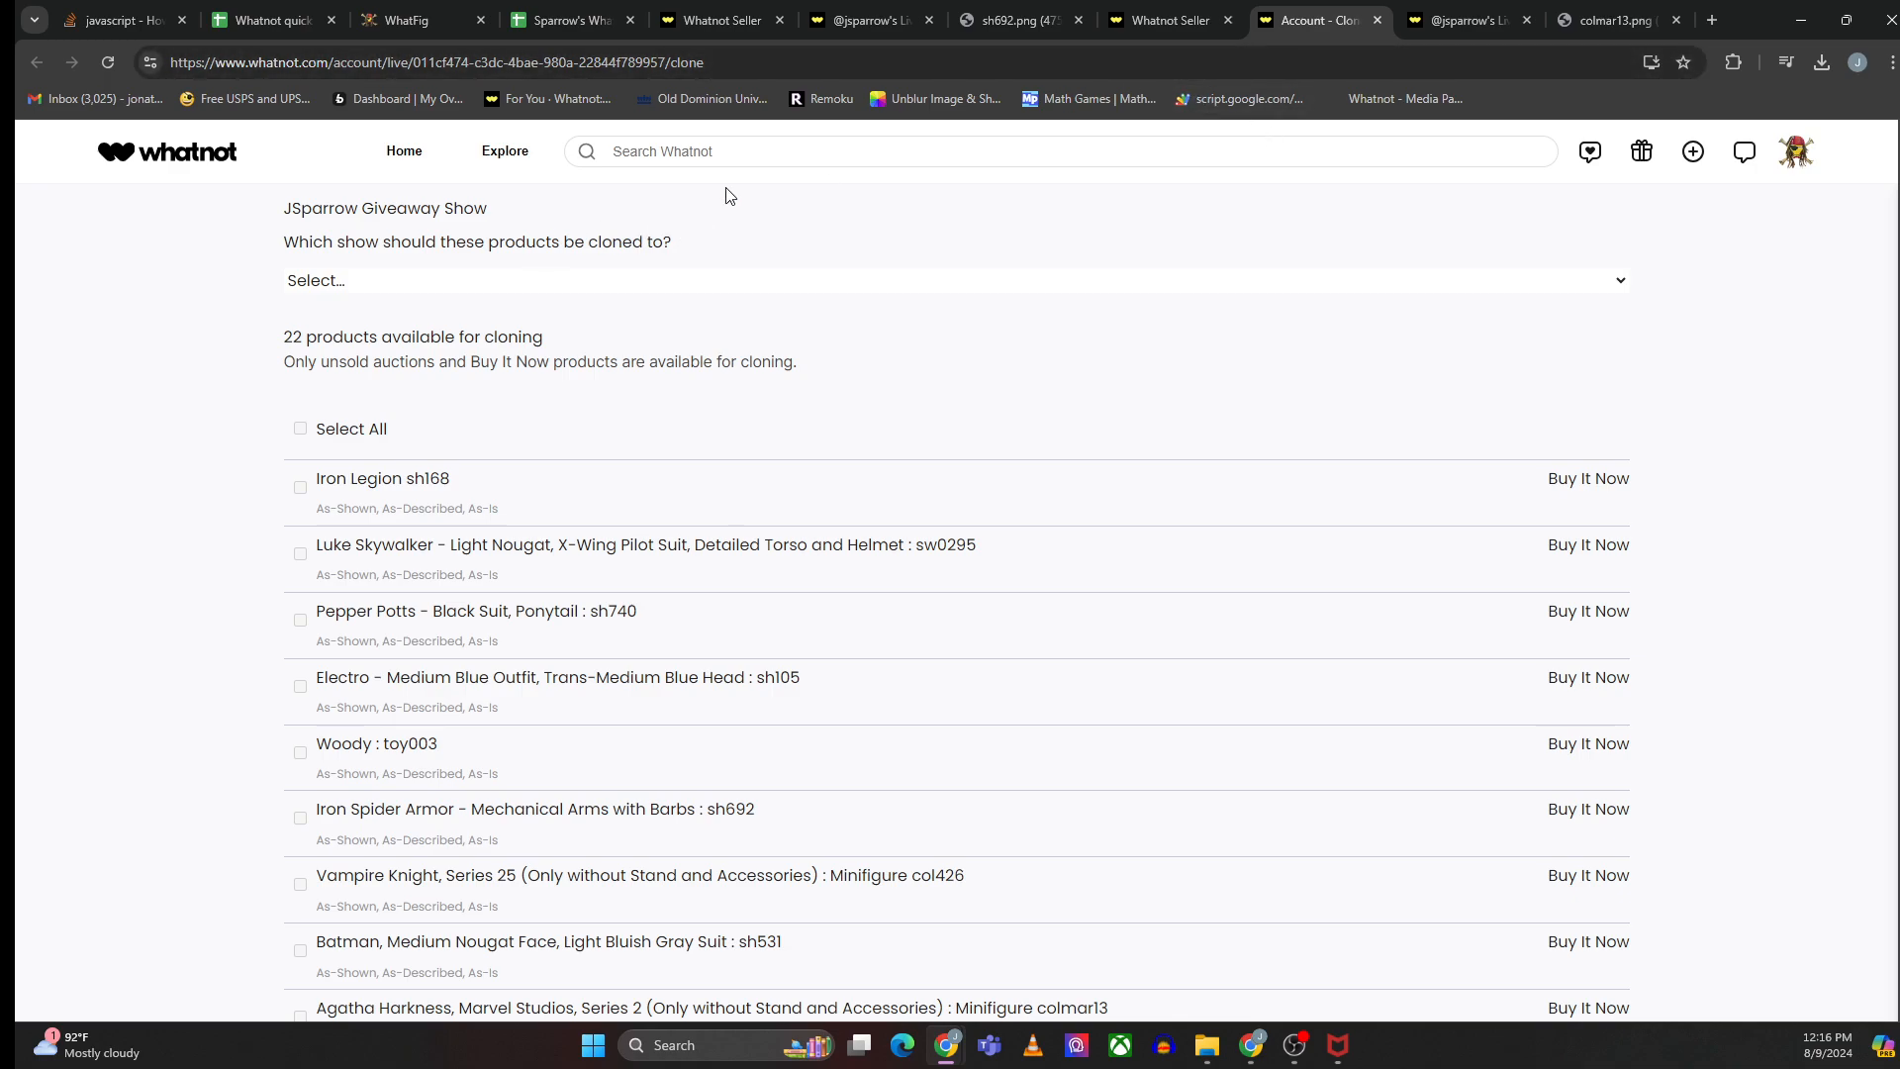
pyautogui.click(623, 295)
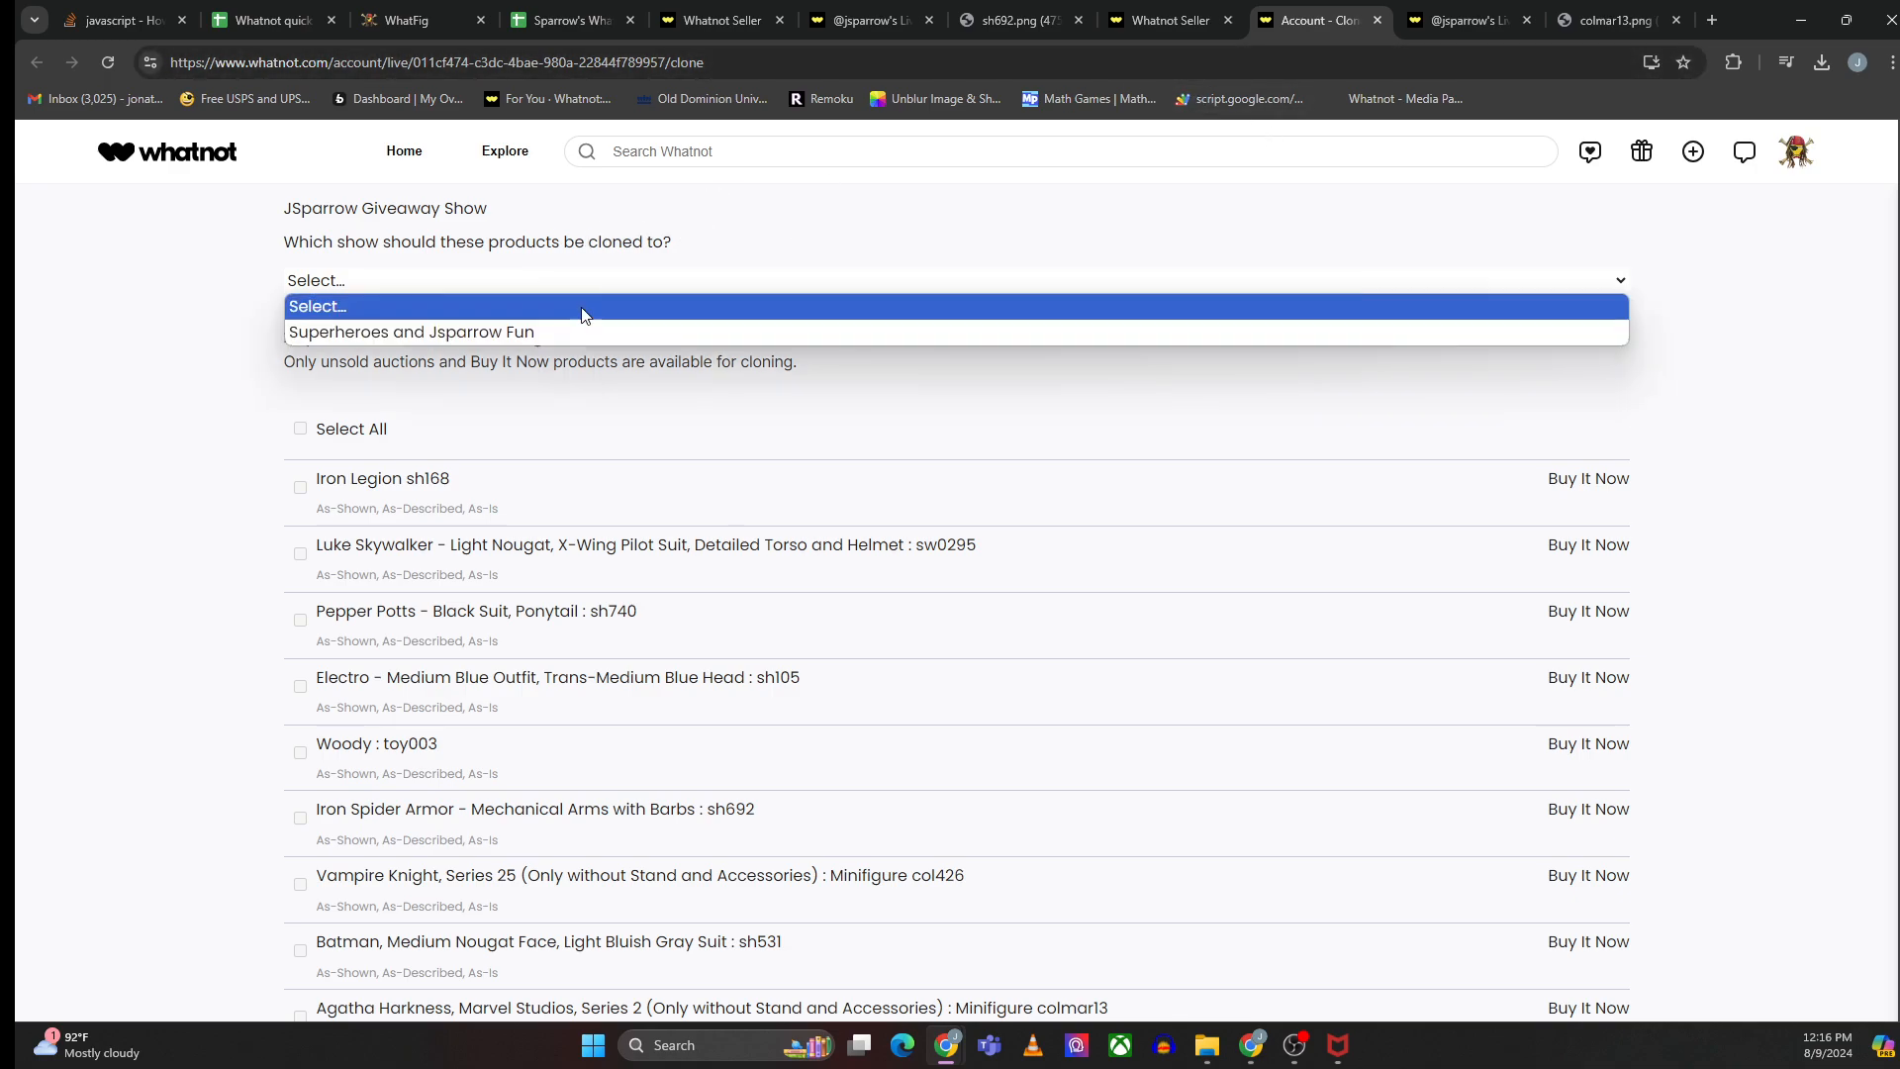
pyautogui.click(566, 321)
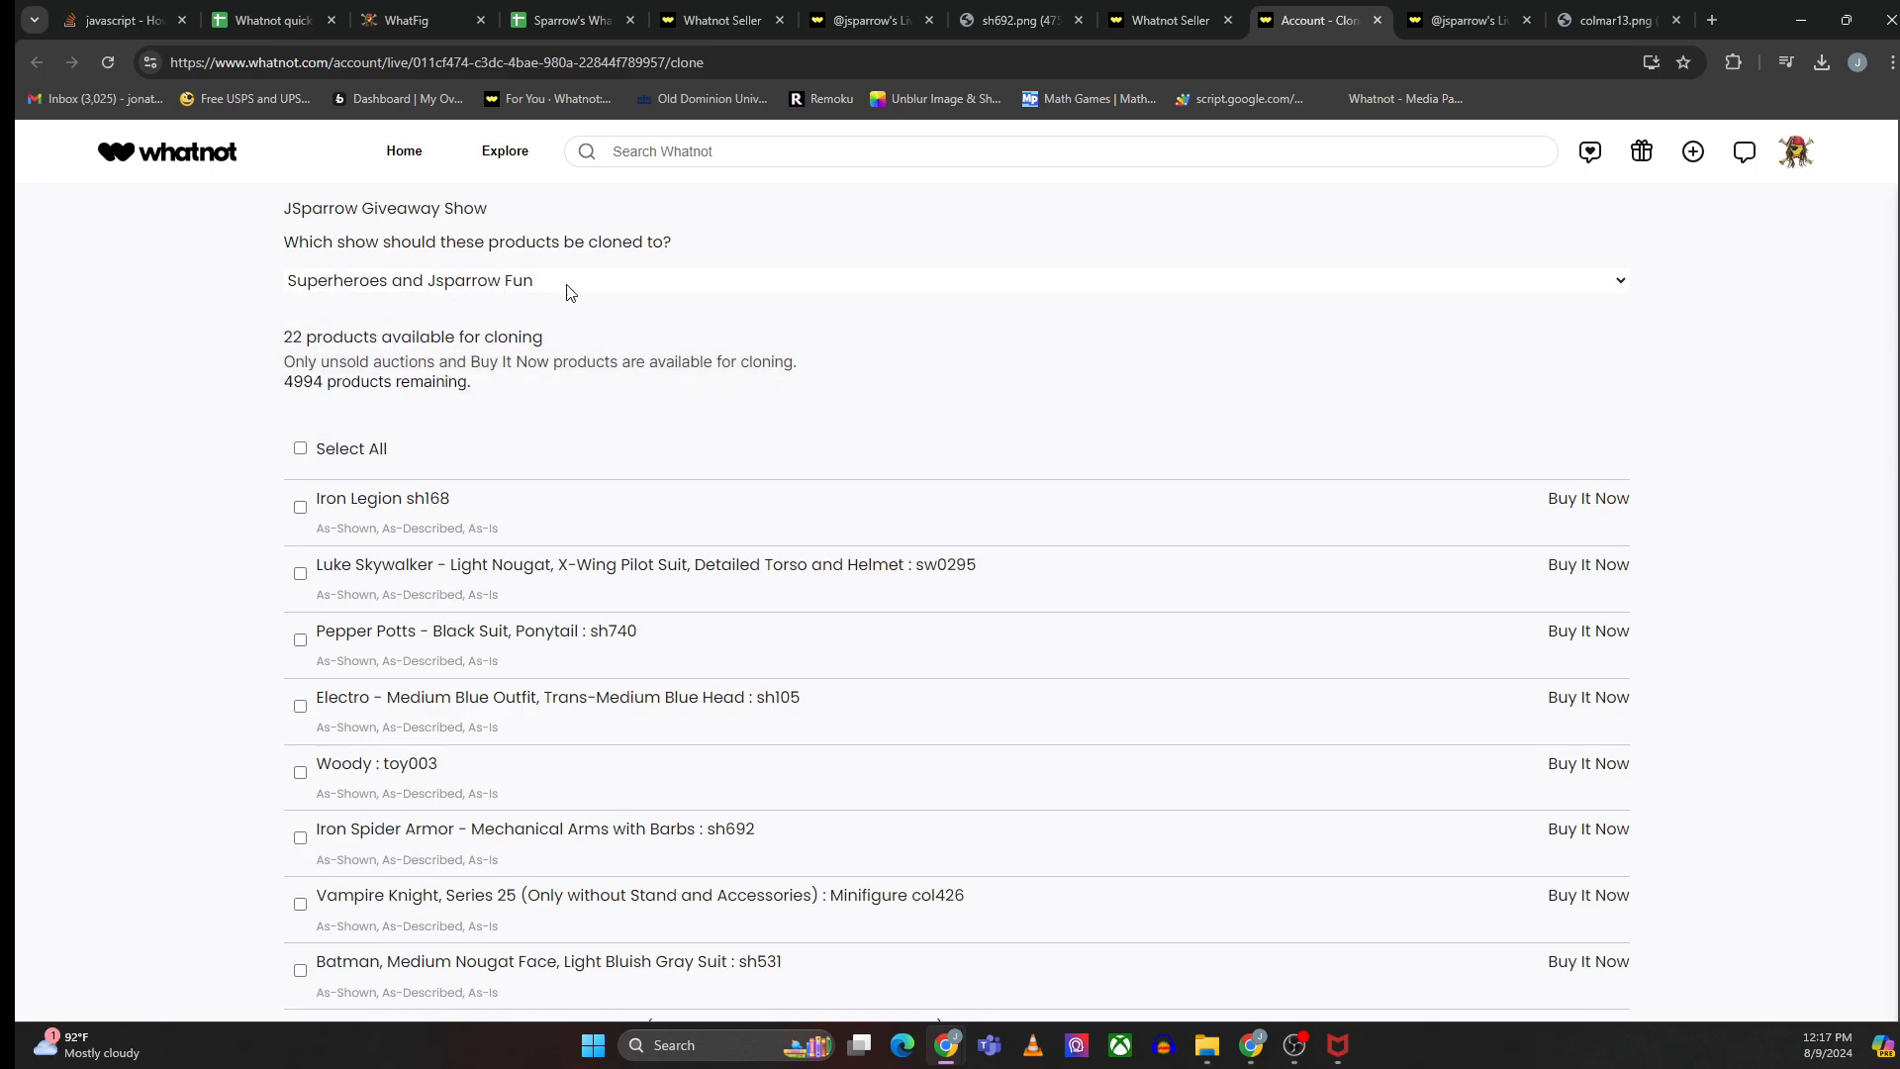
# - Select Iron Legion sh168, Woody toy003, Pepper Potts sh740 and Electro sh105, then clone the 4 products and confirm
pyautogui.scroll(-1, 396, 955)
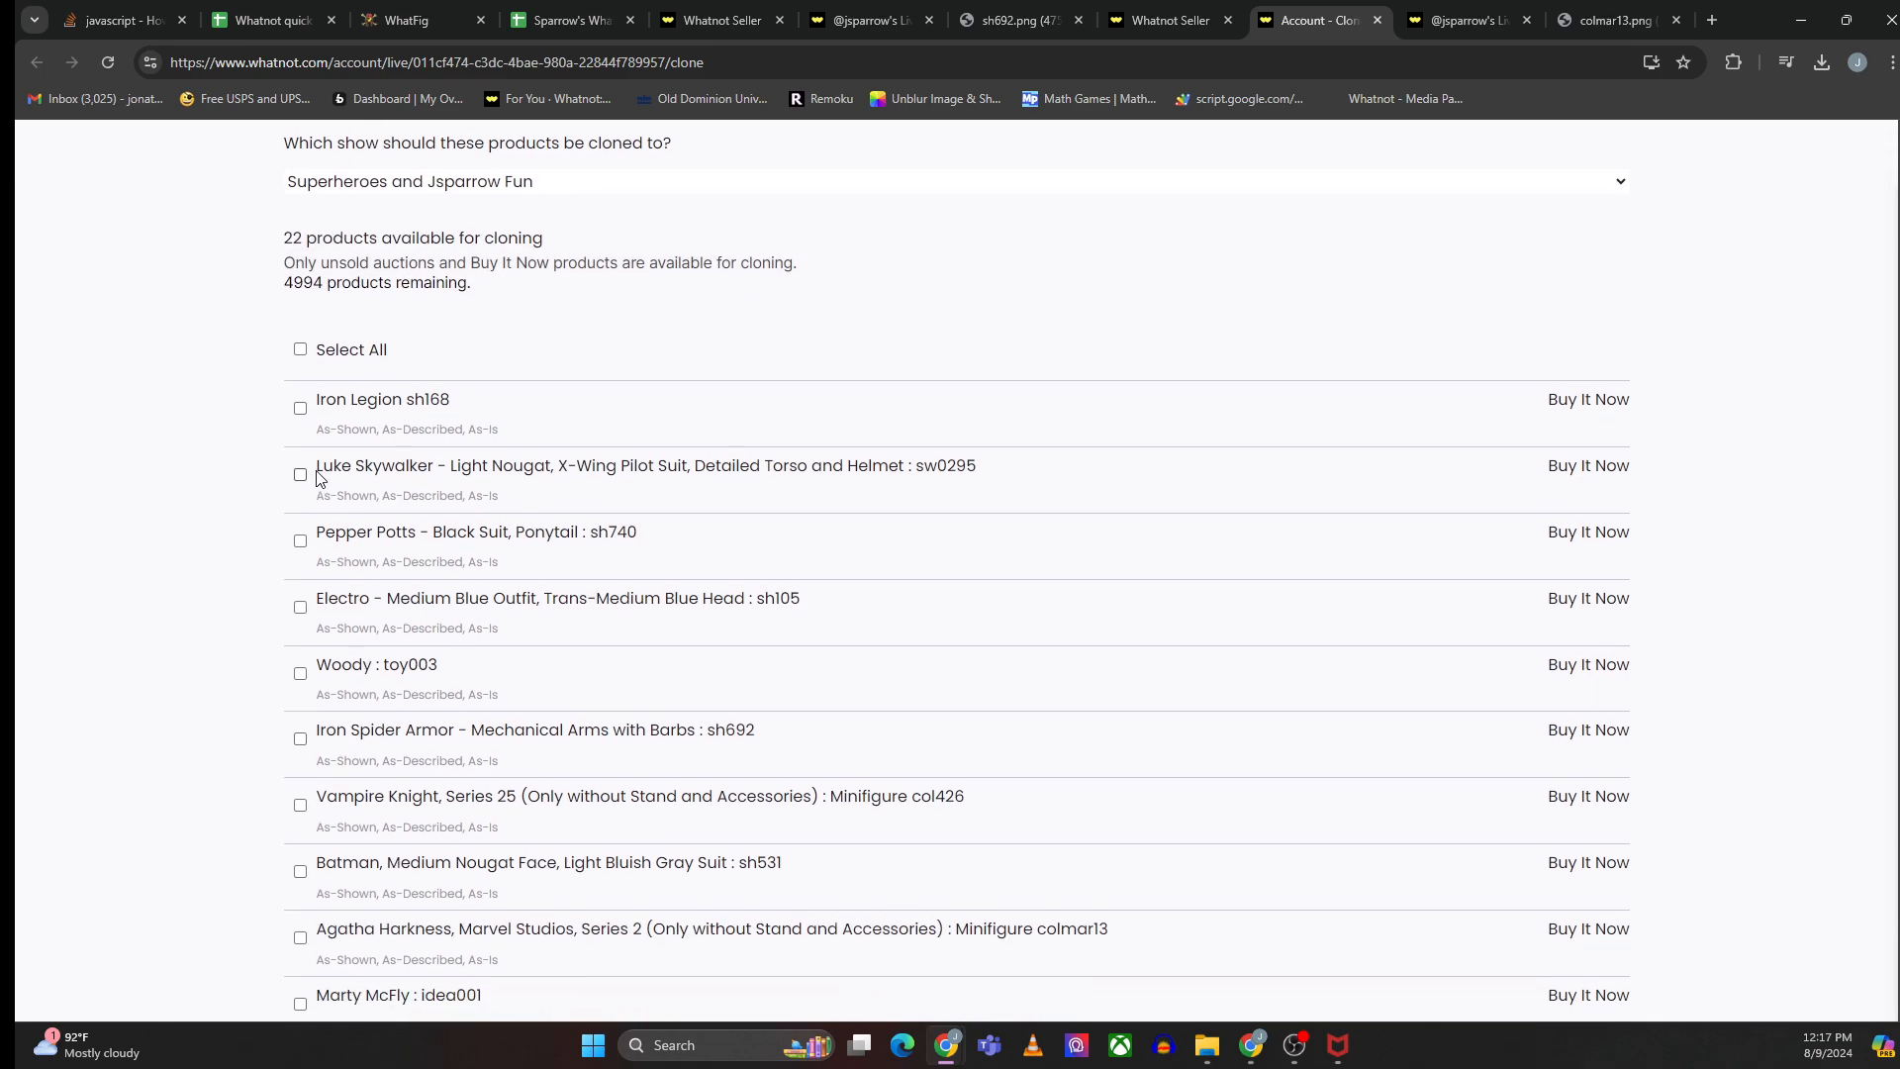
pyautogui.click(300, 408)
pyautogui.click(301, 675)
pyautogui.click(300, 541)
pyautogui.click(300, 607)
pyautogui.scroll(-12, 278, 891)
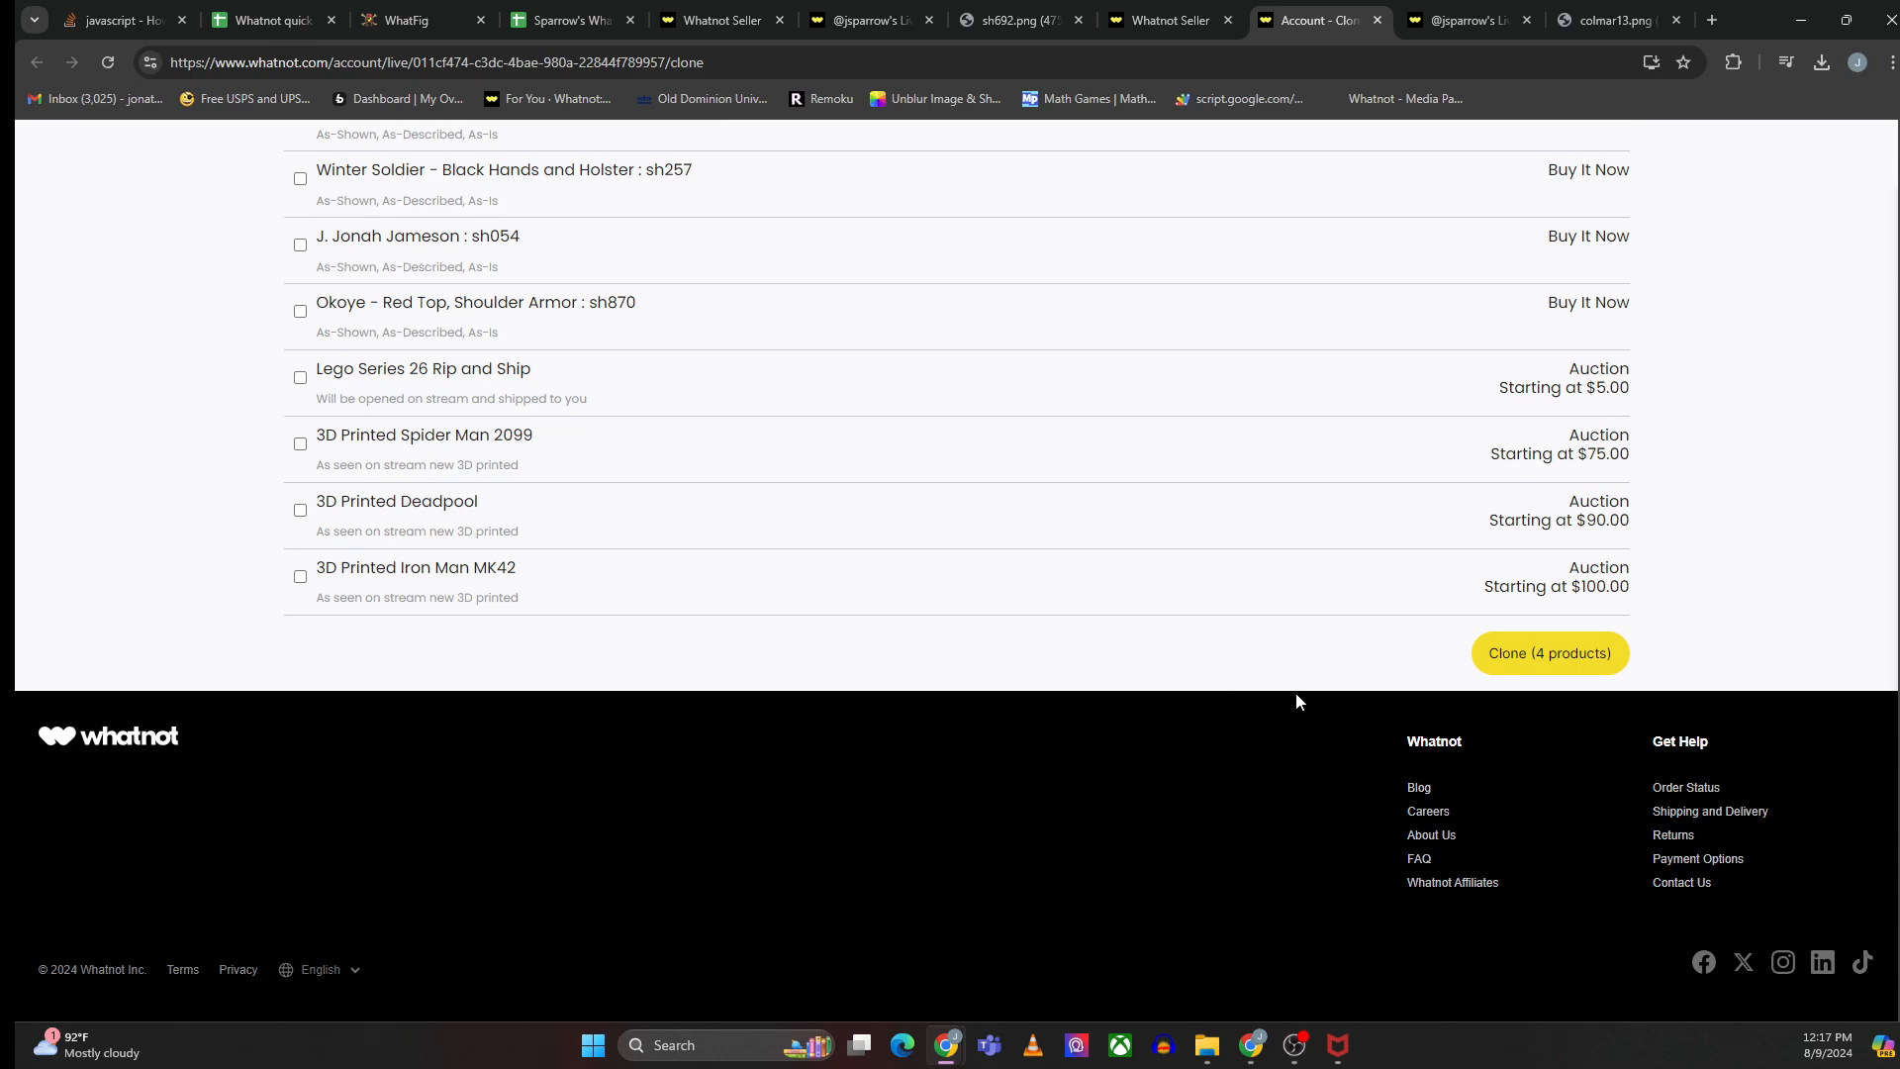
pyautogui.click(1494, 655)
pyautogui.click(1049, 215)
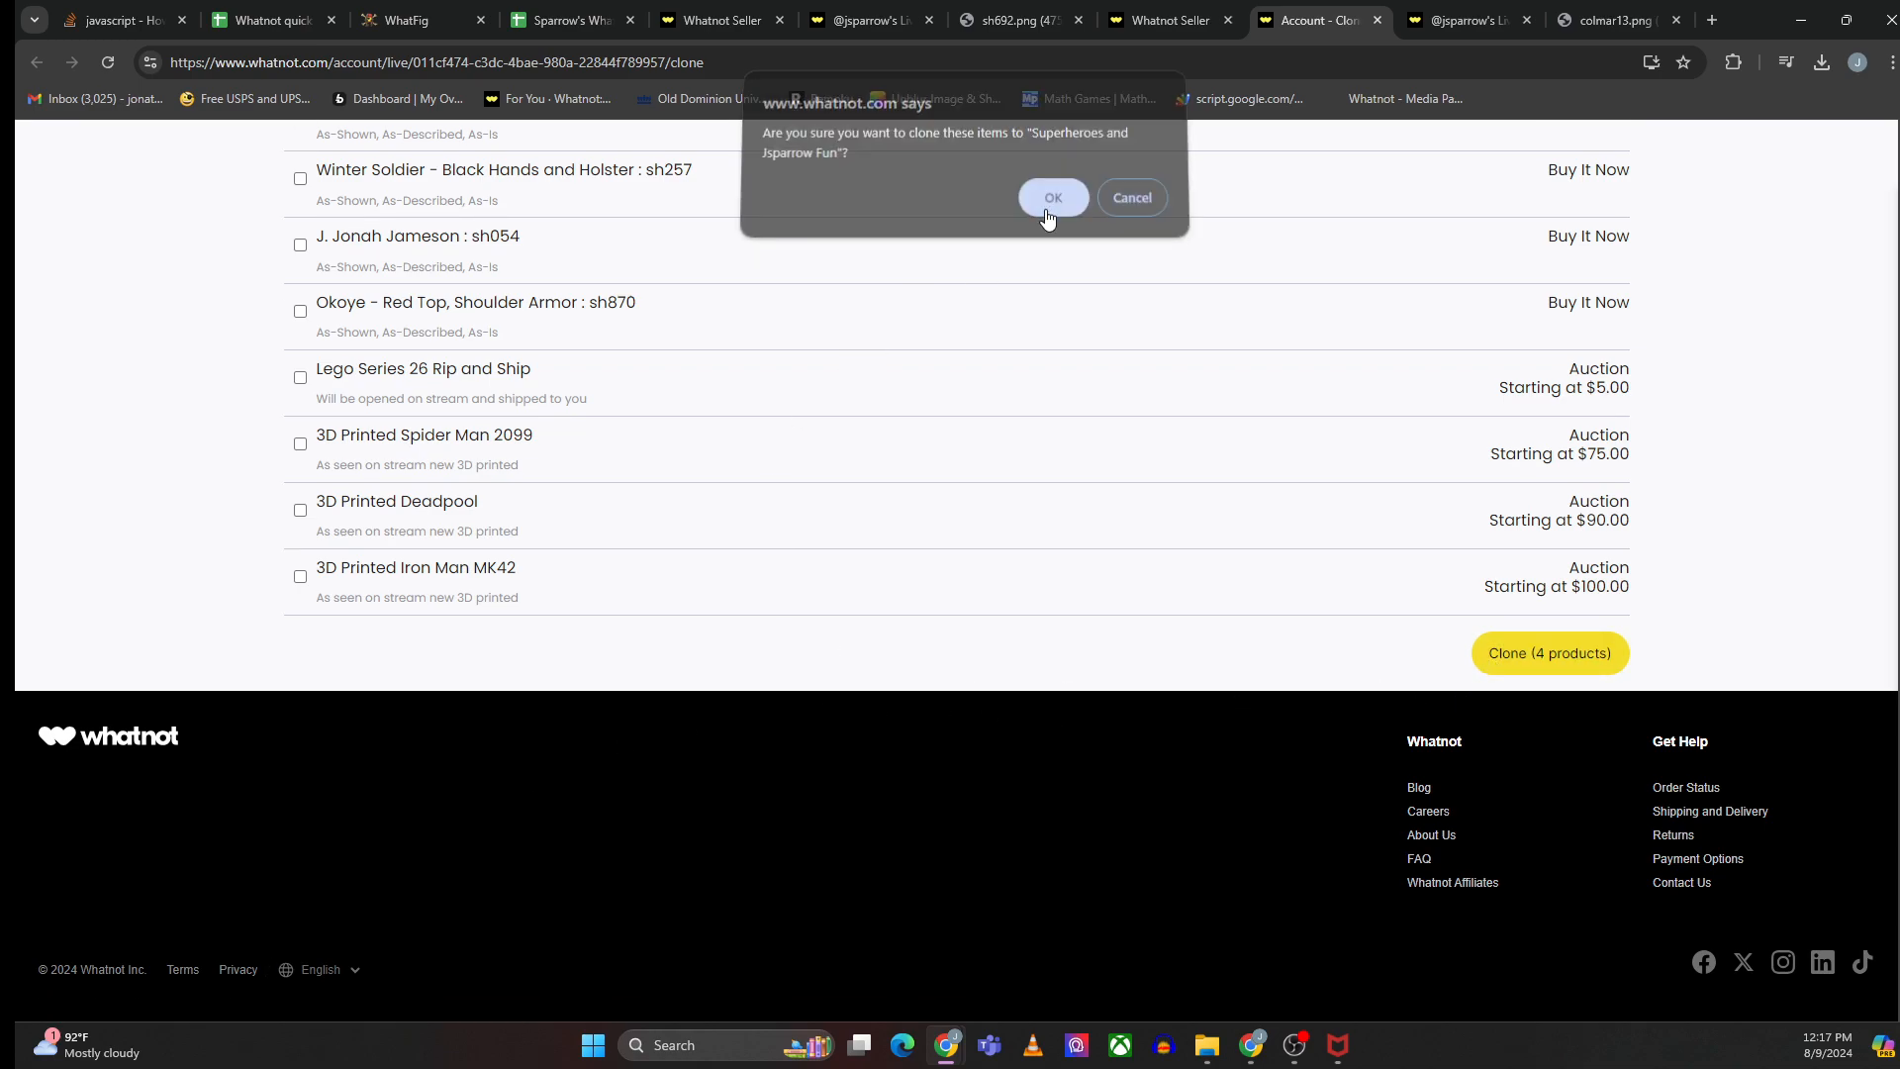
pyautogui.click(1035, 184)
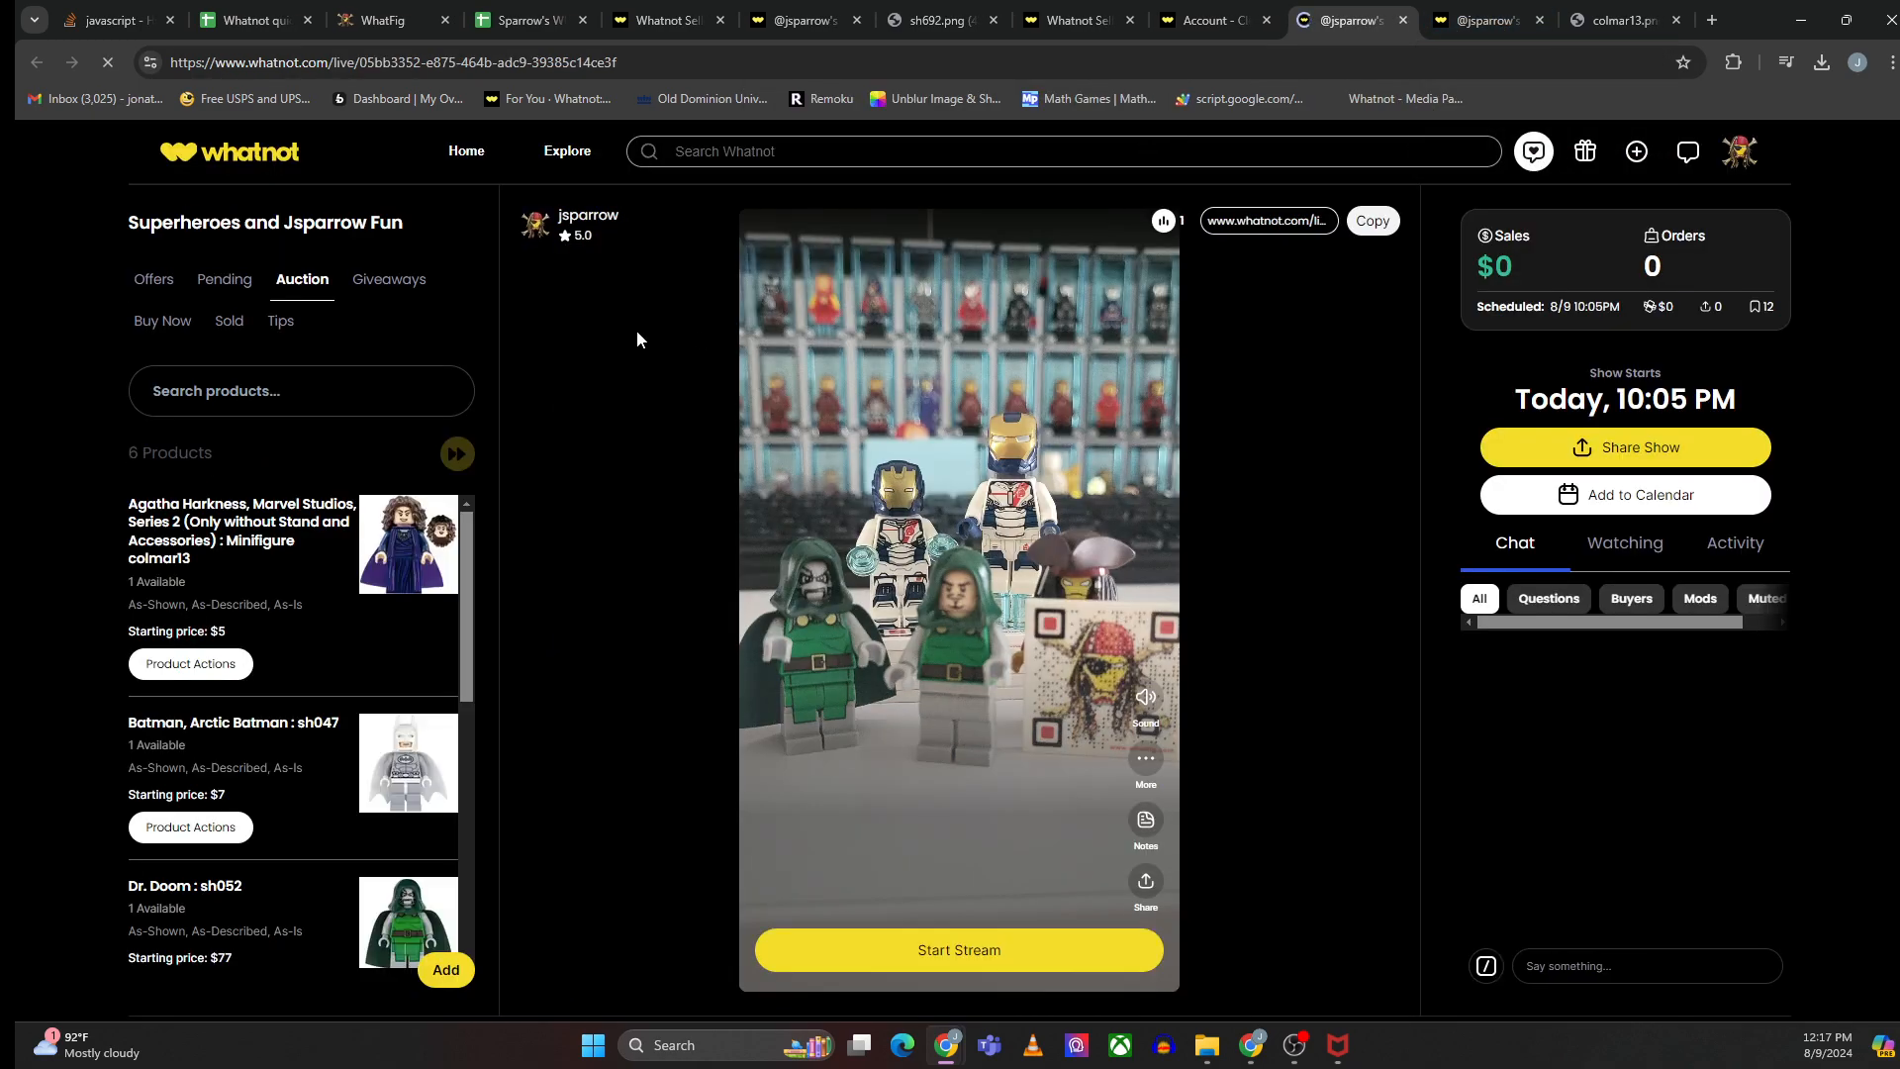
# - Review the show's auction and Buy Now product lists for the cloned items
pyautogui.scroll(-6, 336, 608)
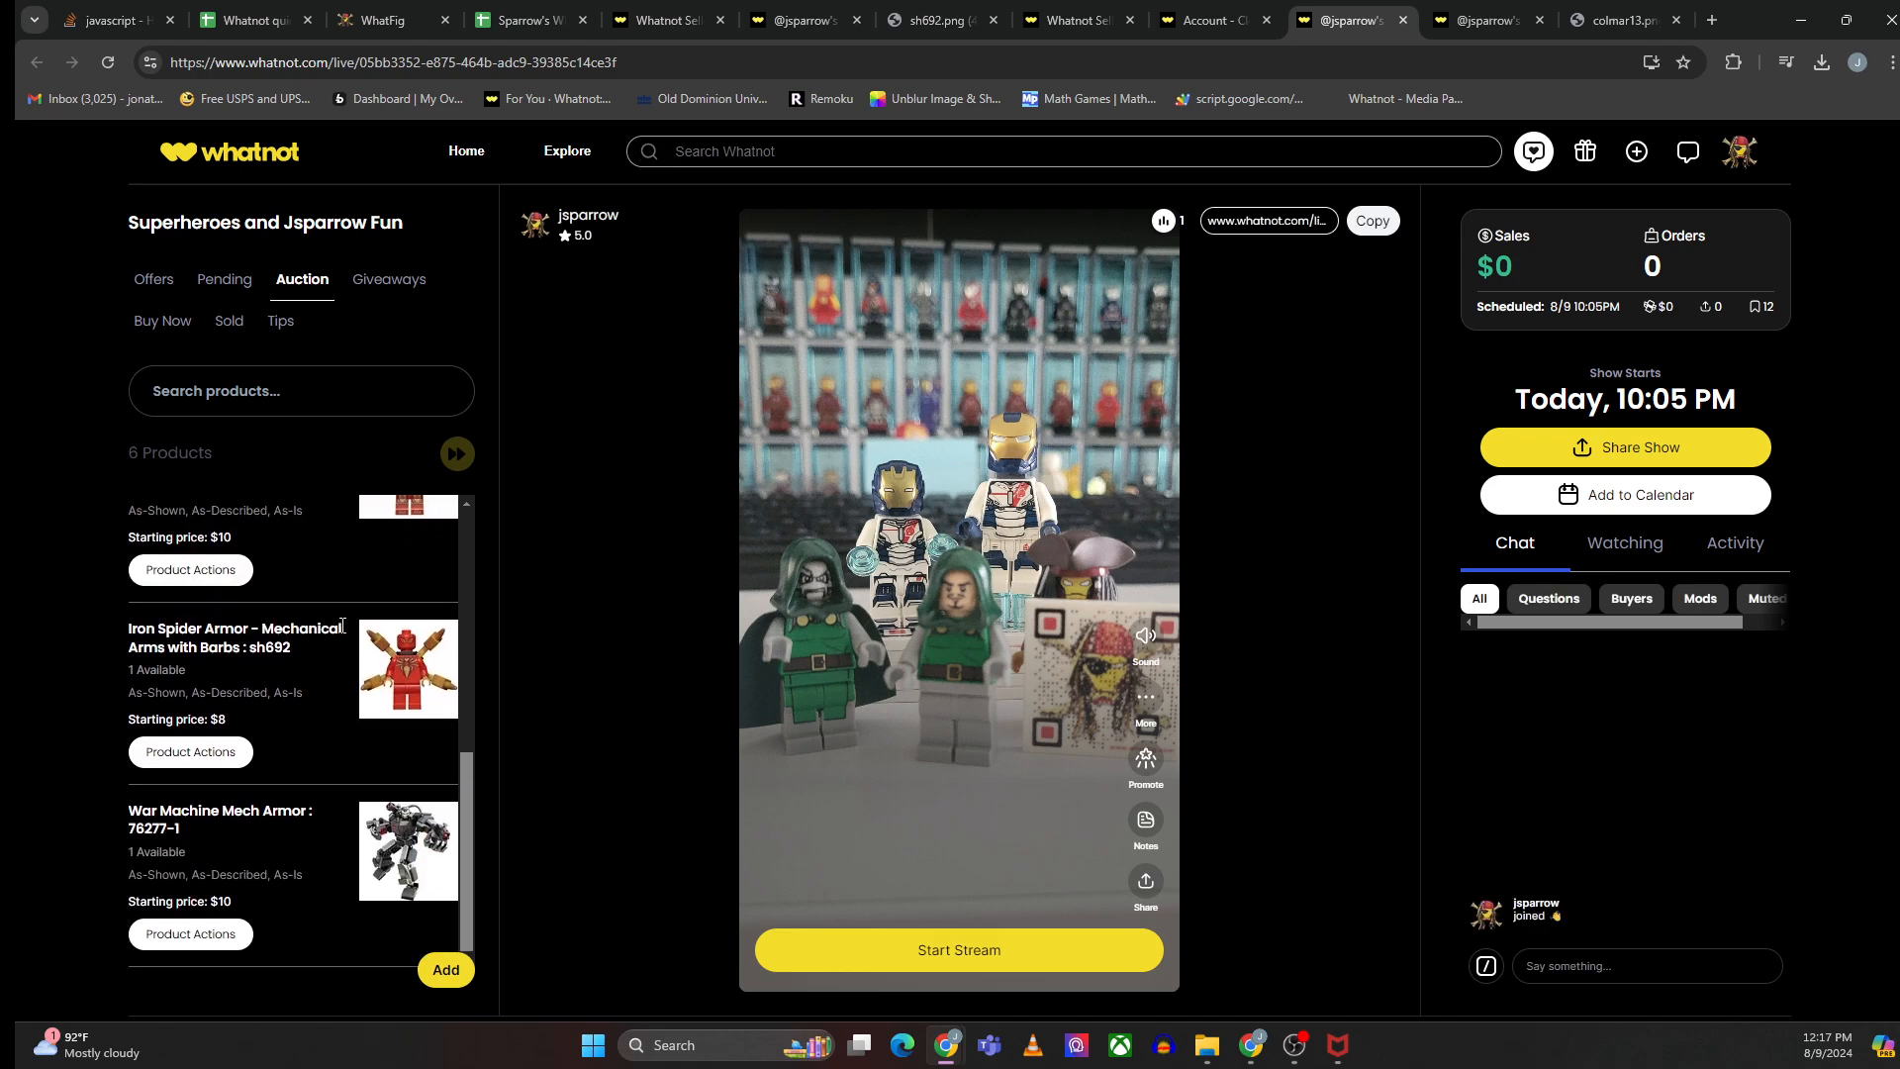
pyautogui.scroll(2, 341, 625)
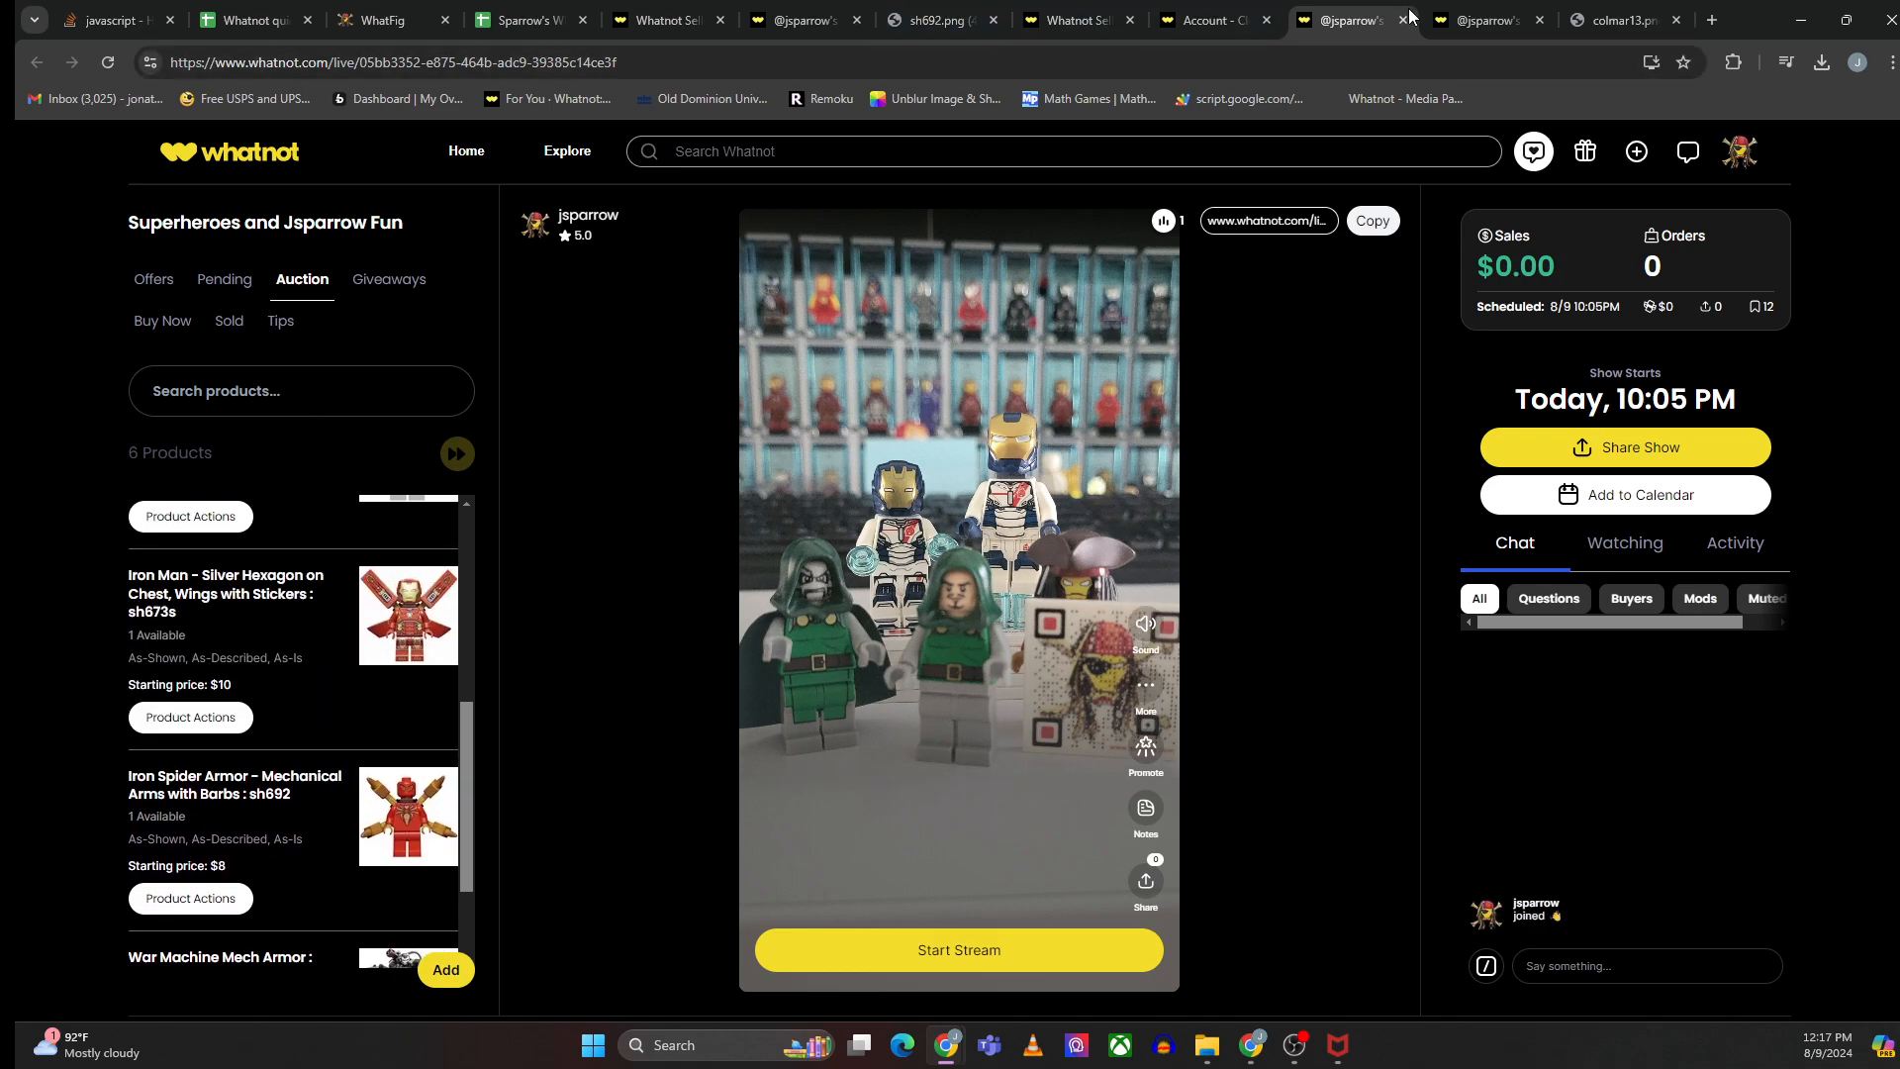
pyautogui.click(170, 324)
pyautogui.scroll(-2, 285, 588)
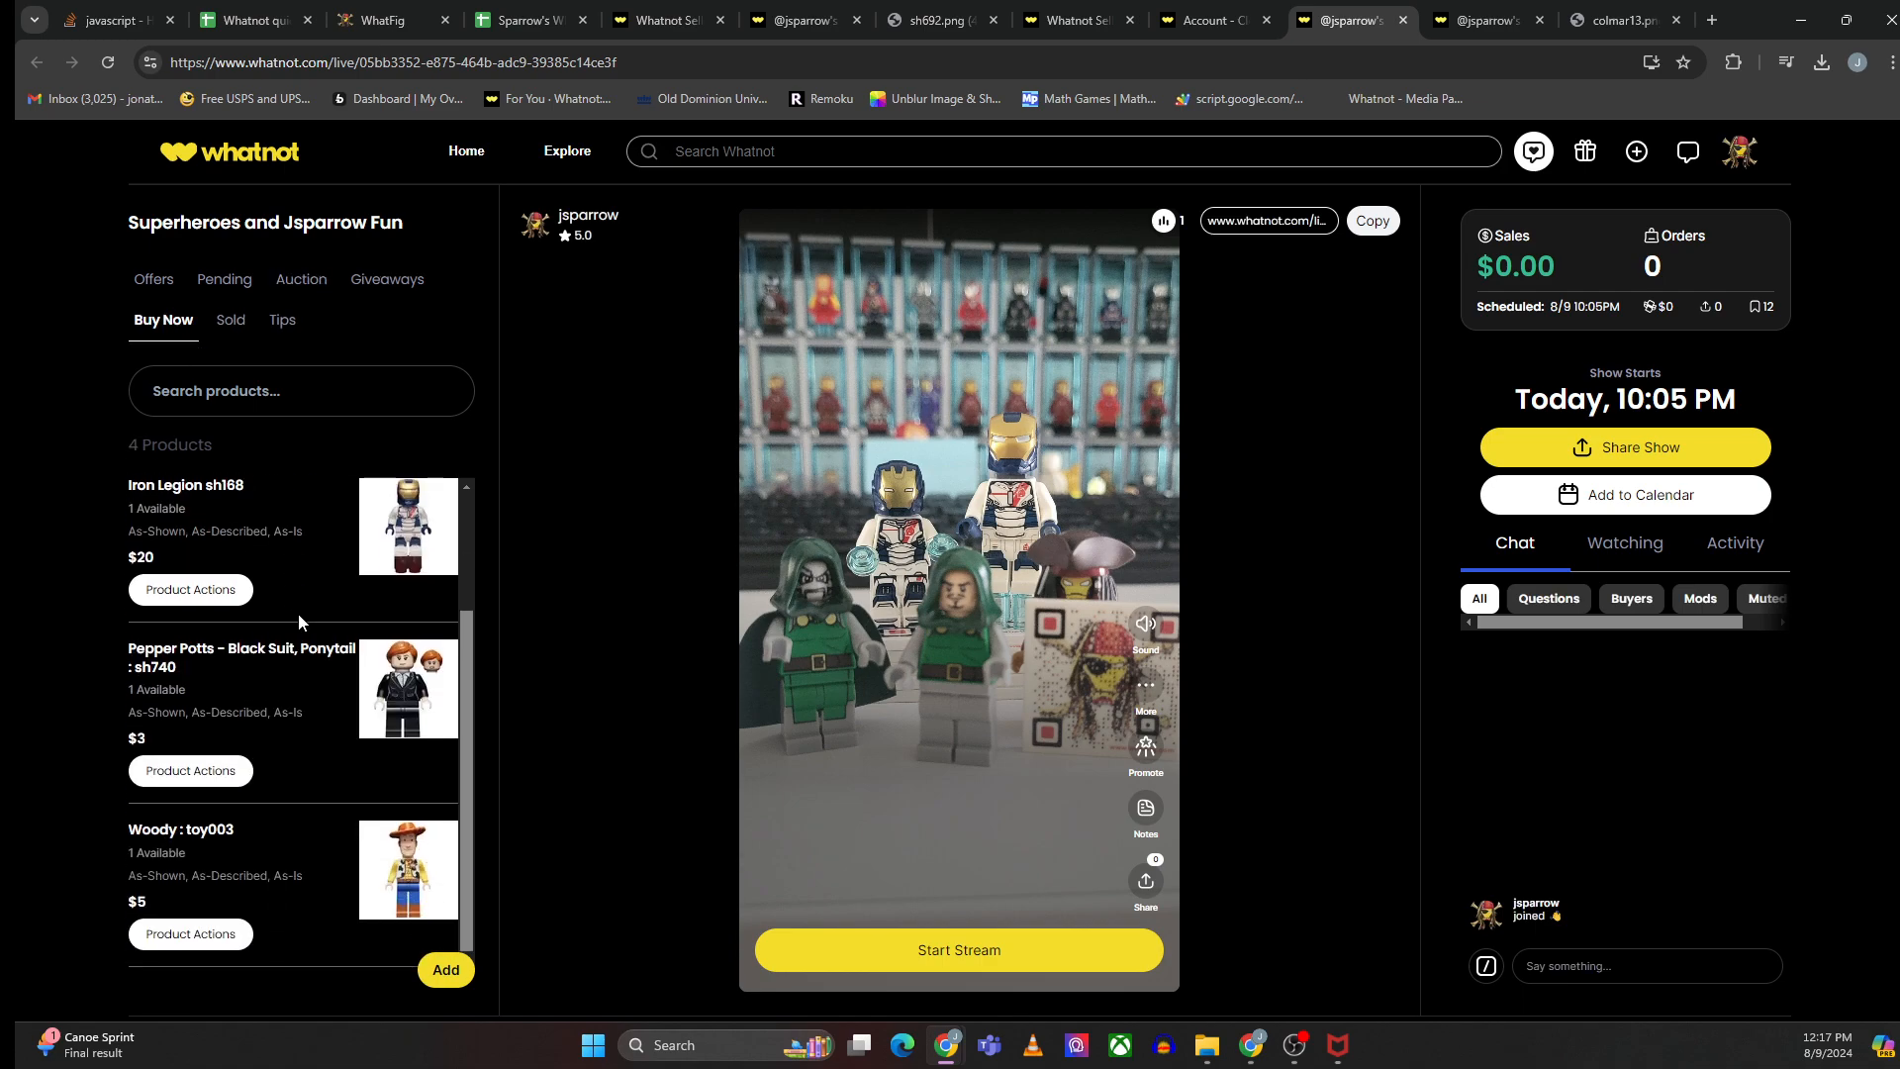
pyautogui.scroll(2, 299, 620)
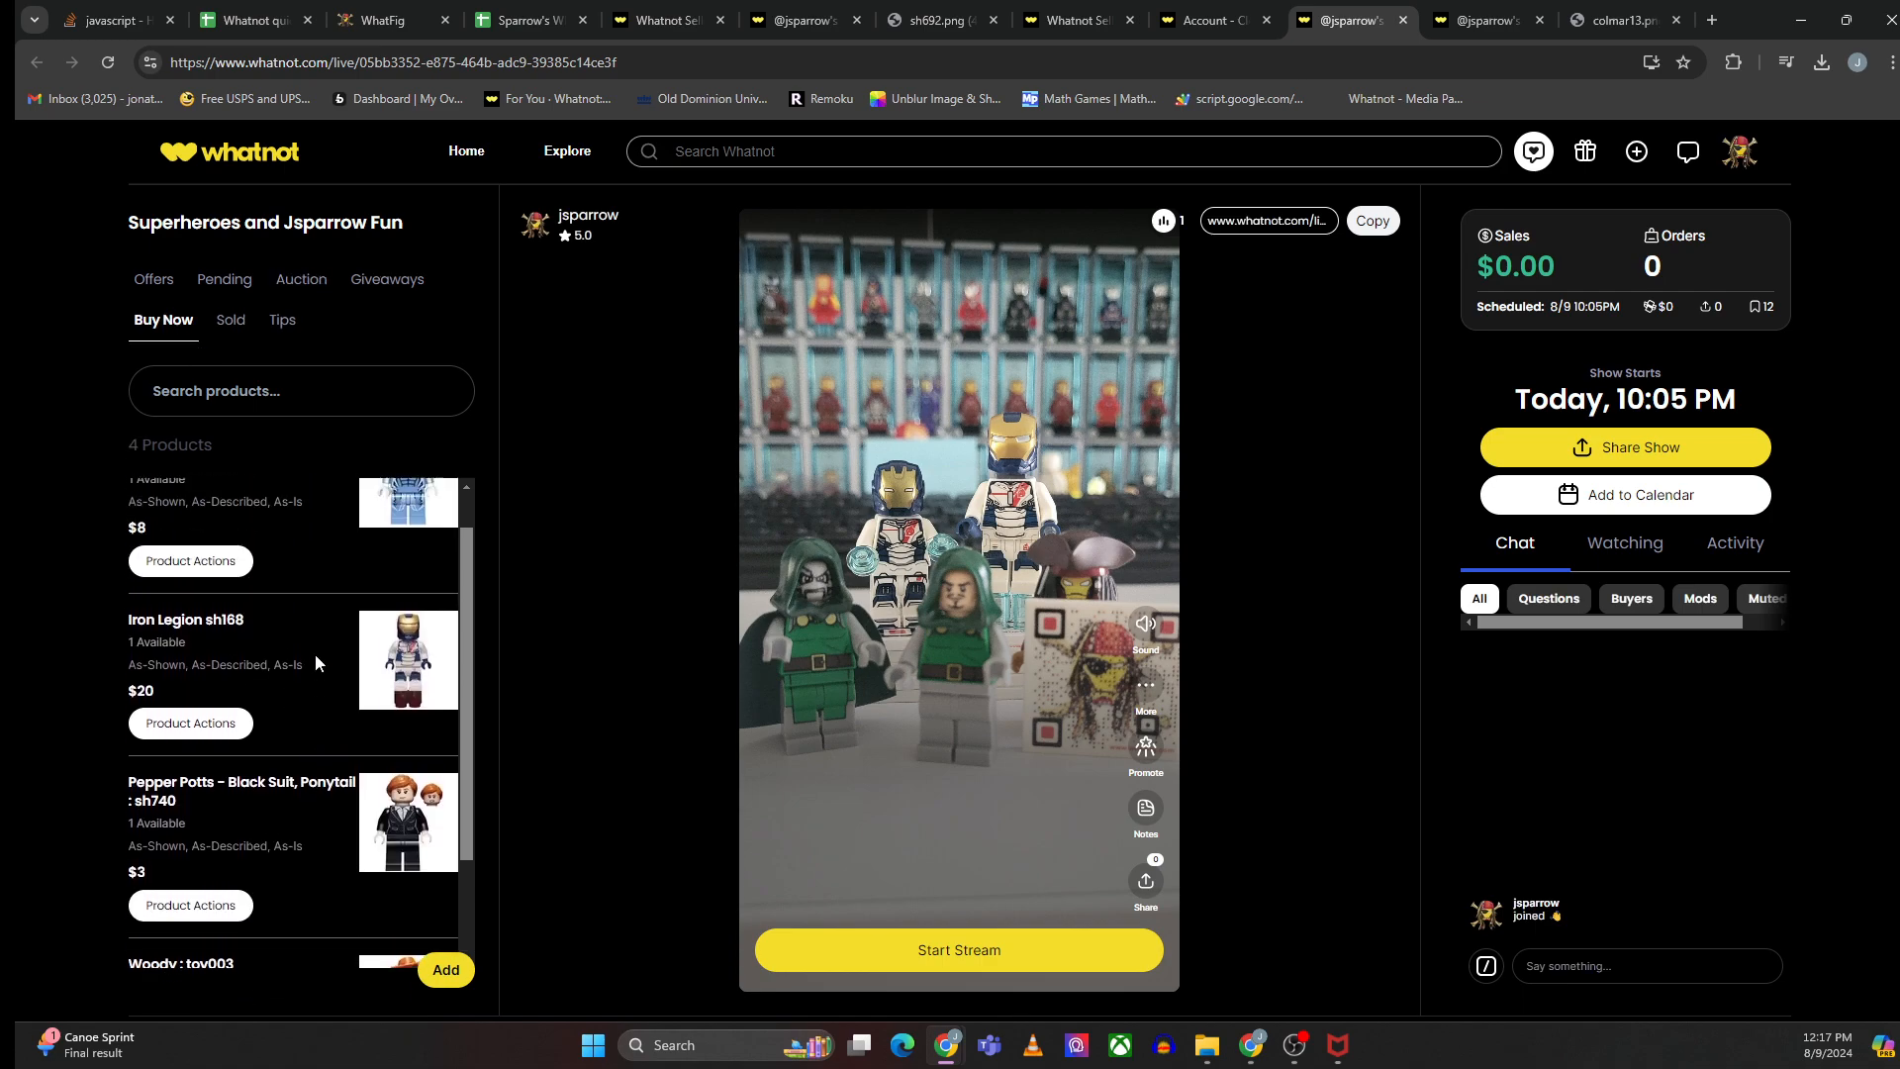
pyautogui.click(1235, 22)
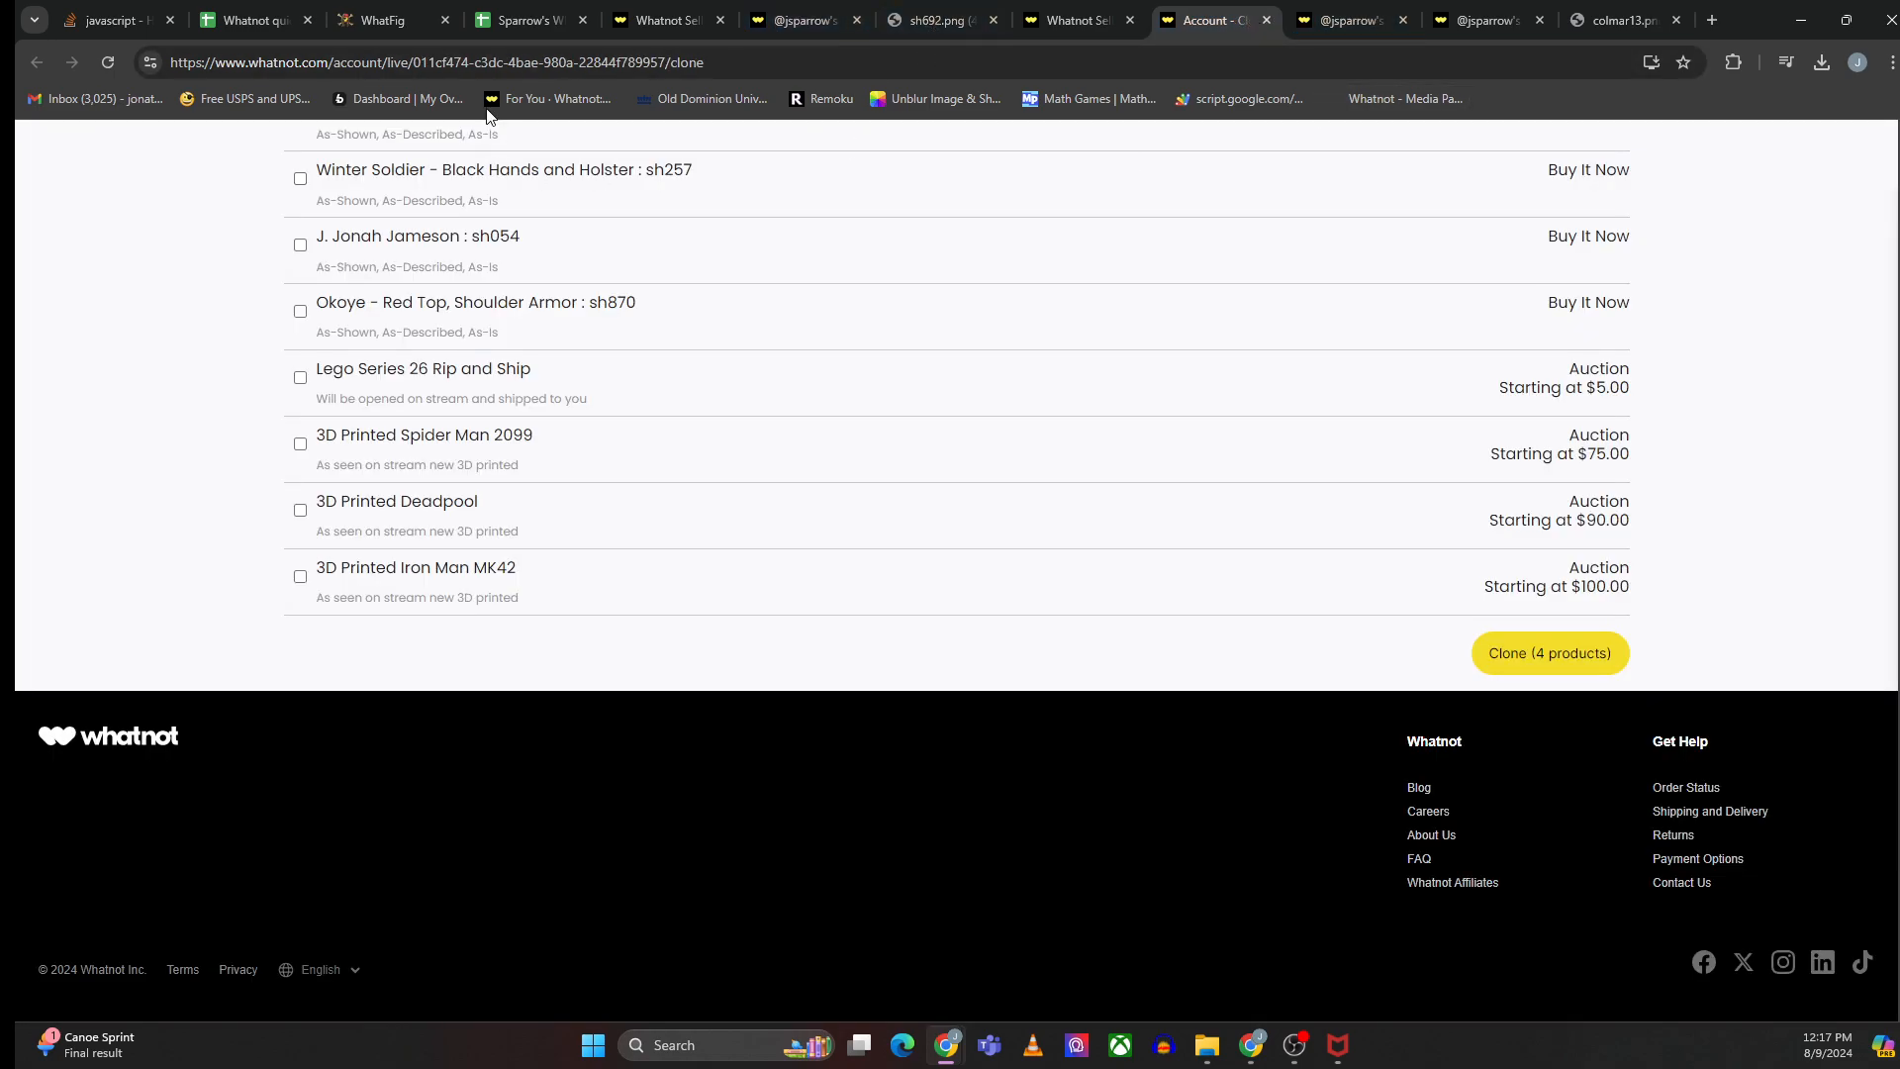
pyautogui.click(507, 24)
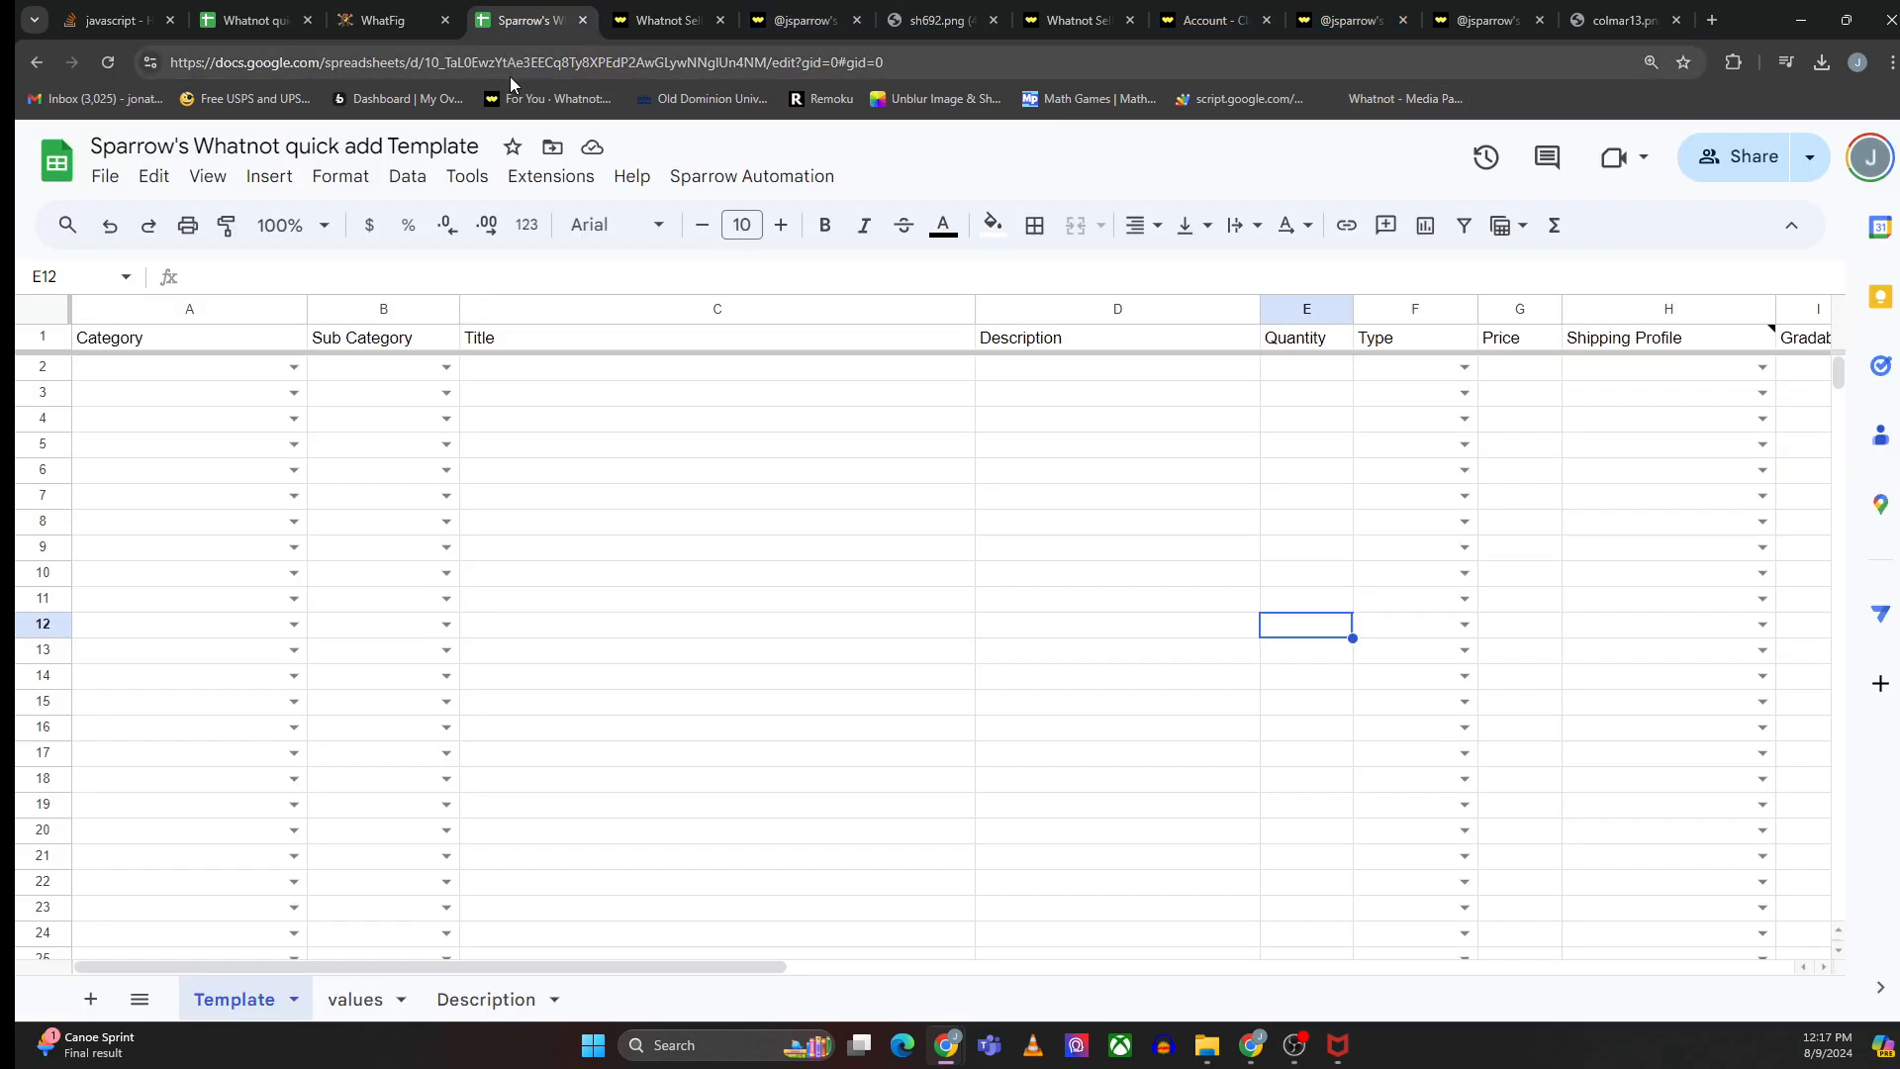